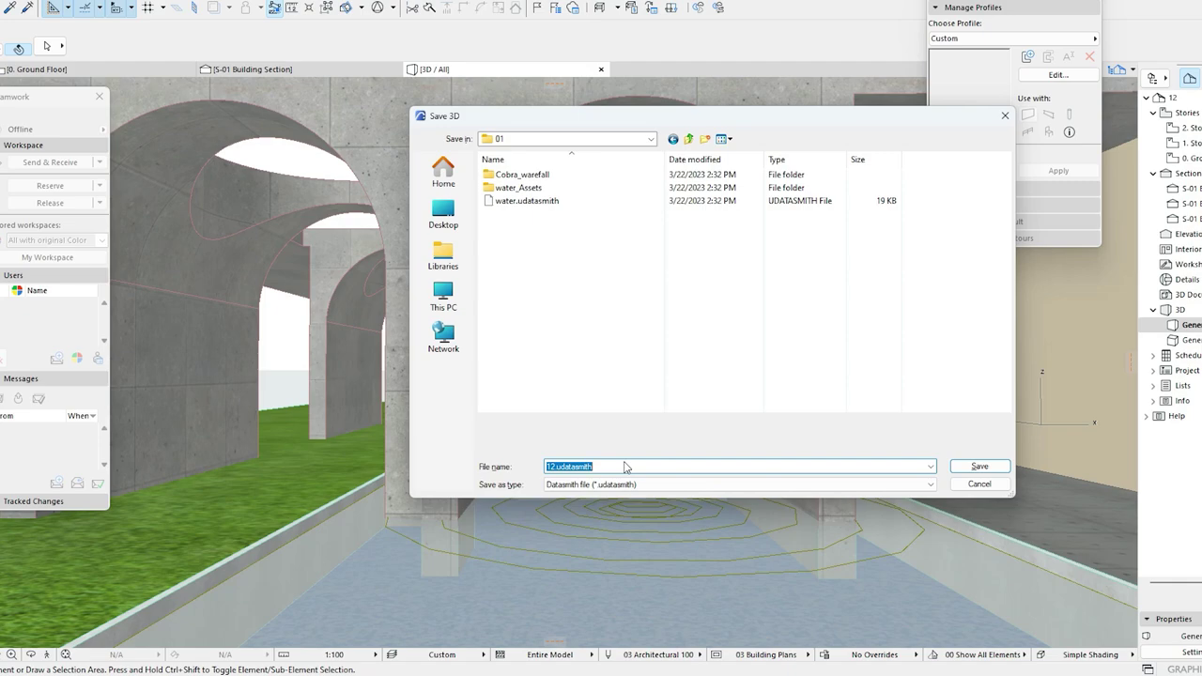
# Save the 3D view as a Datasmith file named "01 tut" and go back to the ground floor plan
pyautogui.write('01 tut')
pyautogui.click(979, 481)
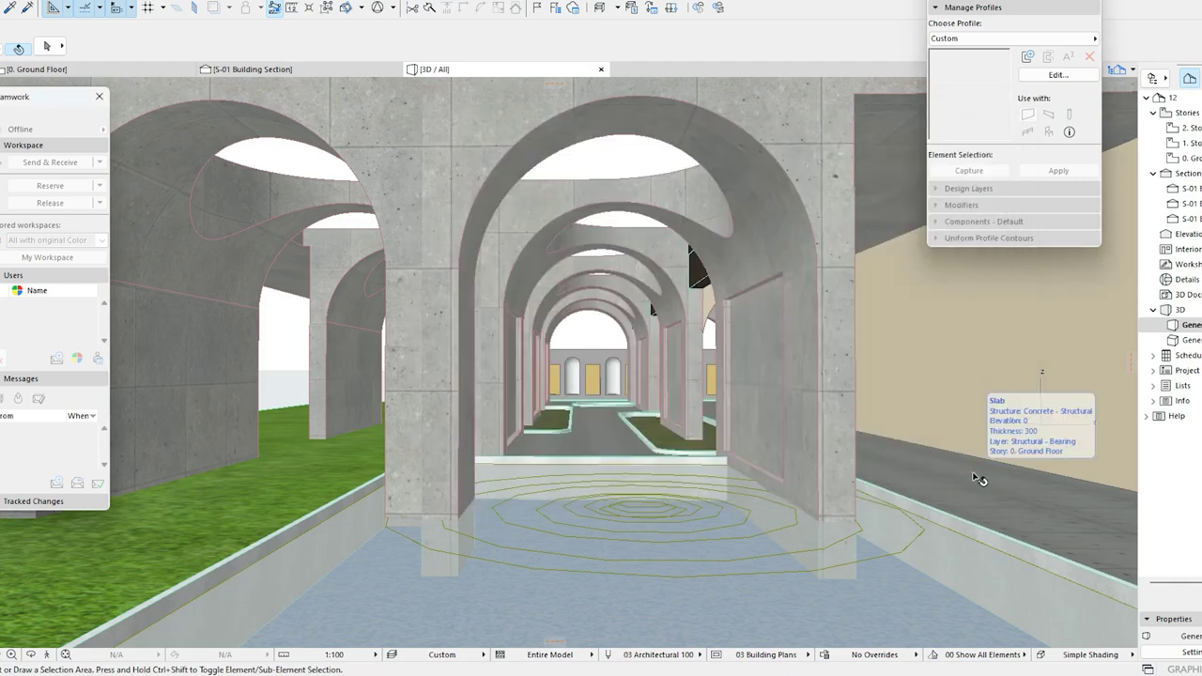
pyautogui.scroll(1, 631, 506)
pyautogui.press('F2')
# Switch to the Epic Games Launcher, launch Twinmotion and dismiss its home screen of templates
pyautogui.moveTo(450, 674)
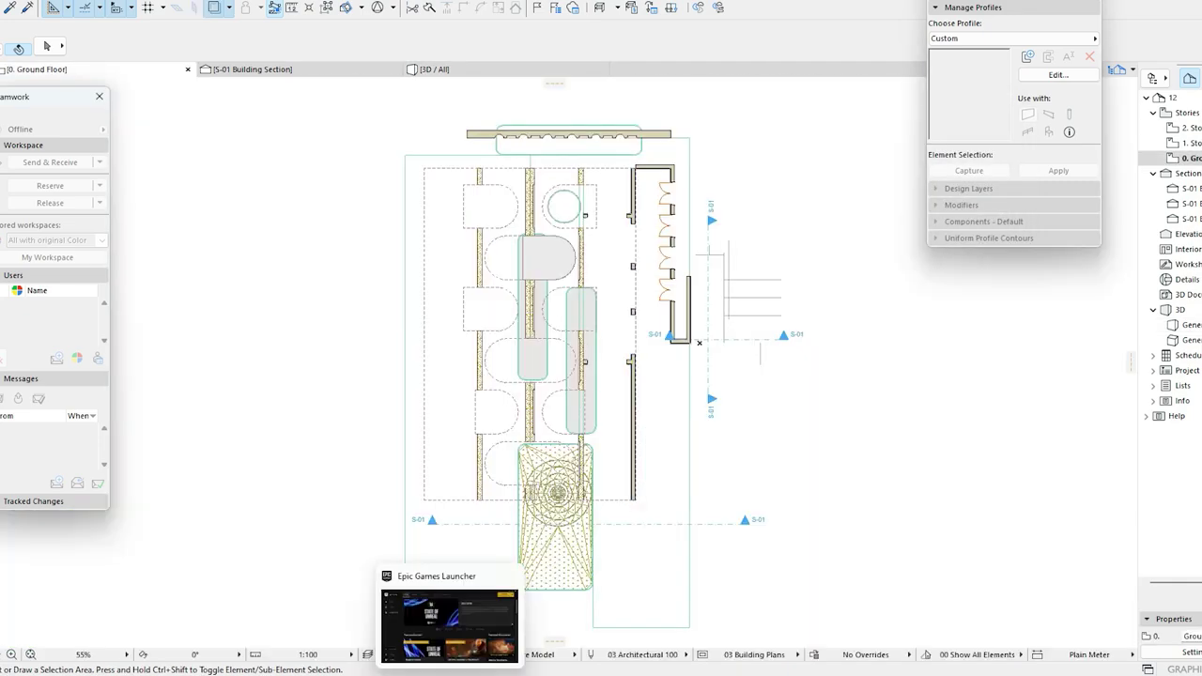
pyautogui.click(449, 620)
pyautogui.click(692, 119)
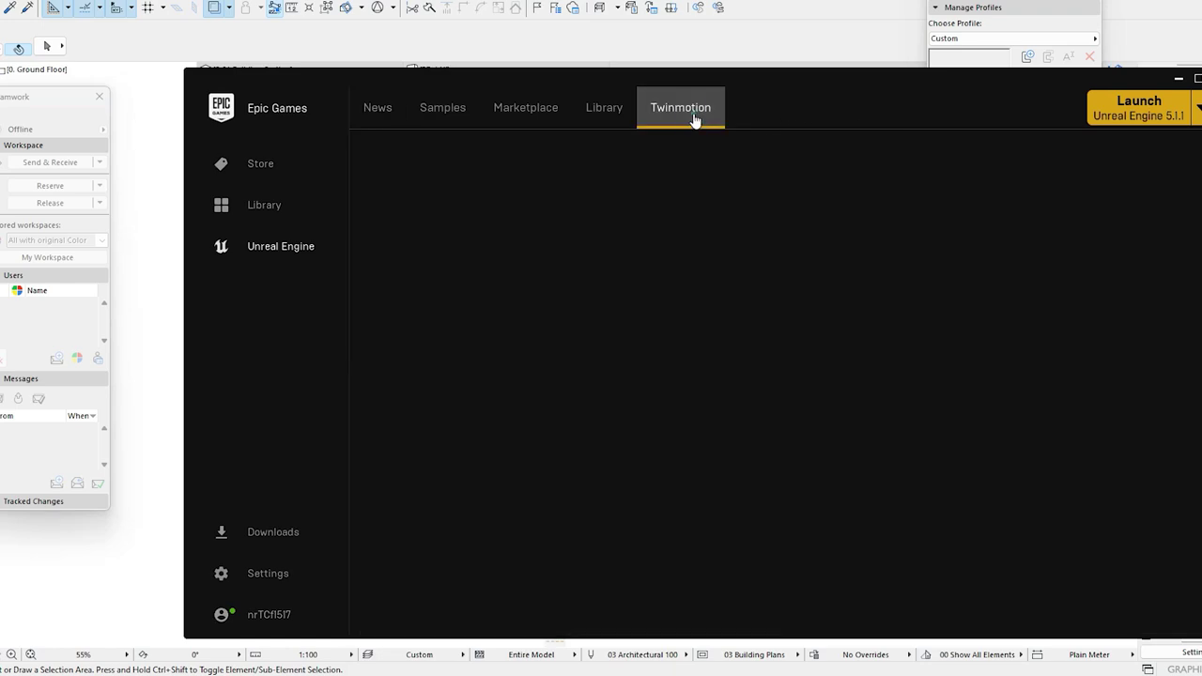
pyautogui.click(578, 328)
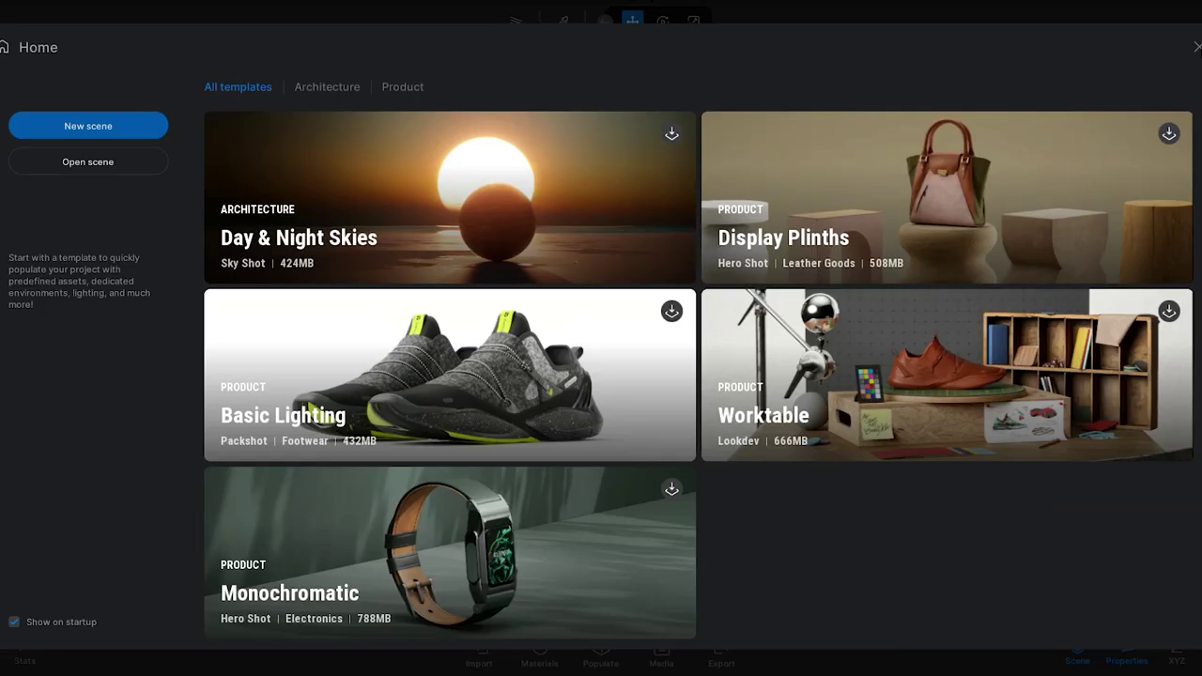
pyautogui.click(1197, 47)
# Delete the default starting ground, landscape, pedestal and sphere from the new scene
pyautogui.click(574, 449)
pyautogui.press('Delete')
pyautogui.click(573, 472)
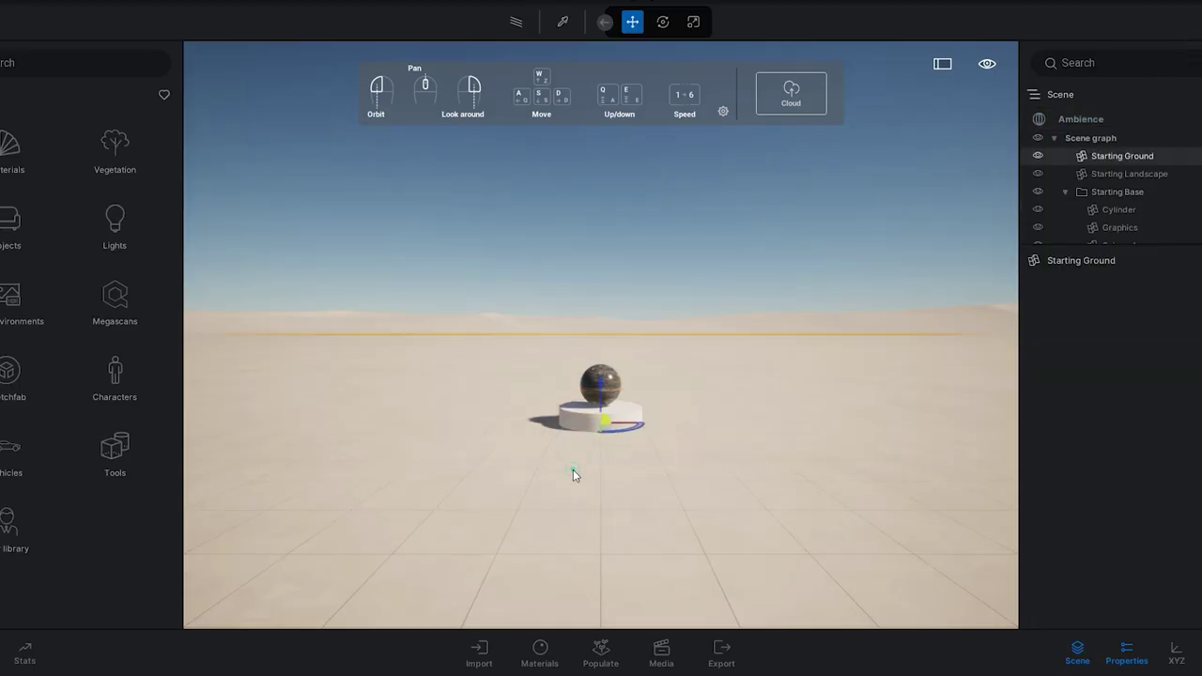
pyautogui.press('Delete')
pyautogui.click(602, 402)
pyautogui.press('Delete')
pyautogui.click(607, 382)
pyautogui.press('Delete')
pyautogui.click(617, 323)
pyautogui.press('Delete')
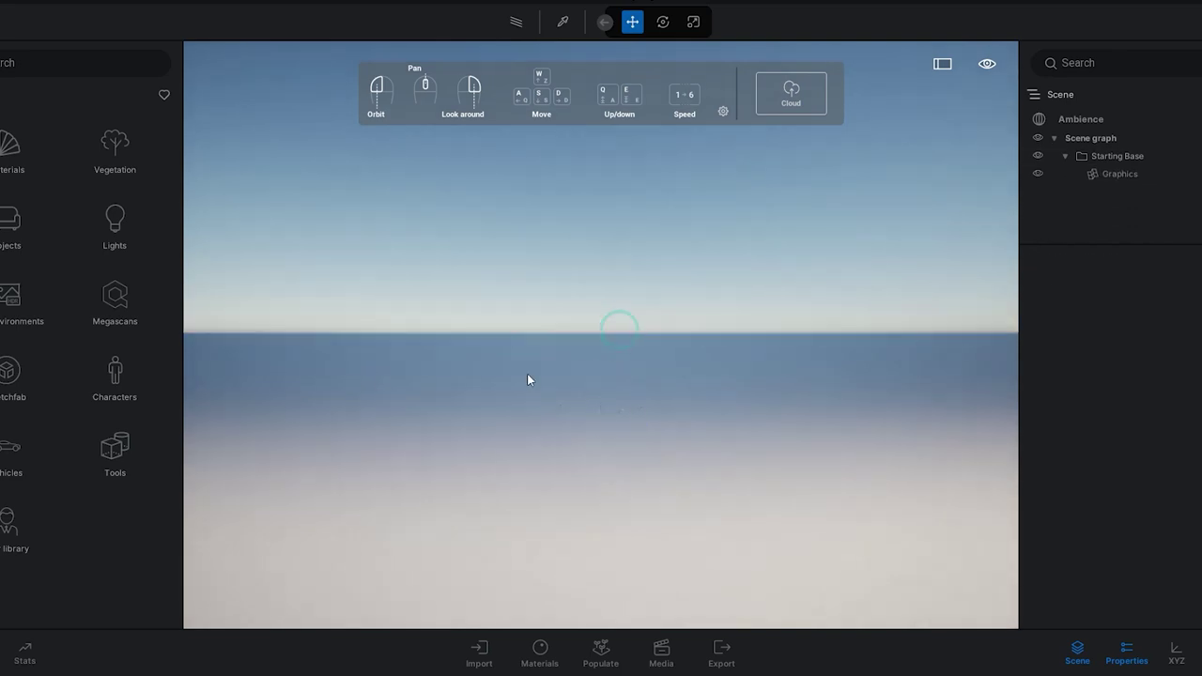
# Import the "01 tut" Datasmith file from the ext folder as geometry
pyautogui.click(479, 653)
pyautogui.click(218, 518)
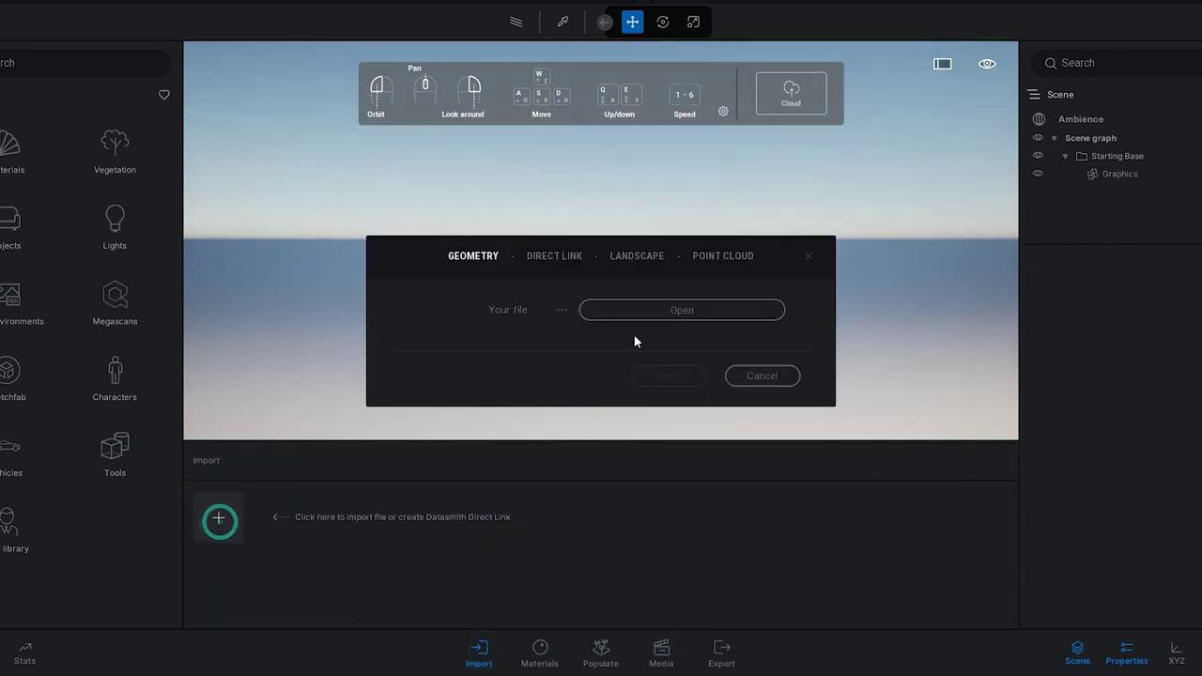
pyautogui.click(666, 308)
pyautogui.click(510, 228)
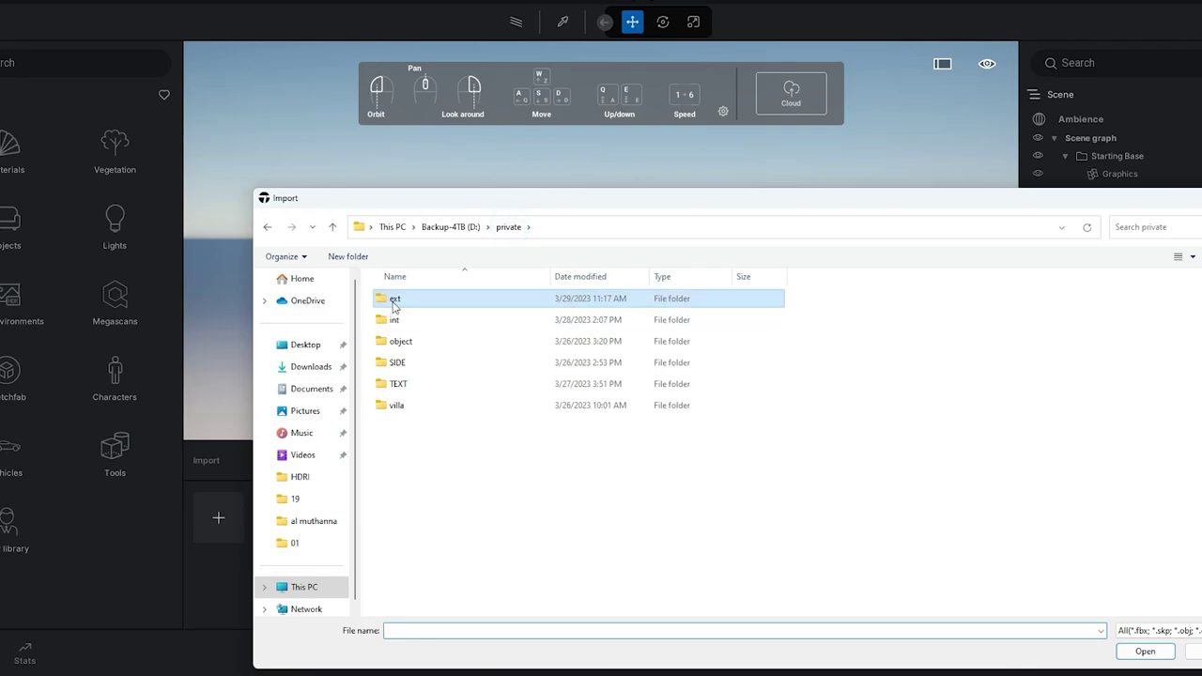
pyautogui.doubleClick(394, 301)
pyautogui.doubleClick(394, 298)
pyautogui.doubleClick(418, 363)
pyautogui.click(670, 408)
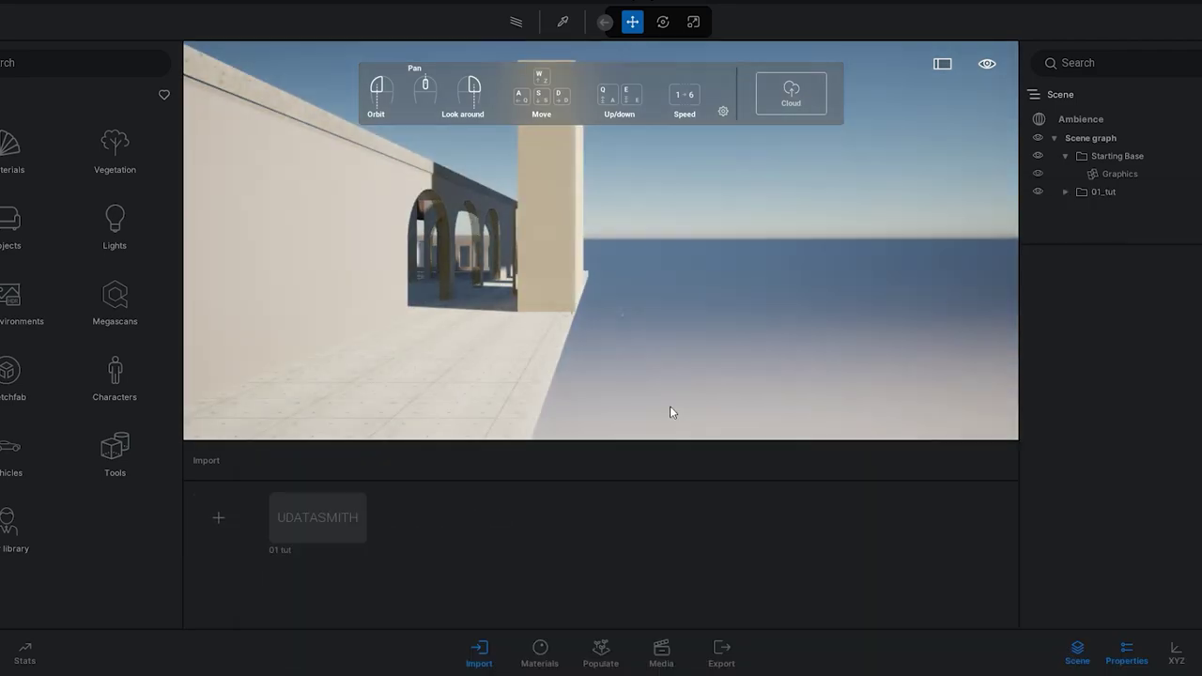
# Frame the row of concrete arches head-on from the pool and create a still image of that view
pyautogui.press('w')
pyautogui.moveTo(522, 292); pyautogui.dragTo(525, 320, button='right')
pyautogui.press('s')
pyautogui.press('a')
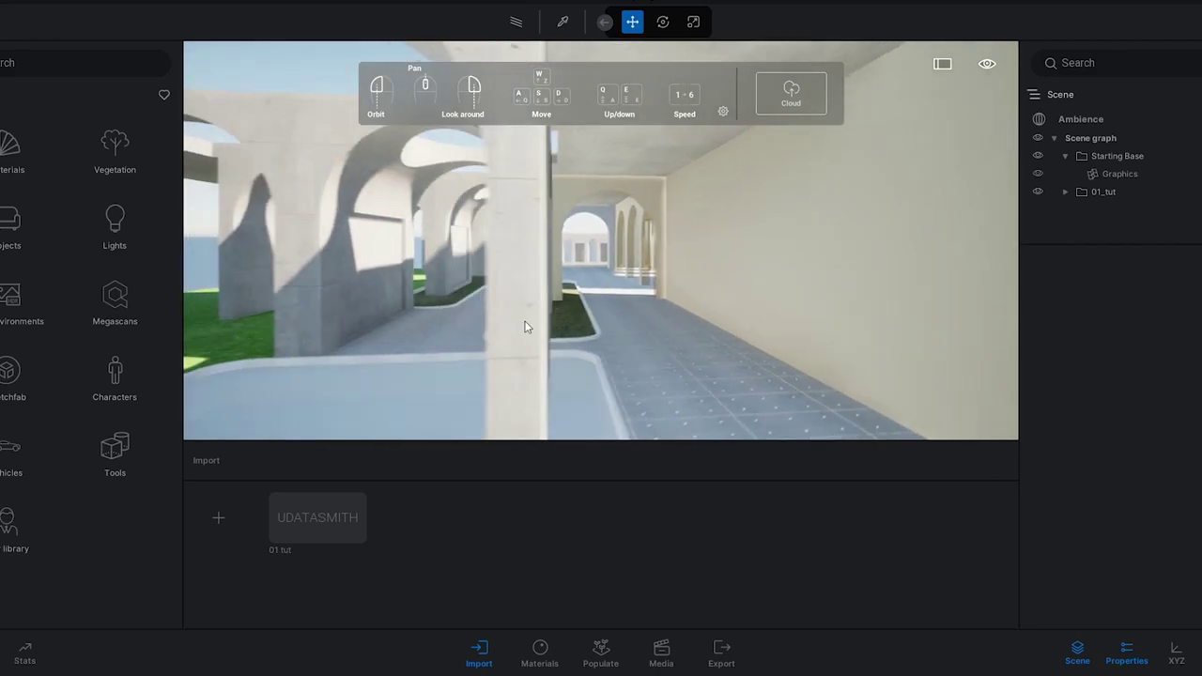
pyautogui.scroll(-3, 527, 324)
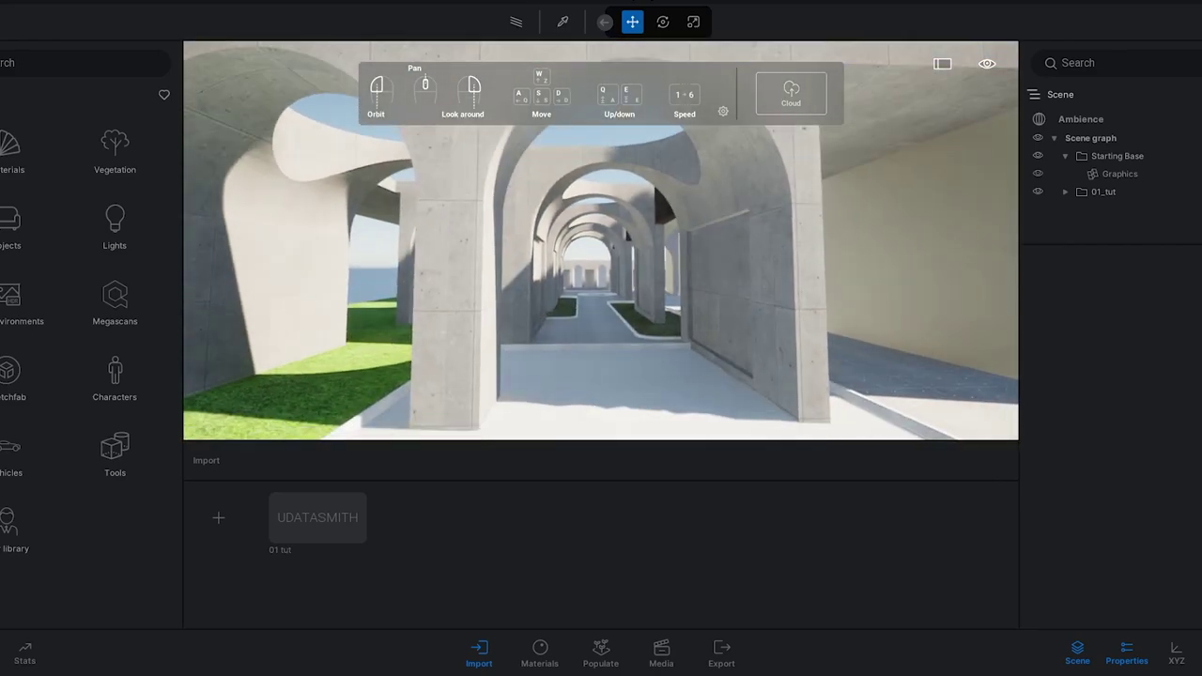
pyautogui.scroll(5, 538, 340)
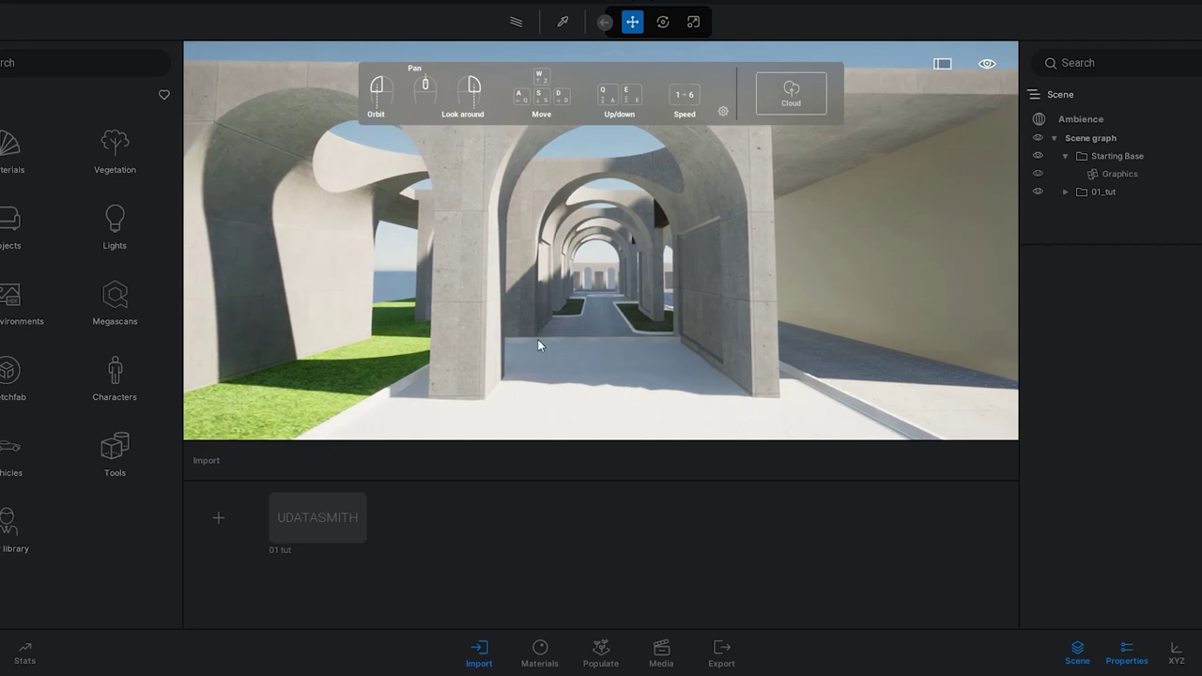
pyautogui.scroll(3, 537, 339)
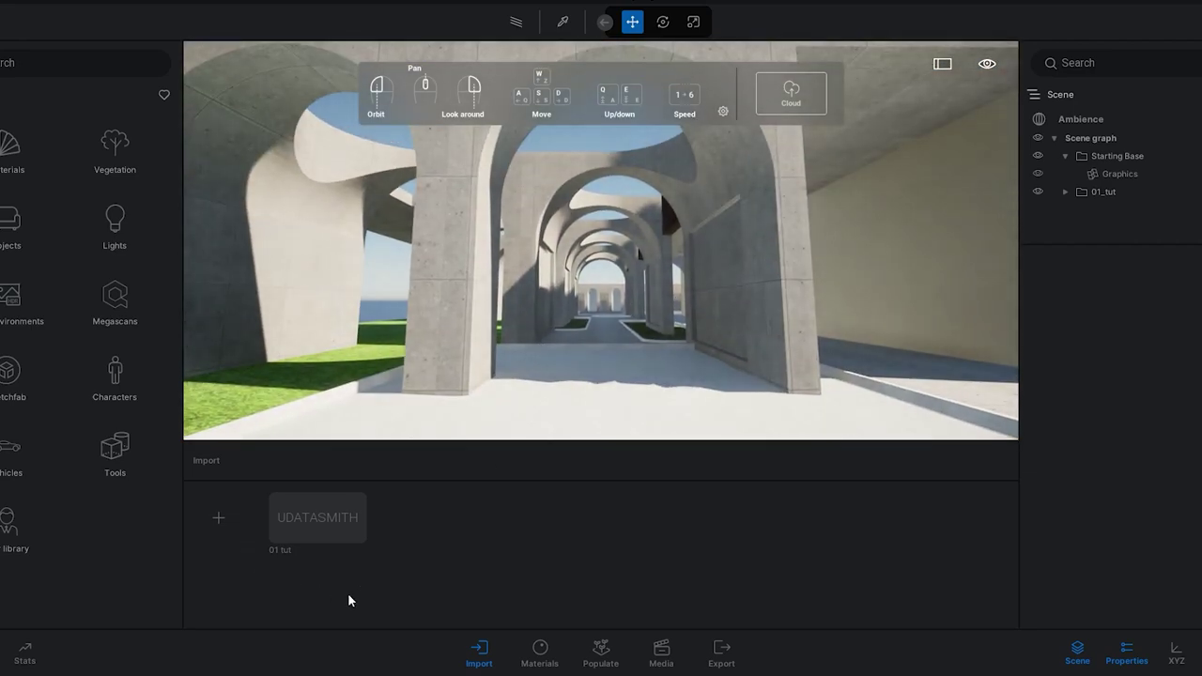
pyautogui.click(661, 658)
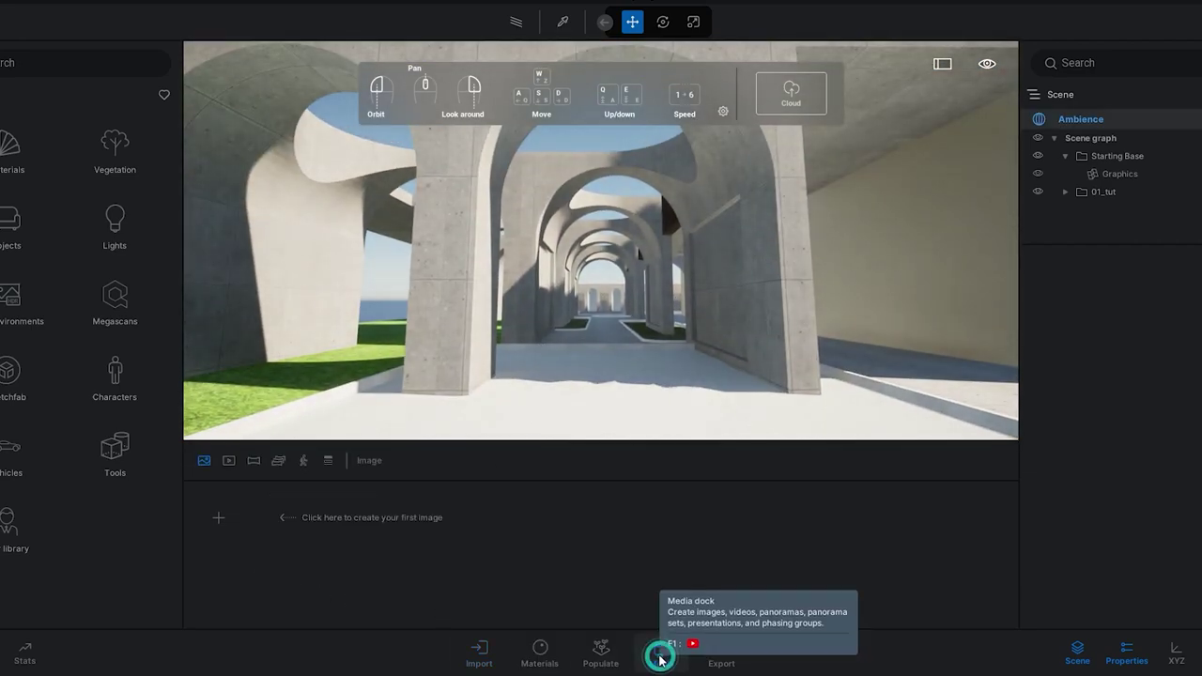
pyautogui.click(219, 518)
pyautogui.moveTo(672, 335); pyautogui.dragTo(670, 332, button='right')
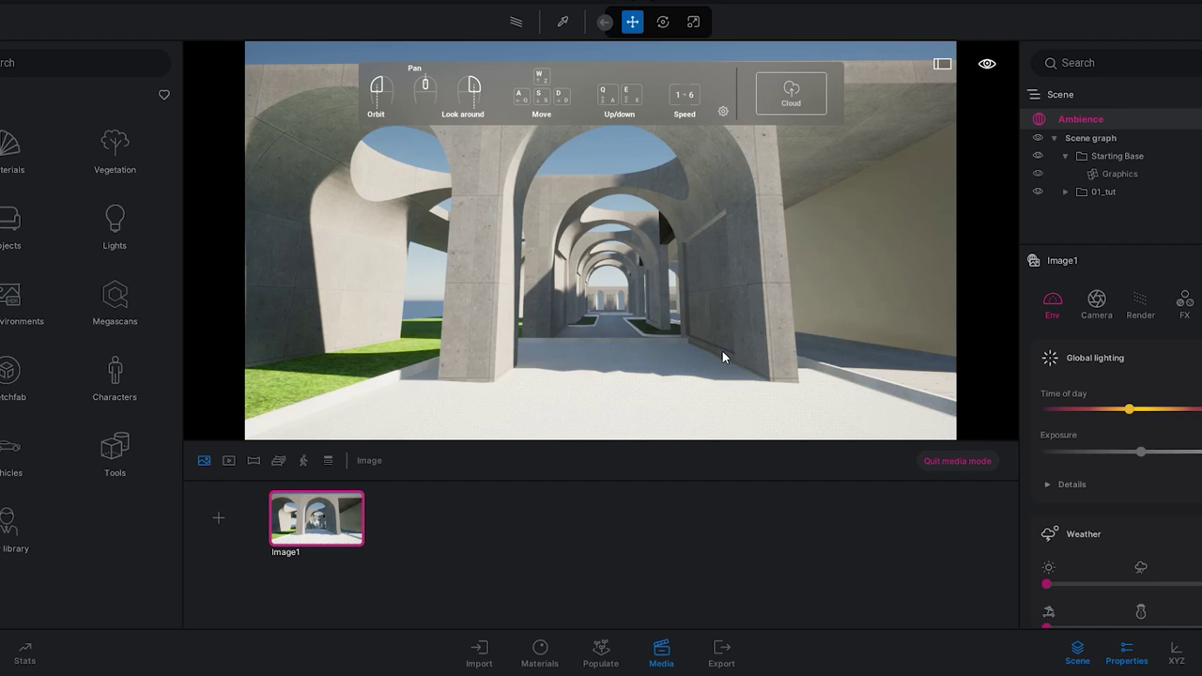
# Set the image's output format to a custom size of 3400 wide by 3800 high
pyautogui.click(1201, 320)
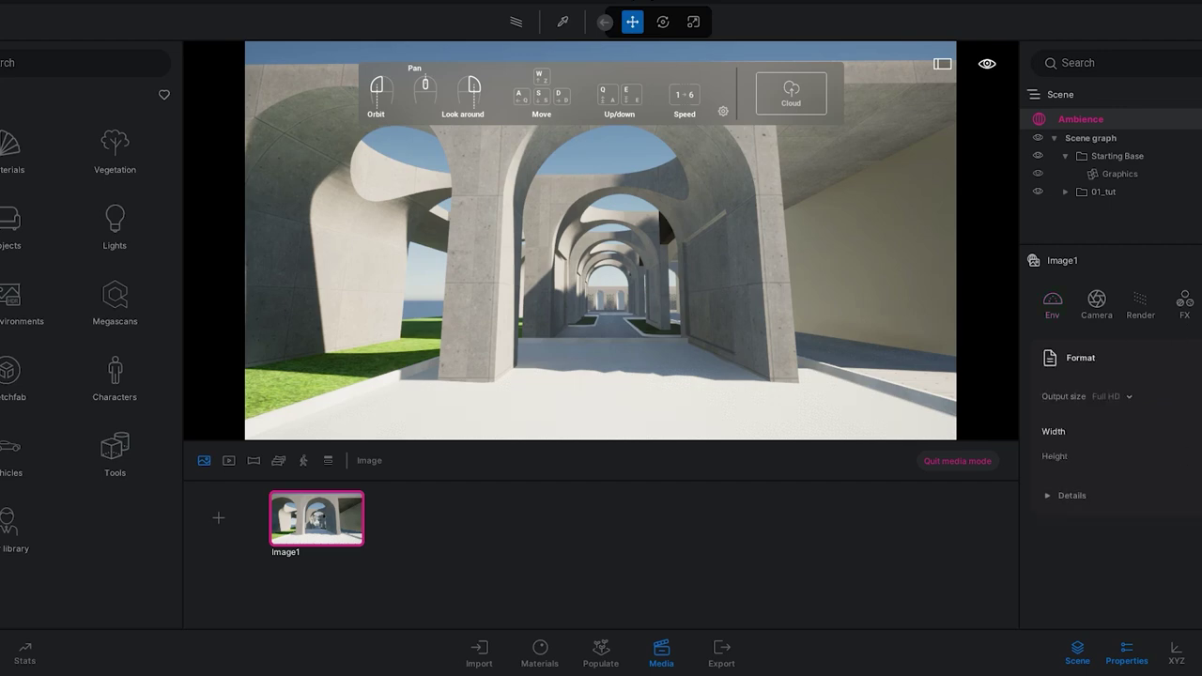
pyautogui.write('3400')
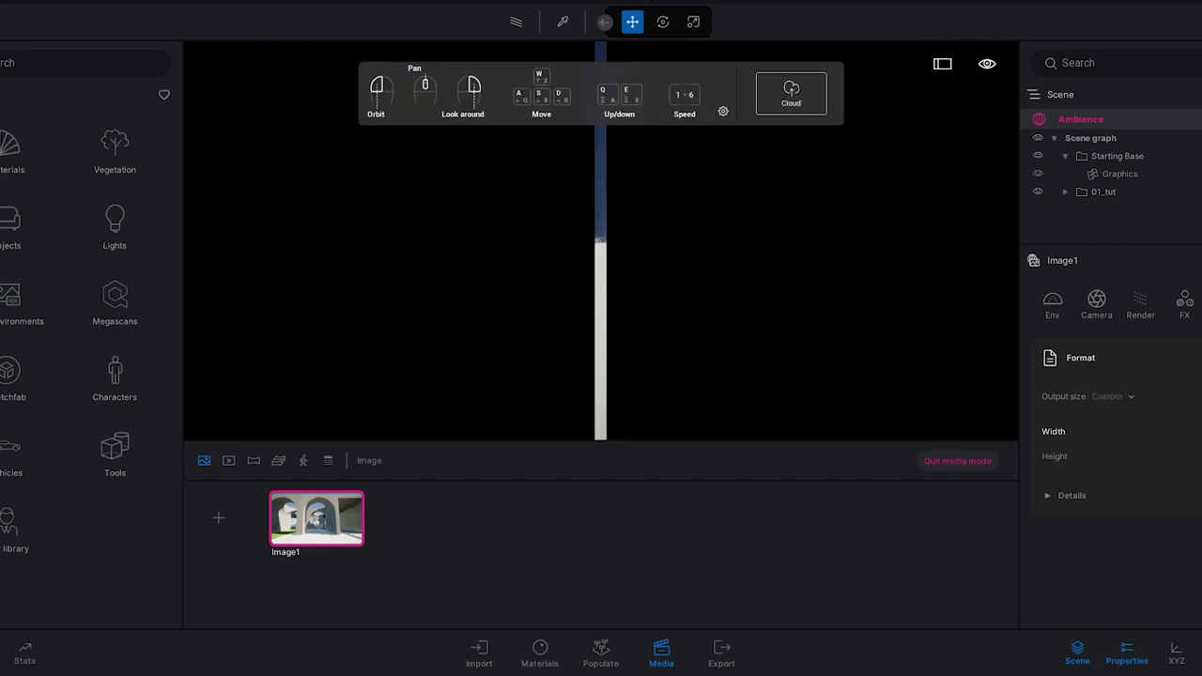
pyautogui.press('Tab')
pyautogui.write('3800')
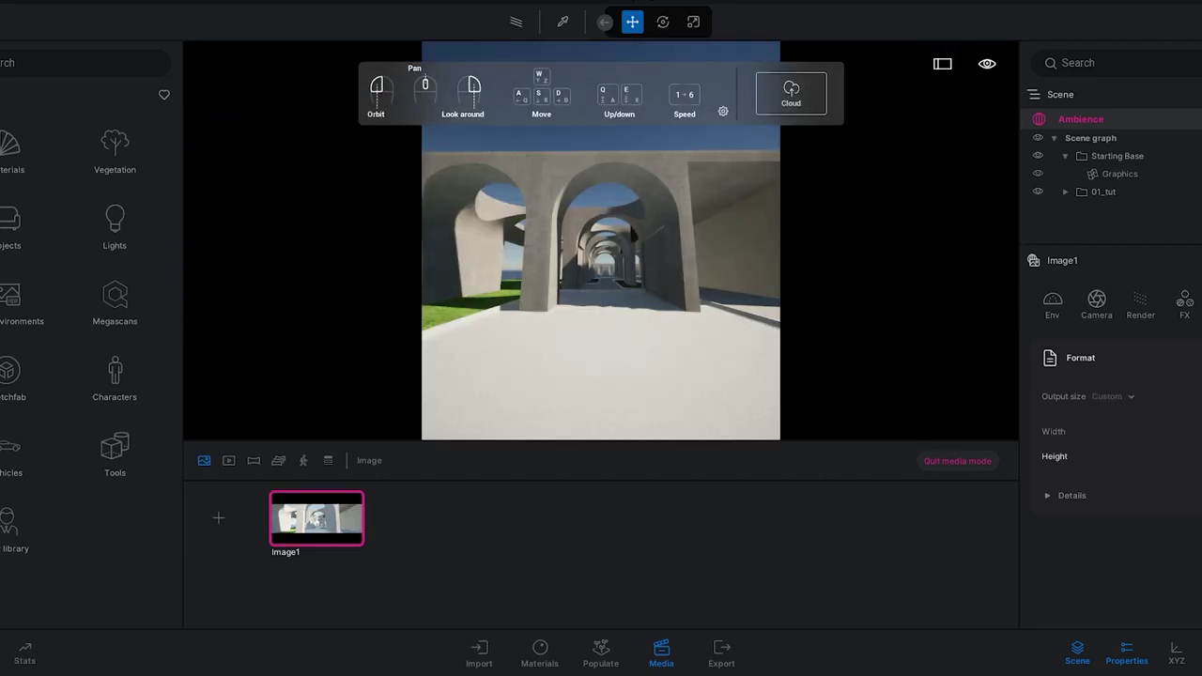
# Turn on Parallelism in the image's camera effects
pyautogui.click(1096, 301)
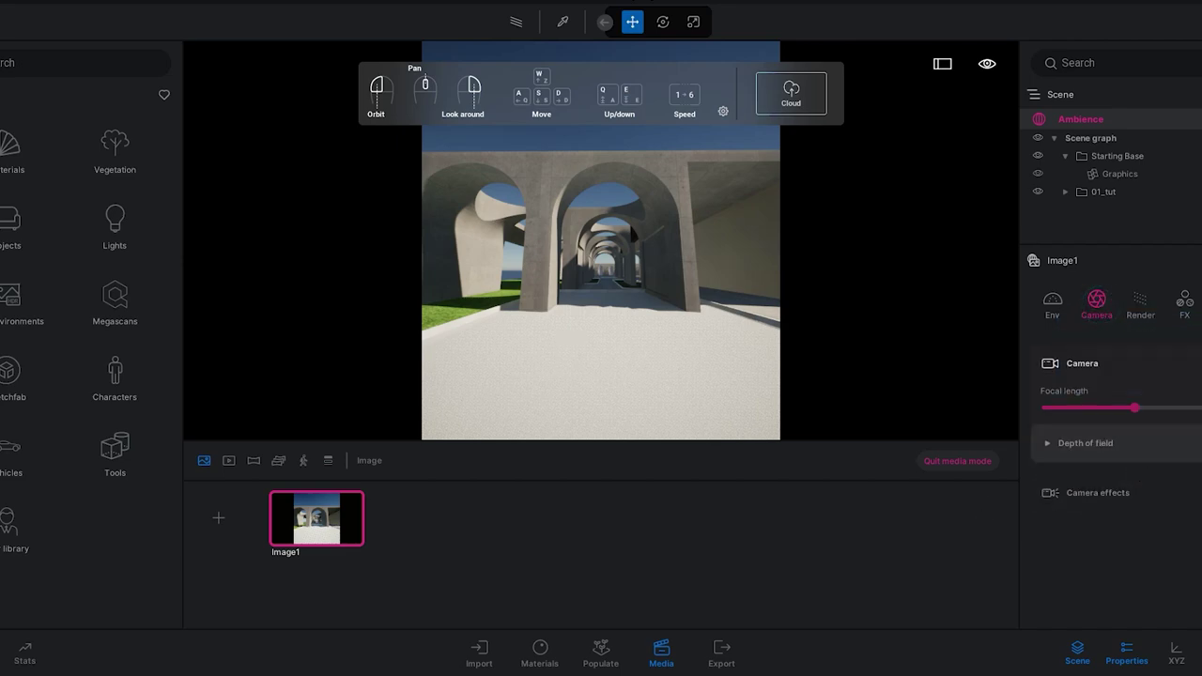
pyautogui.click(1097, 492)
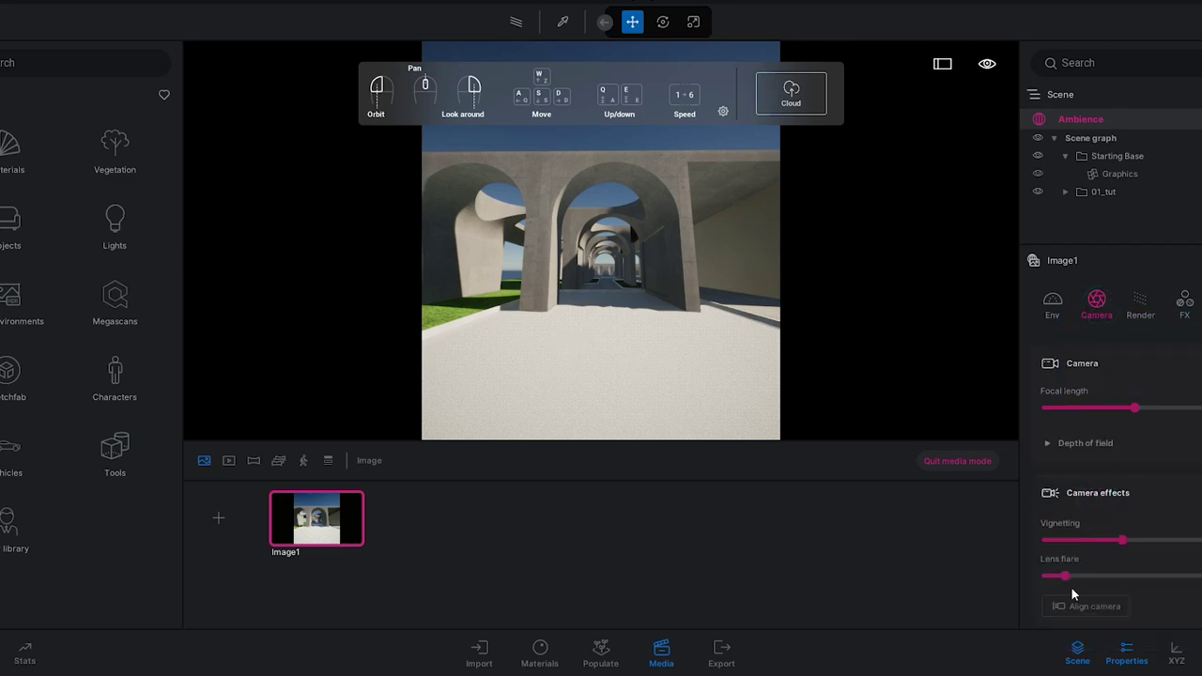
pyautogui.scroll(-1, 1105, 542)
pyautogui.scroll(-1, 1104, 550)
pyautogui.click(1047, 539)
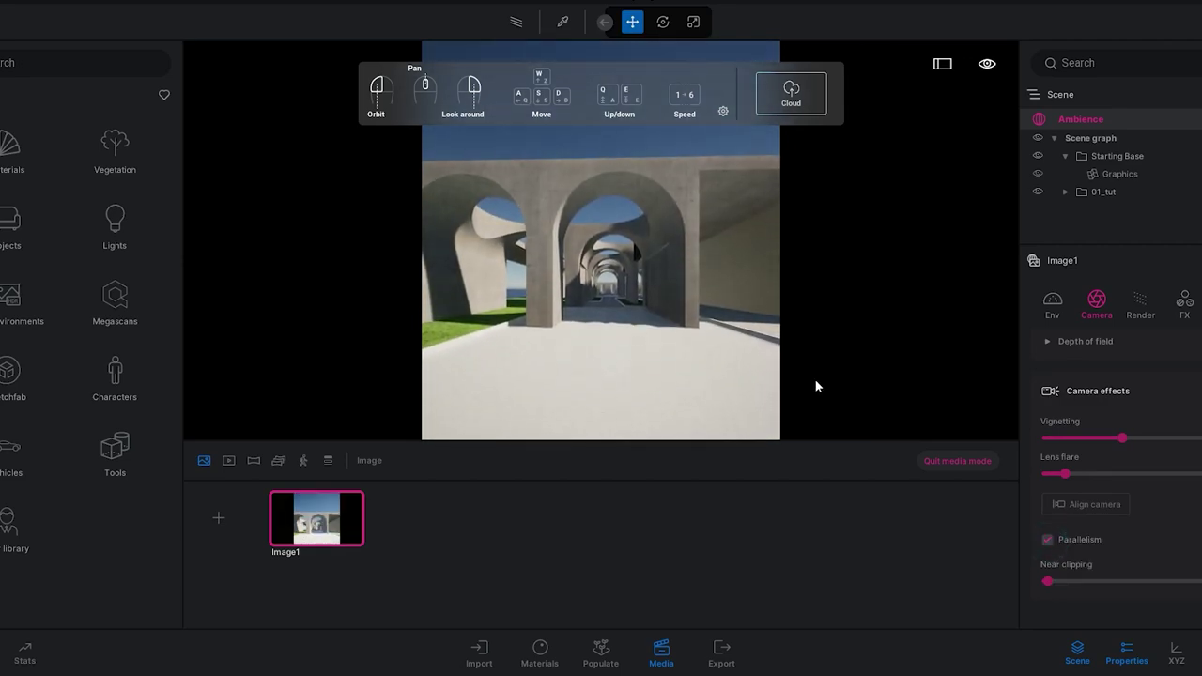
# Reframe the camera closer to the central arch and refresh Image1 with the new view
pyautogui.scroll(4, 817, 386)
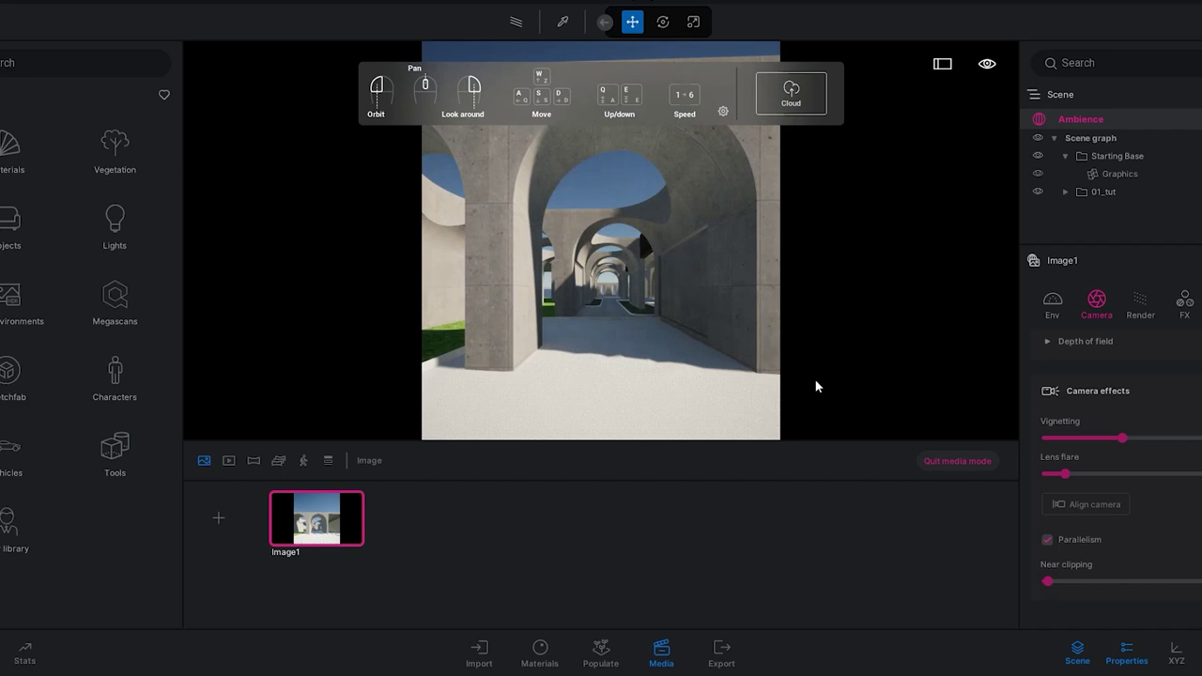
pyautogui.scroll(2, 681, 334)
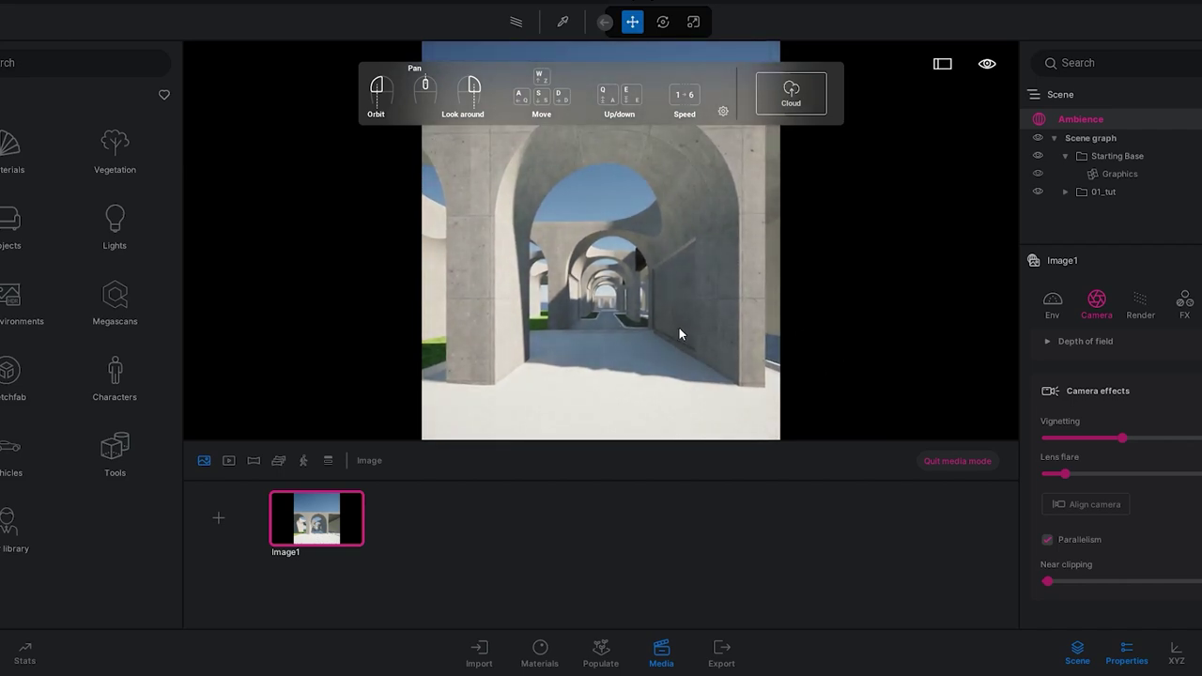
pyautogui.scroll(3, 680, 327)
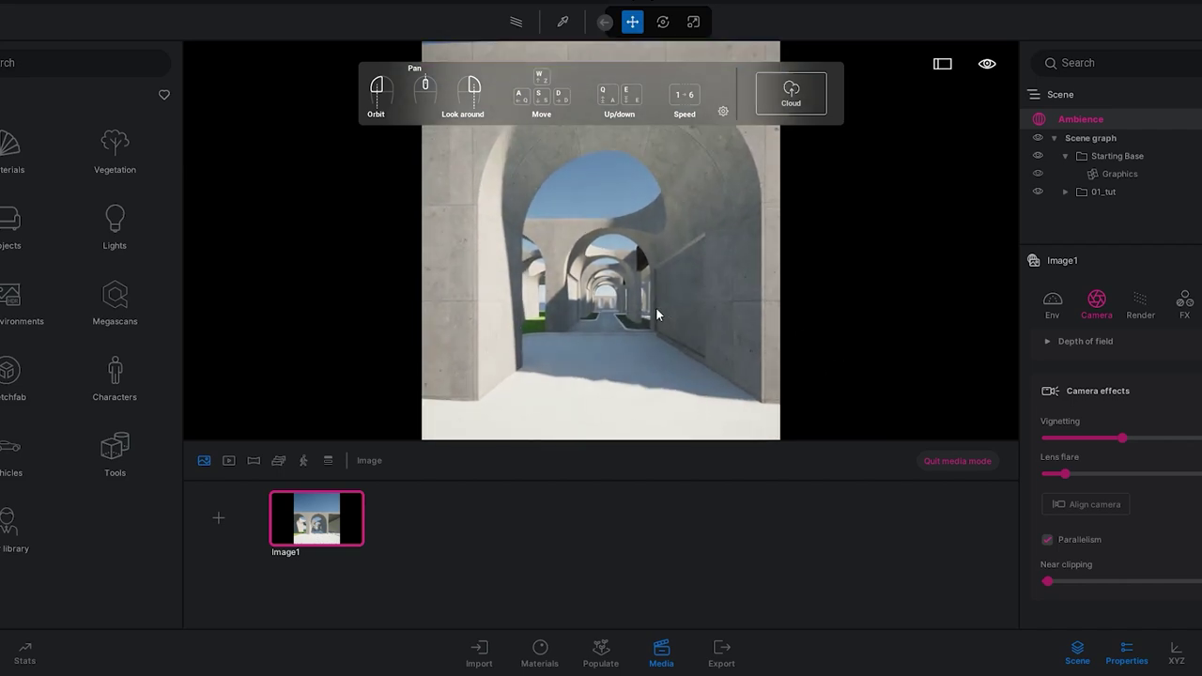
pyautogui.scroll(3, 645, 310)
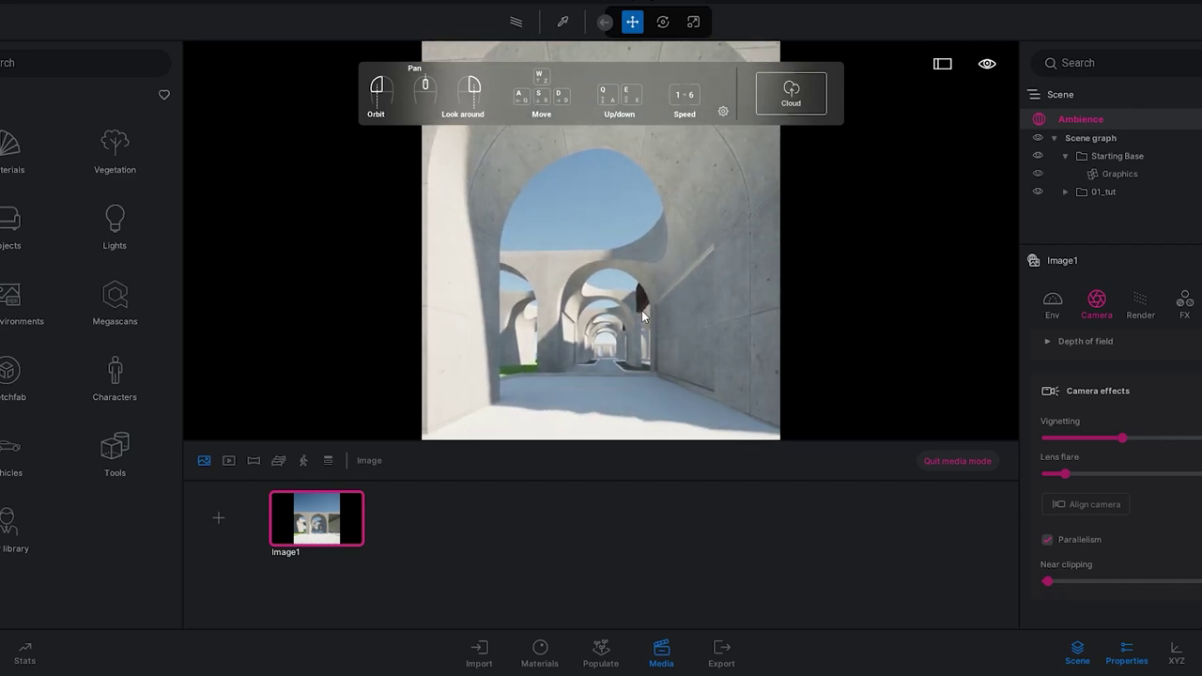
pyautogui.press('d')
pyautogui.scroll(2, 642, 310)
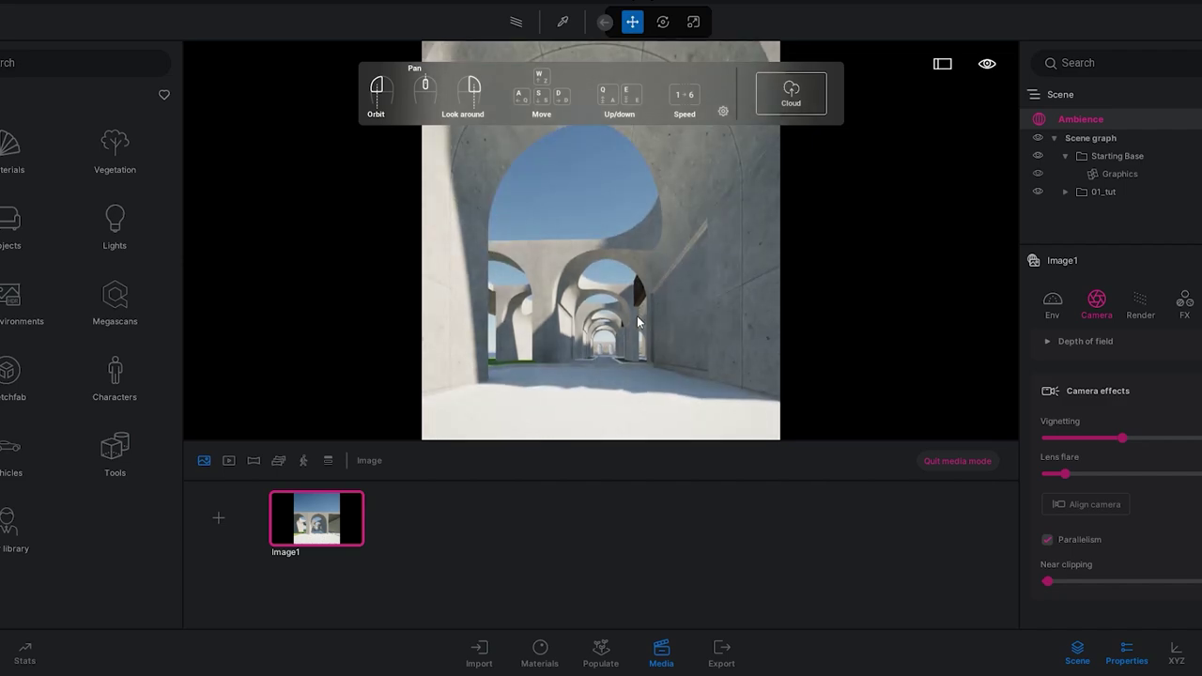
pyautogui.moveTo(637, 322); pyautogui.dragTo(634, 308, button='right')
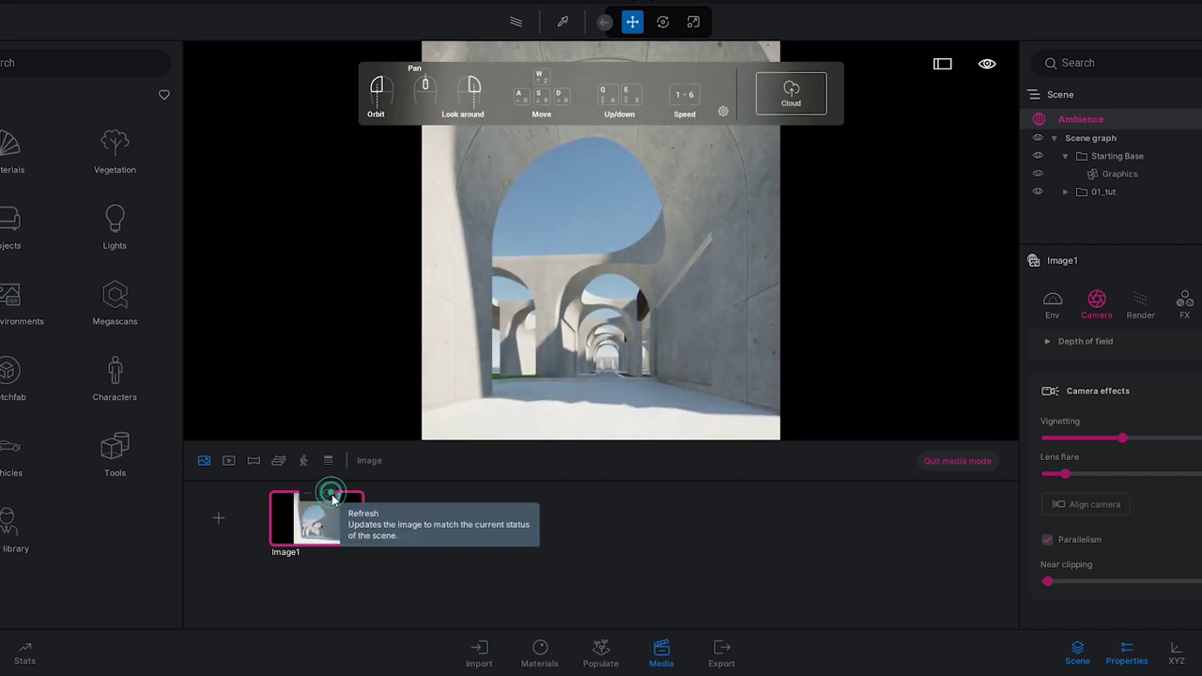
pyautogui.click(328, 494)
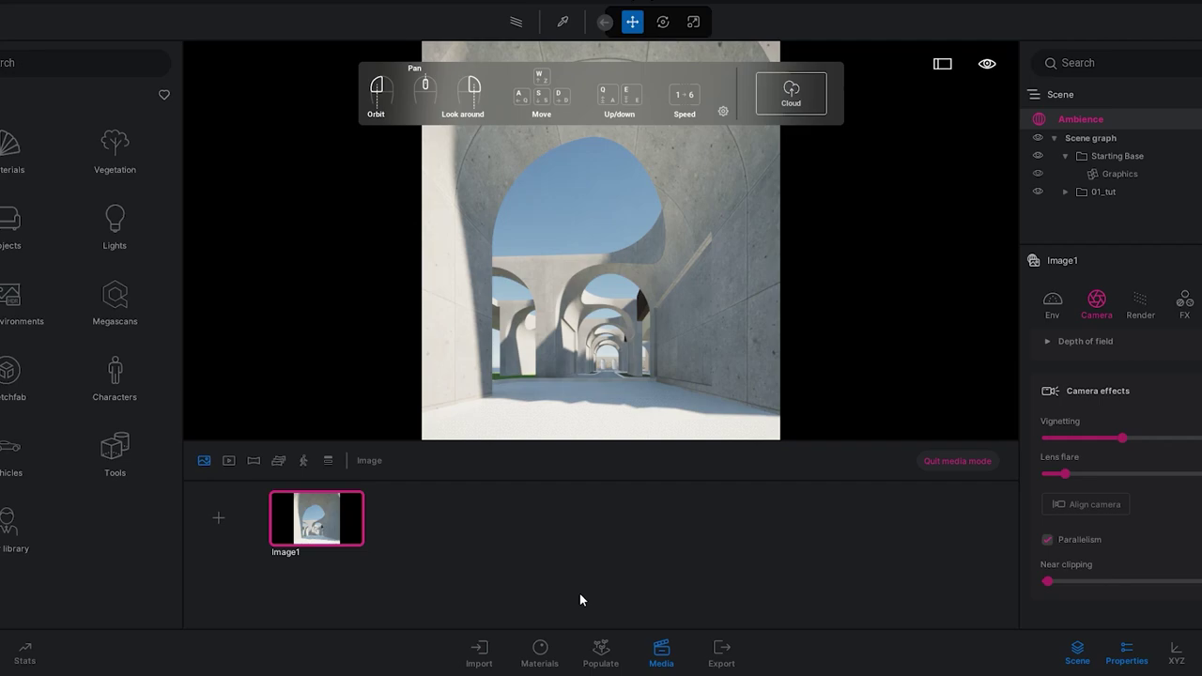
# Quit media mode and import the water Datasmith file as geometry
pyautogui.click(952, 462)
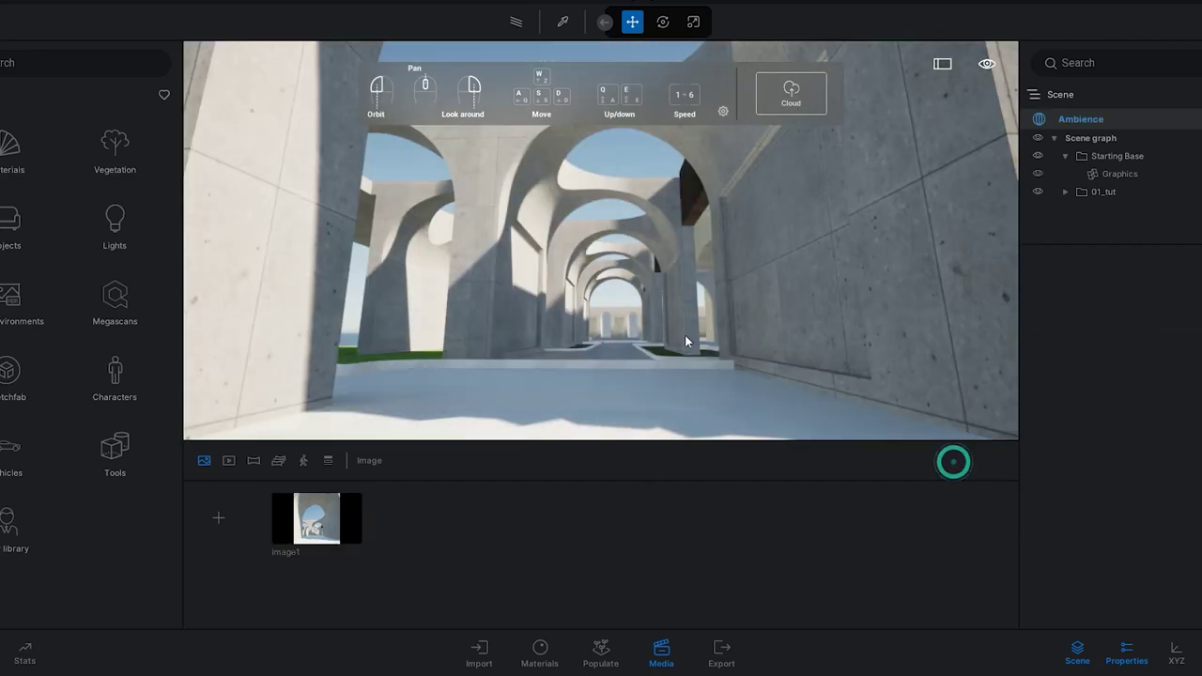
pyautogui.scroll(3, 677, 324)
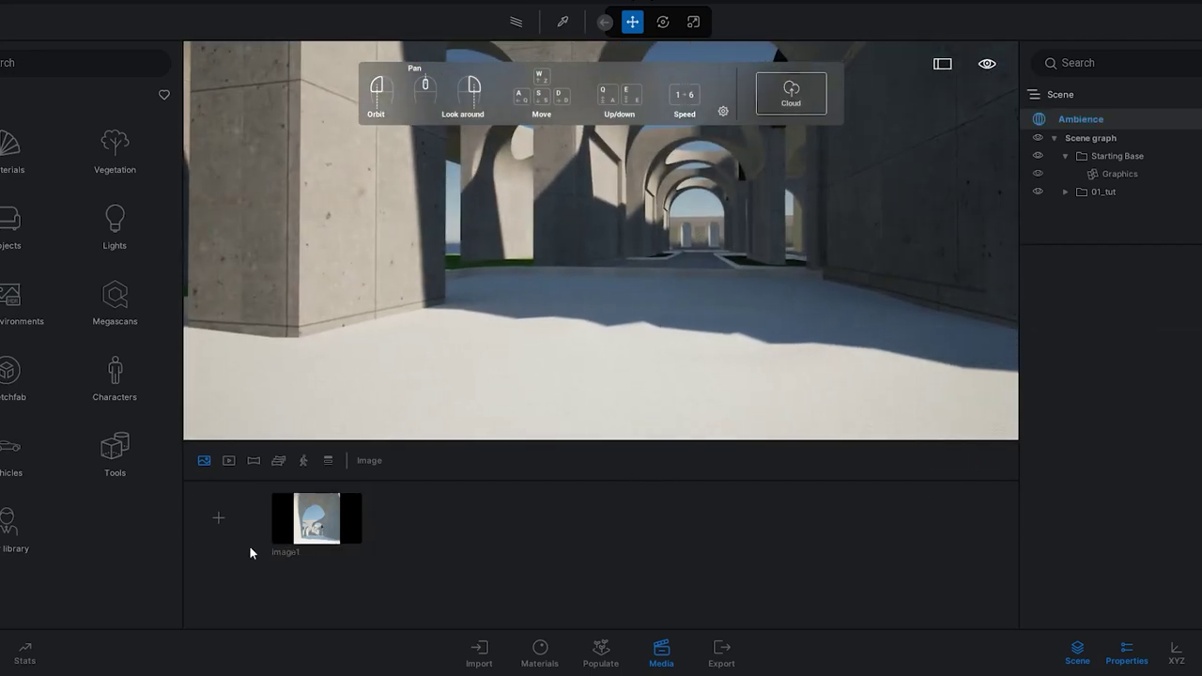
pyautogui.click(479, 650)
pyautogui.click(222, 519)
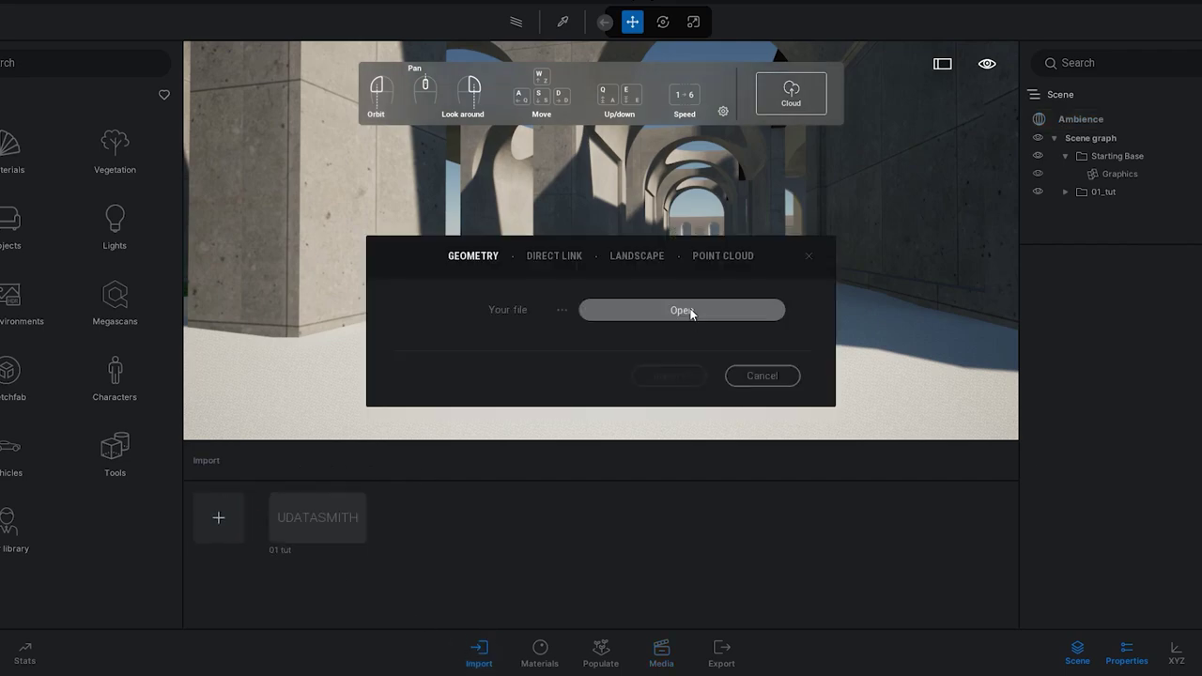
pyautogui.click(690, 313)
pyautogui.doubleClick(491, 386)
pyautogui.click(664, 410)
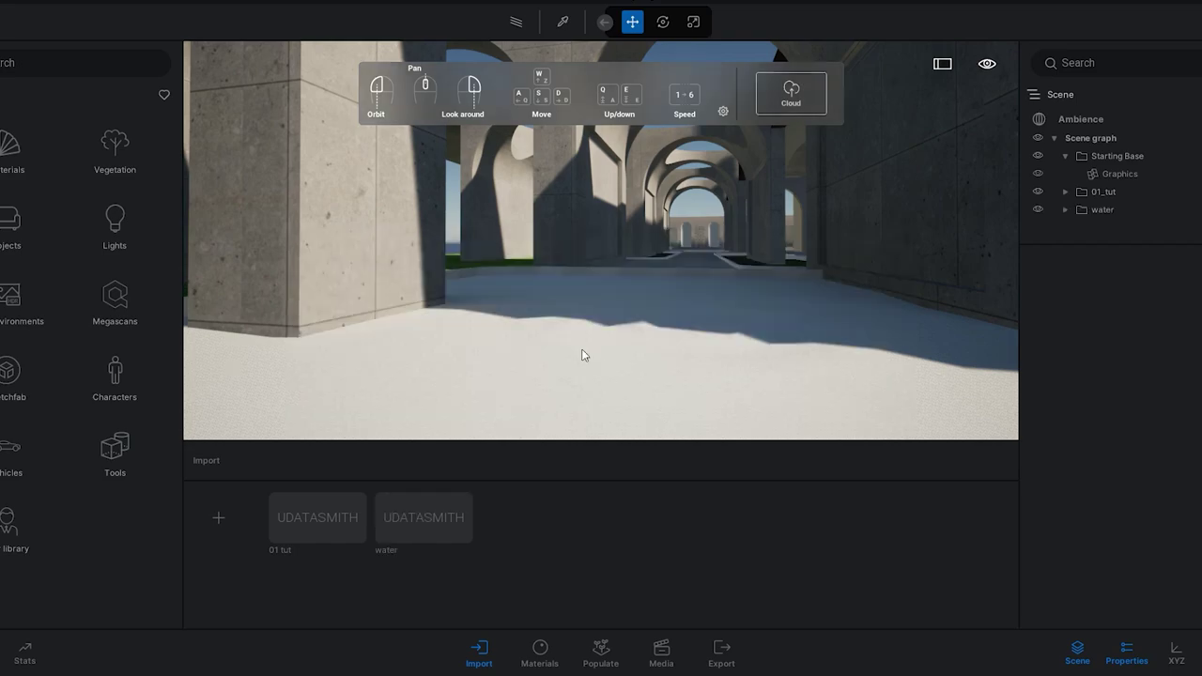
# Rotate the imported water object by -90 degrees and move it beside the front concrete column
pyautogui.doubleClick(1105, 210)
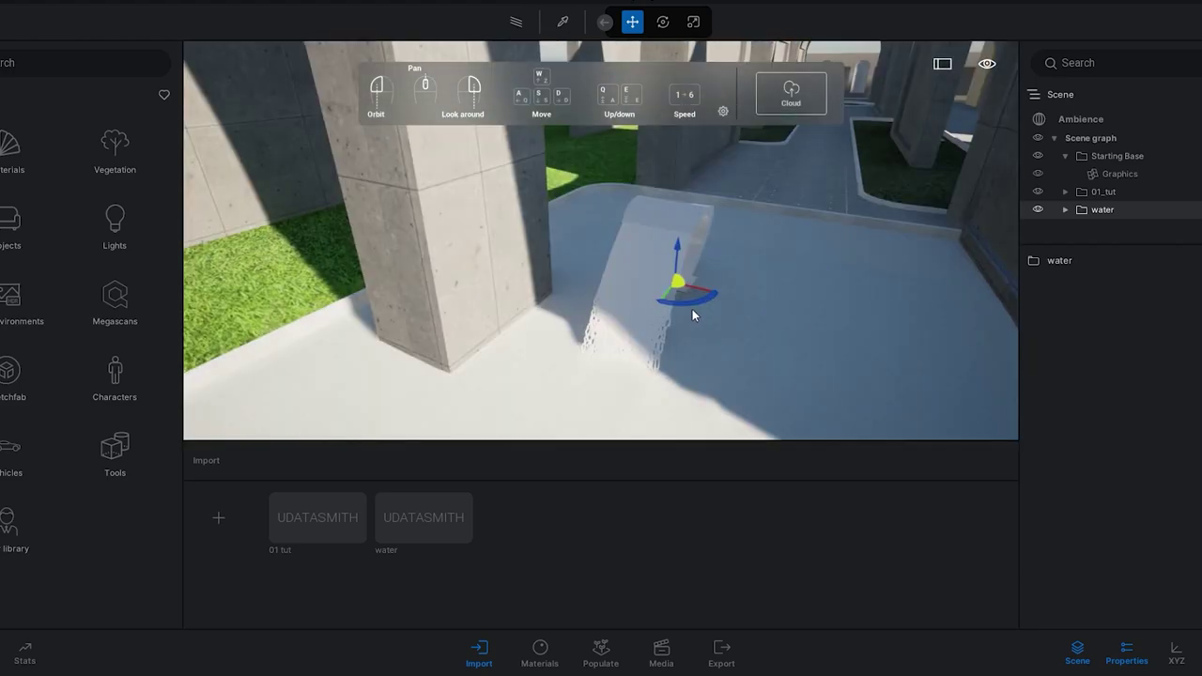
pyautogui.moveTo(695, 314); pyautogui.dragTo(777, 292)
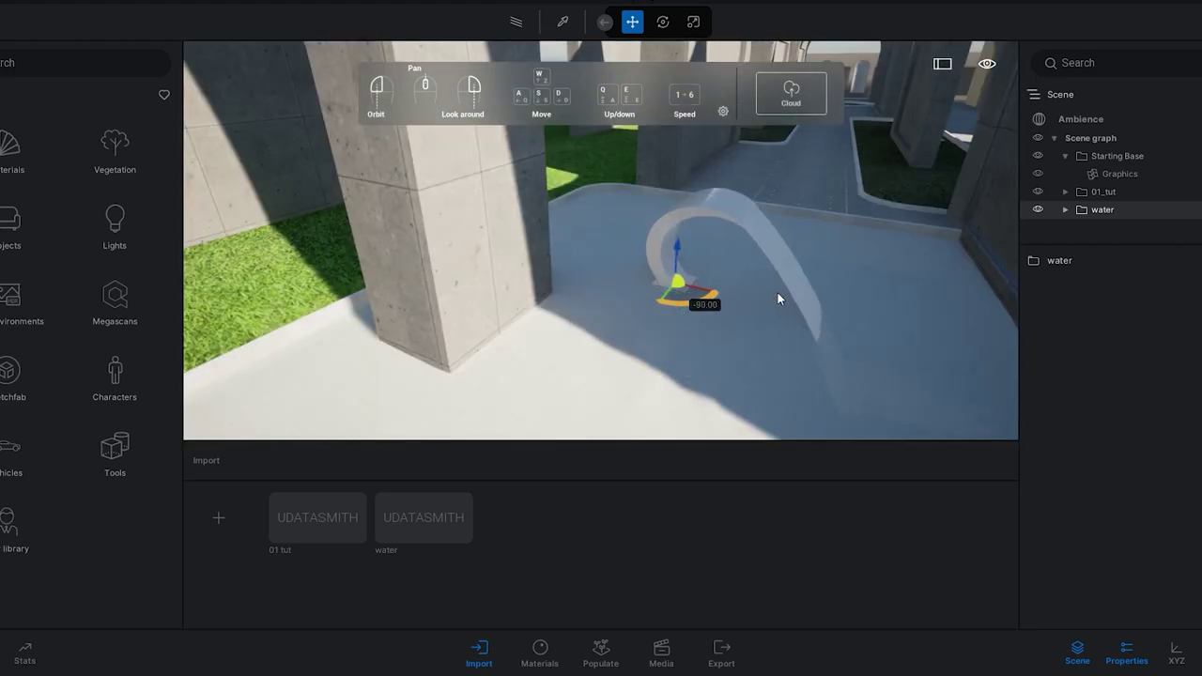
pyautogui.moveTo(691, 299); pyautogui.dragTo(540, 361)
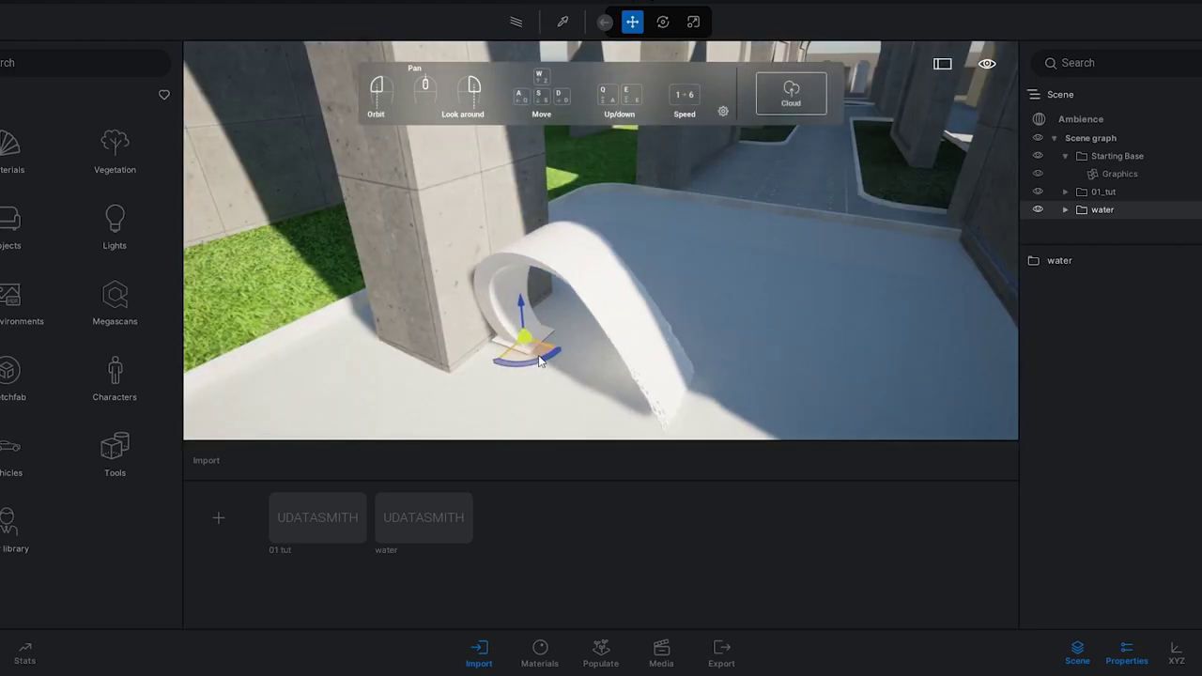
# Adjust the water object's height beside the front concrete column so its splash meets the pool surface
pyautogui.press('q')
pyautogui.moveTo(580, 348); pyautogui.dragTo(537, 327, button='right')
pyautogui.press('e')
pyautogui.press('d')
pyautogui.moveTo(646, 333); pyautogui.dragTo(602, 329, button='right')
pyautogui.moveTo(435, 297); pyautogui.dragTo(438, 229)
pyautogui.scroll(-3, 461, 245)
pyautogui.moveTo(468, 308); pyautogui.dragTo(474, 292)
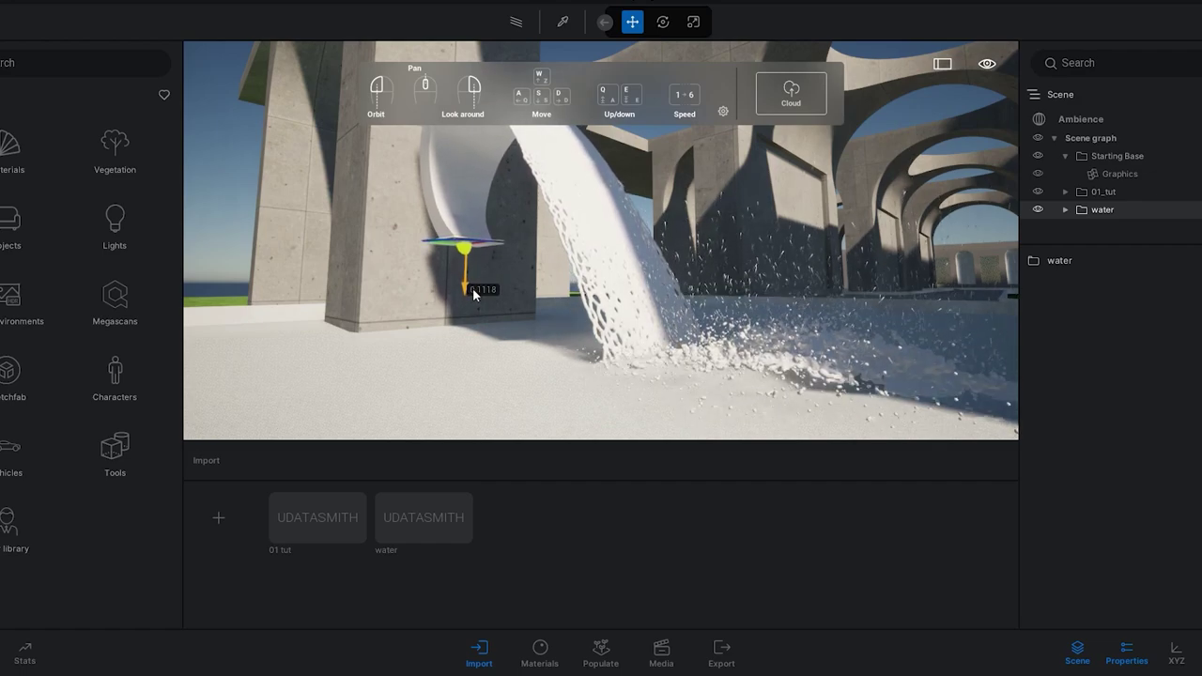
# Place a Box 1m primitive beneath the waterfall's curved spout and lower it into the pool
pyautogui.moveTo(473, 294); pyautogui.dragTo(489, 313, button='right')
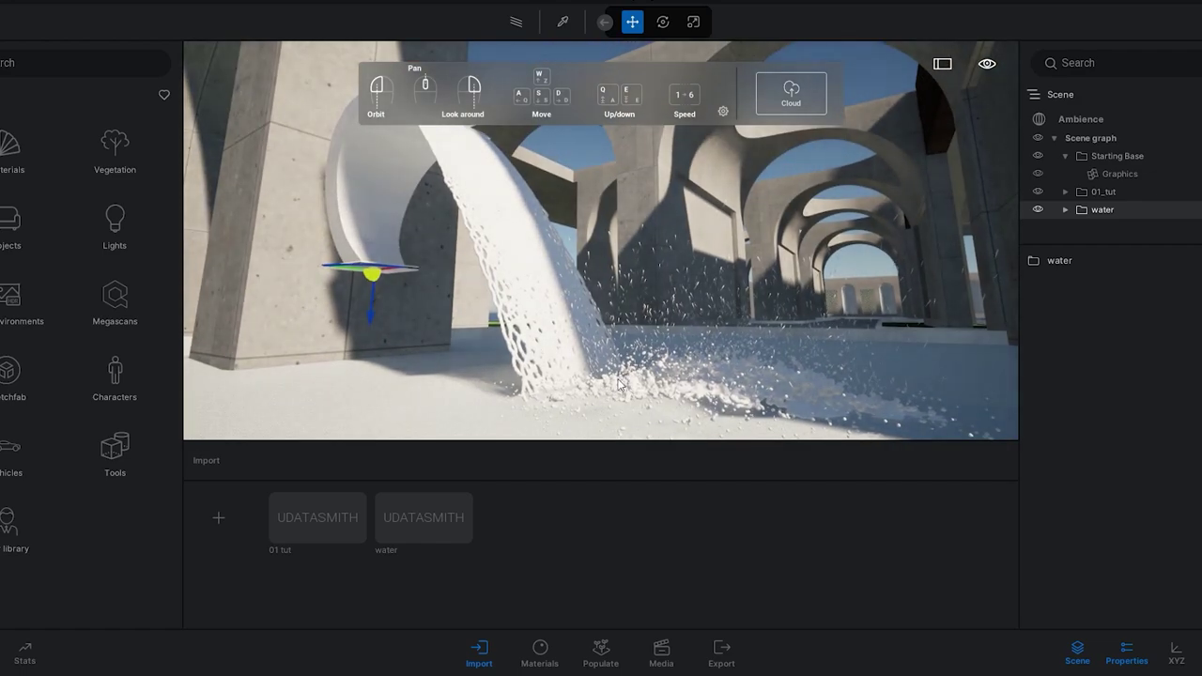
pyautogui.moveTo(618, 383); pyautogui.dragTo(602, 317)
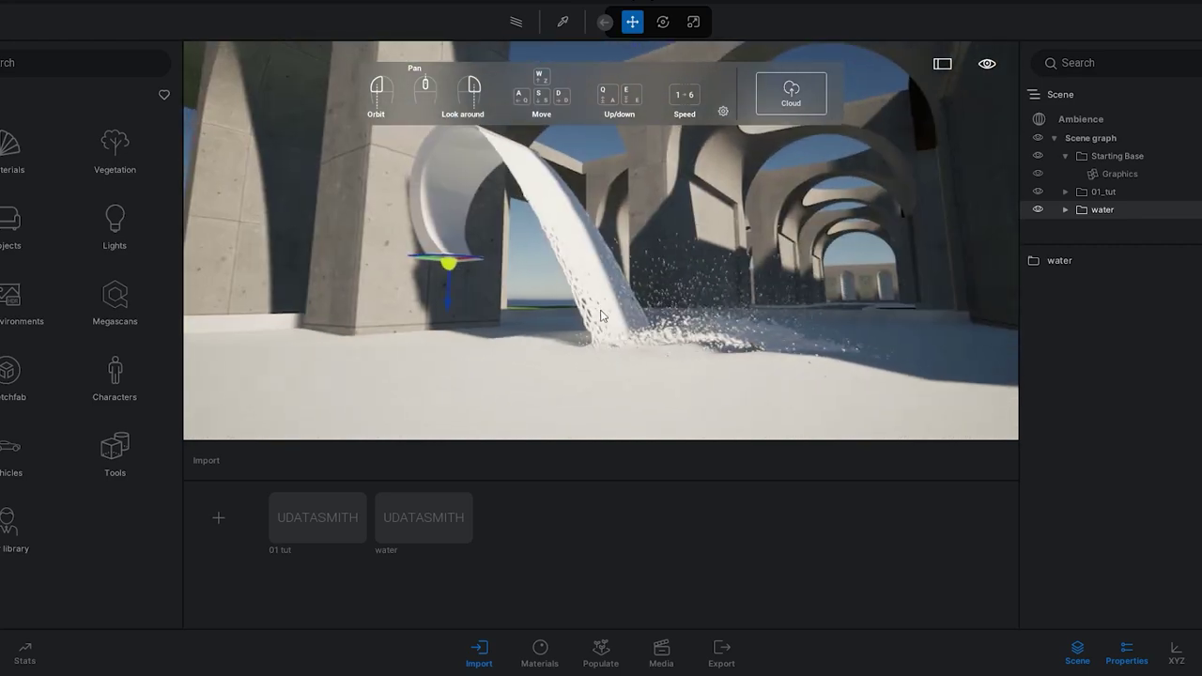
pyautogui.moveTo(602, 317)
pyautogui.mouseDown(button='right')
pyautogui.moveTo(493, 206)
pyautogui.moveTo(592, 320)
pyautogui.mouseUp(button='right')
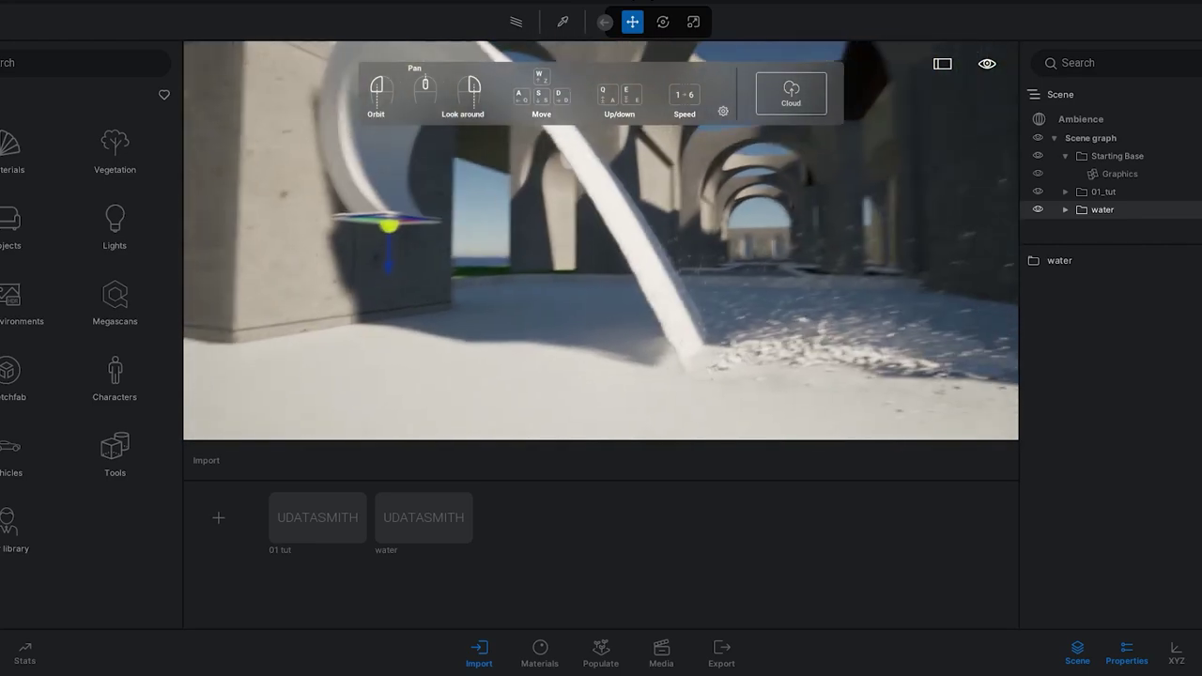
pyautogui.moveTo(609, 252); pyautogui.dragTo(612, 295)
pyautogui.scroll(-3, 612, 291)
pyautogui.moveTo(596, 290); pyautogui.dragTo(580, 281, button='right')
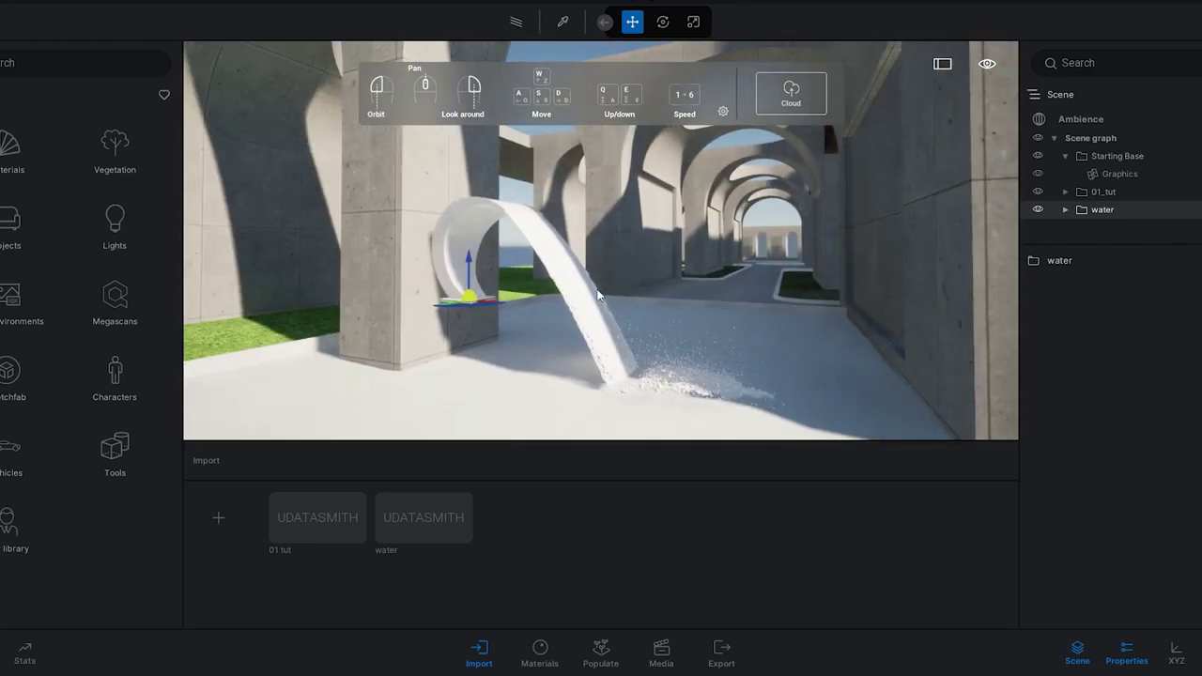
pyautogui.click(11, 225)
pyautogui.click(14, 226)
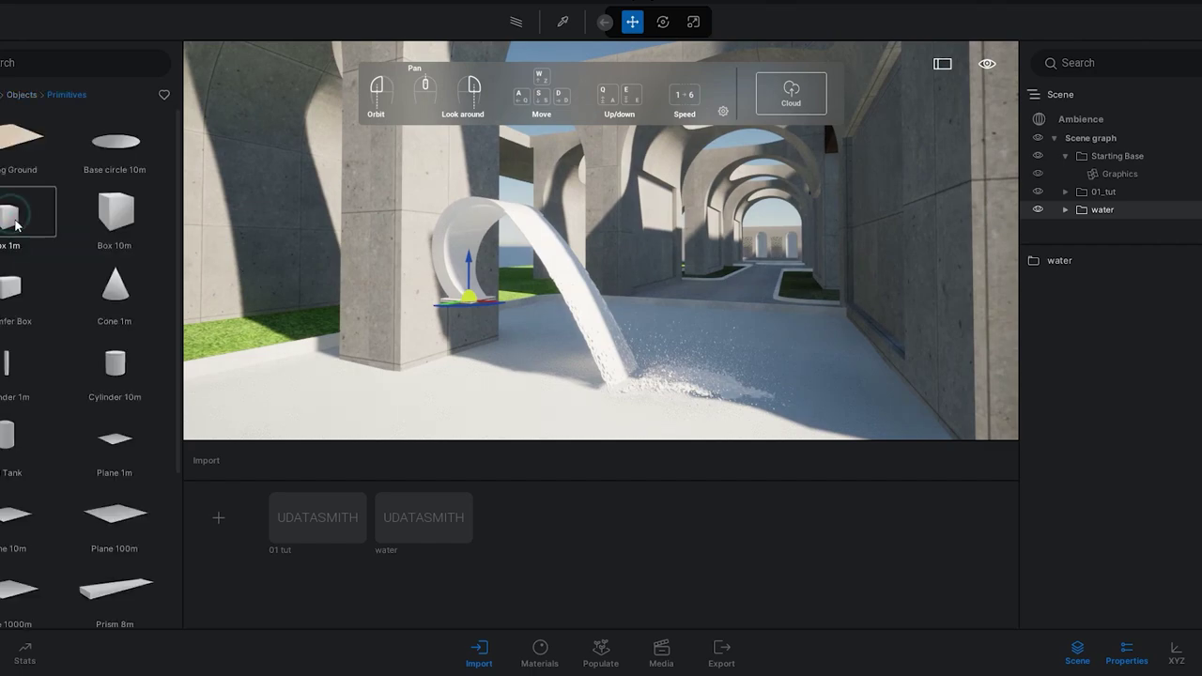
pyautogui.moveTo(12, 218); pyautogui.dragTo(455, 347)
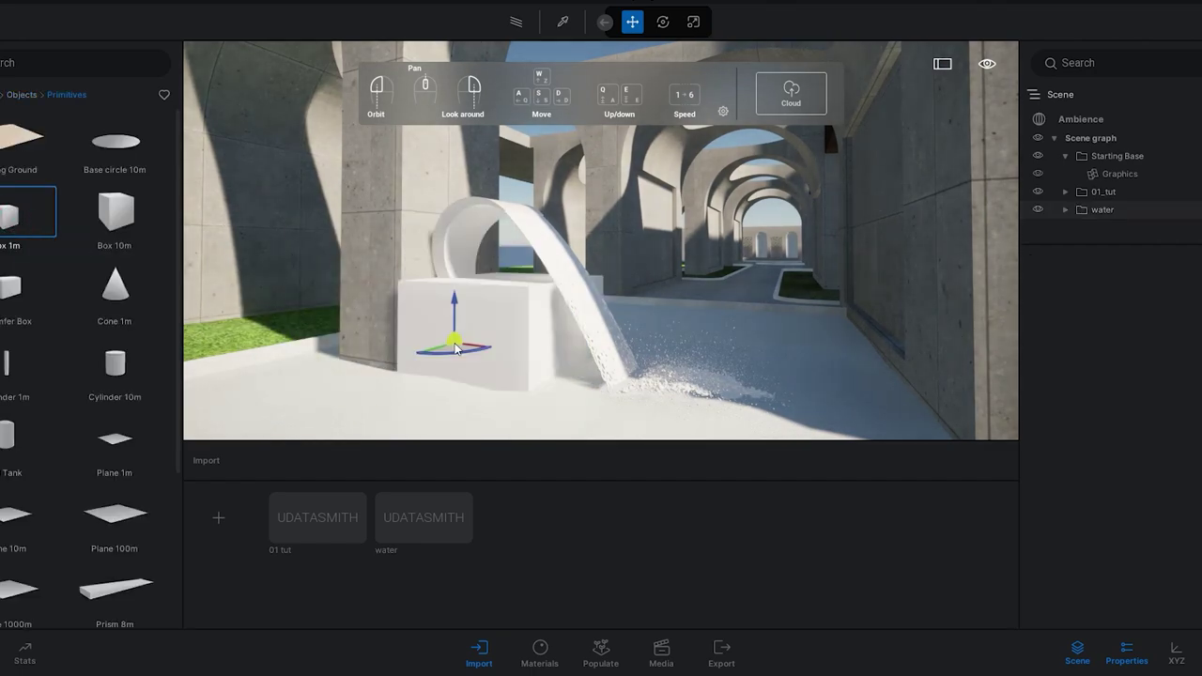
pyautogui.click(455, 344)
pyautogui.click(635, 24)
pyautogui.click(474, 330)
pyautogui.moveTo(456, 302); pyautogui.dragTo(457, 329)
# Slide the box horizontally under the spout, towards the front concrete column
pyautogui.press('w')
pyautogui.press('q')
pyautogui.press('a')
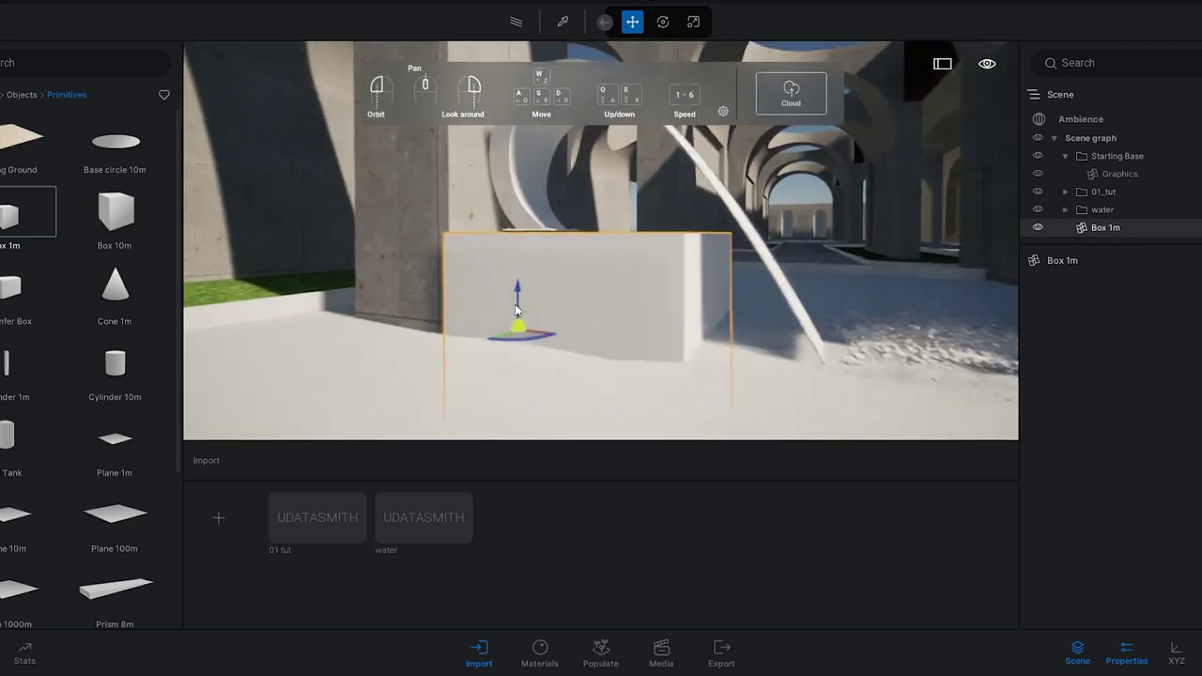
pyautogui.press('w')
pyautogui.press('e')
pyautogui.moveTo(532, 331); pyautogui.dragTo(518, 383, button='right')
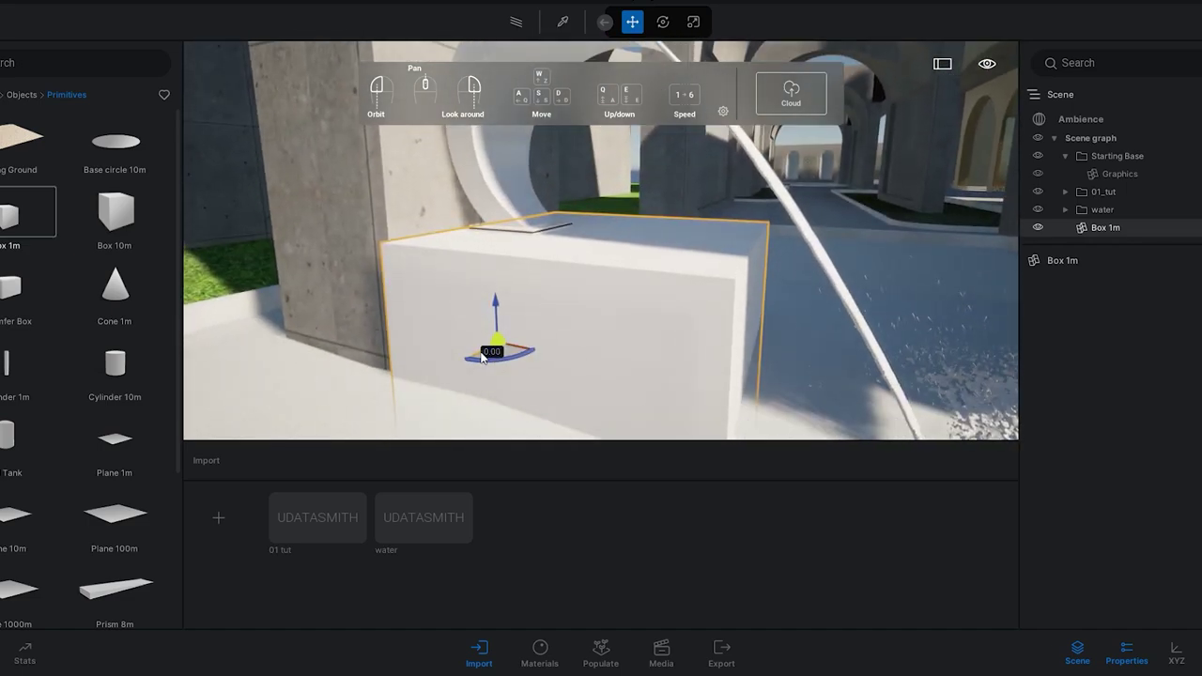
pyautogui.moveTo(482, 357); pyautogui.dragTo(497, 350)
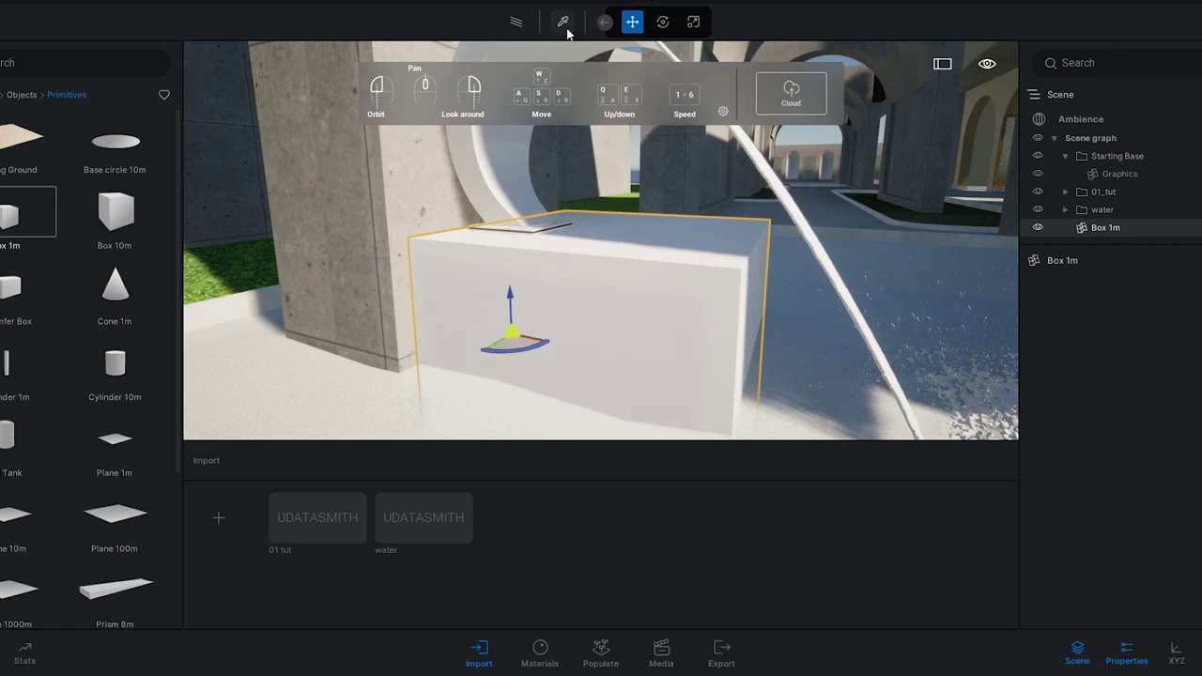
pyautogui.press('a')
pyautogui.press('w')
pyautogui.moveTo(463, 294); pyautogui.dragTo(584, 322, button='right')
pyautogui.moveTo(633, 369); pyautogui.dragTo(649, 378)
pyautogui.press('s')
pyautogui.moveTo(707, 243); pyautogui.dragTo(634, 241, button='right')
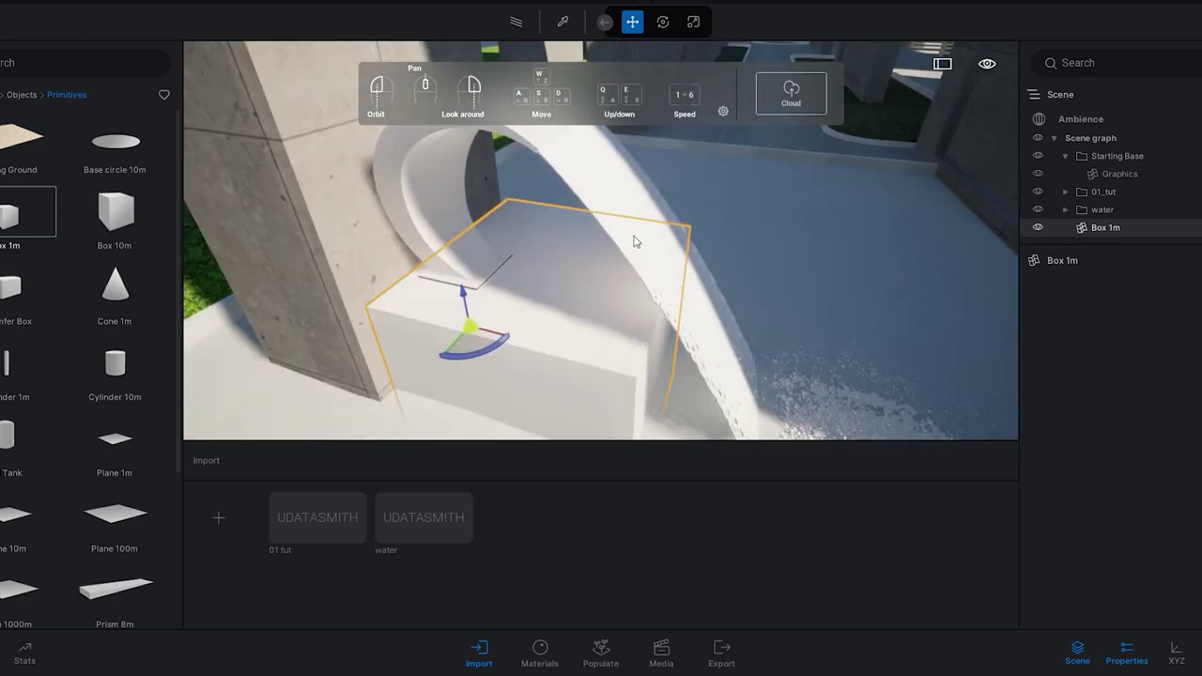
# Scale the box down in width and depth to form a compact pedestal under the spout
pyautogui.click(689, 24)
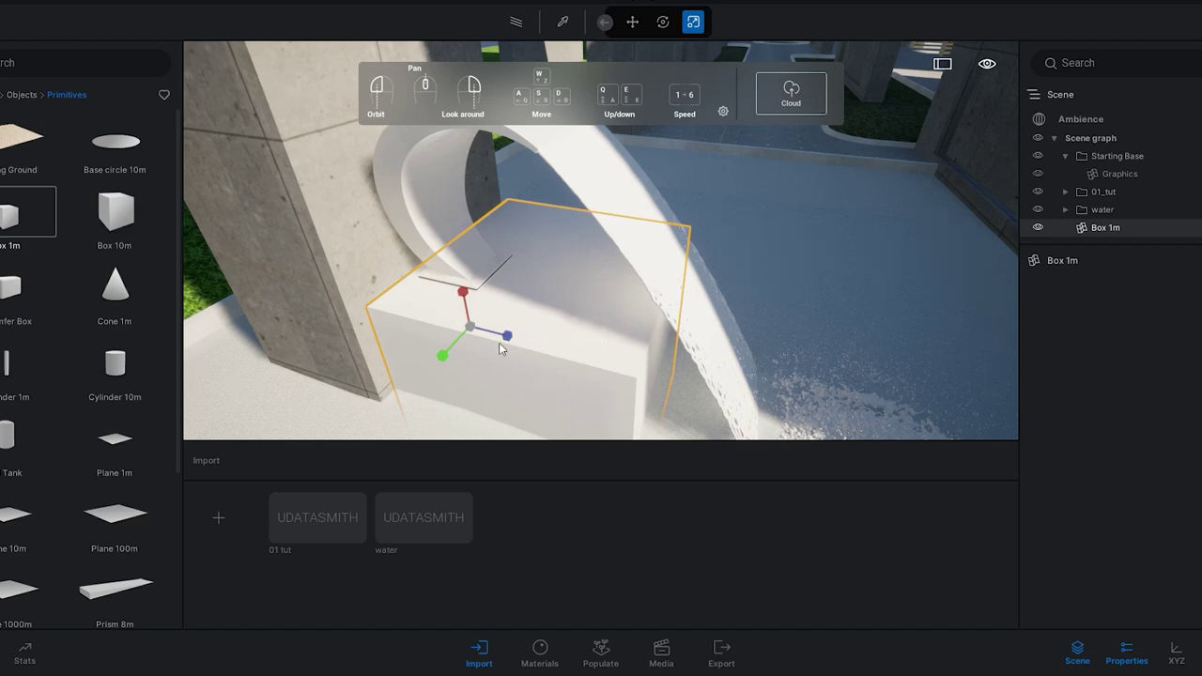
pyautogui.moveTo(507, 337); pyautogui.dragTo(426, 303)
pyautogui.moveTo(443, 356); pyautogui.dragTo(481, 356)
pyautogui.click(632, 22)
pyautogui.press('space')
pyautogui.press('space')
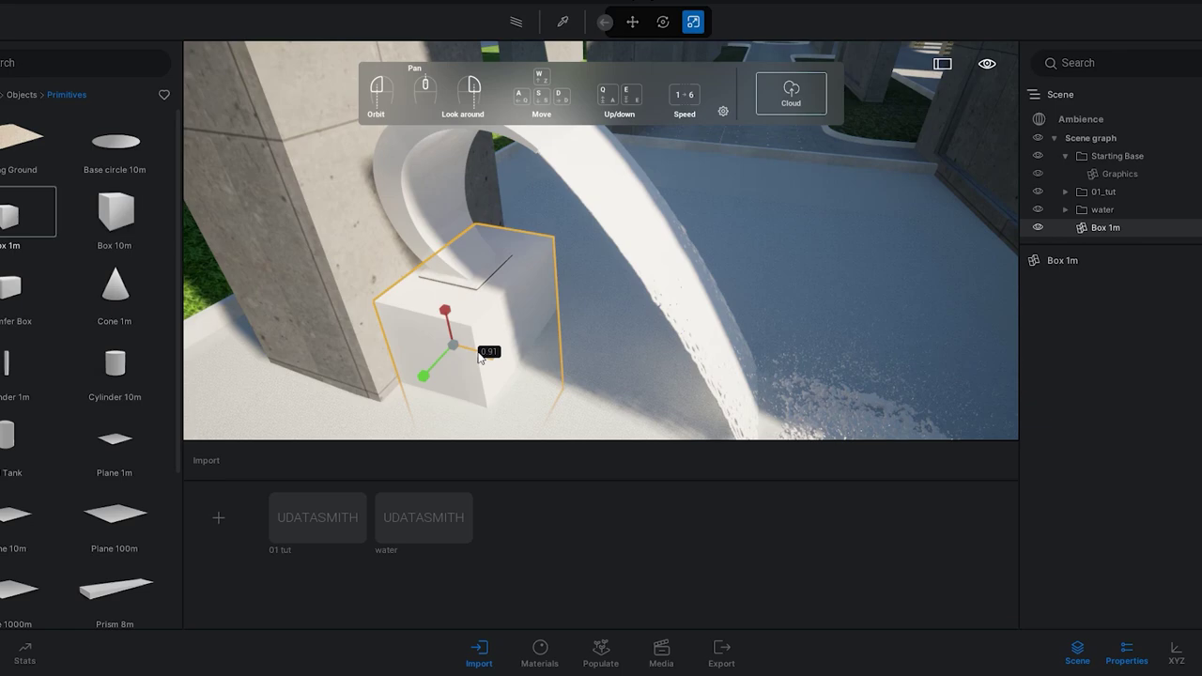
pyautogui.moveTo(490, 354); pyautogui.dragTo(436, 363)
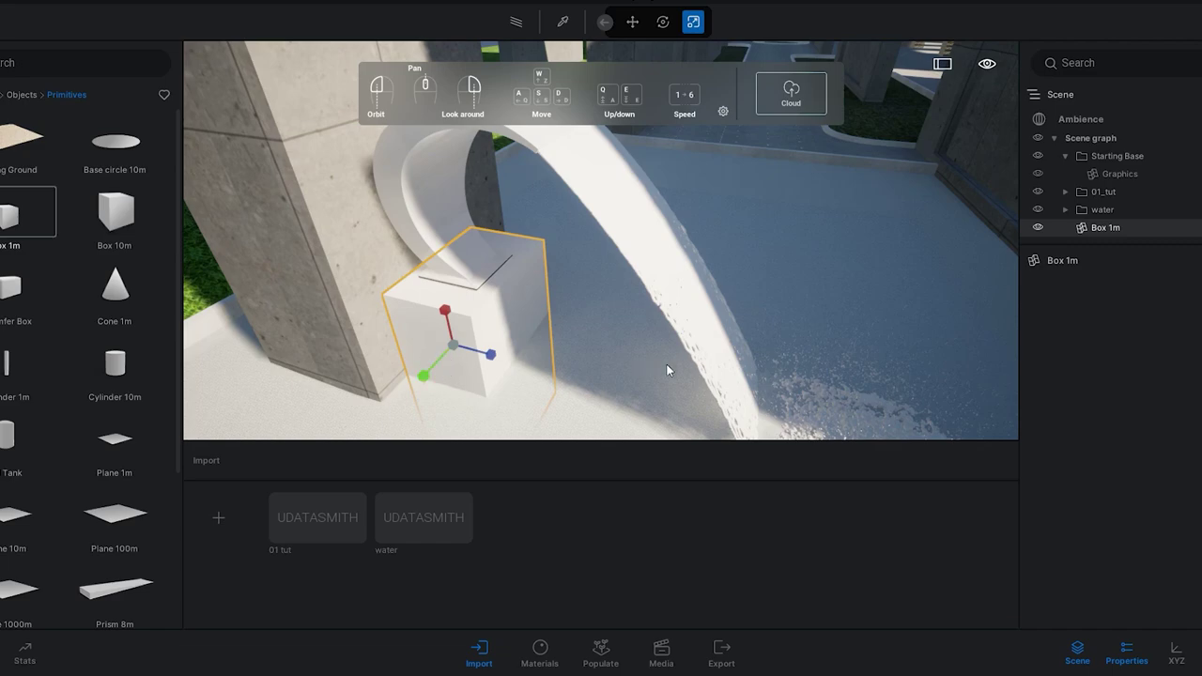
pyautogui.moveTo(739, 326); pyautogui.dragTo(472, 447)
pyautogui.click(634, 23)
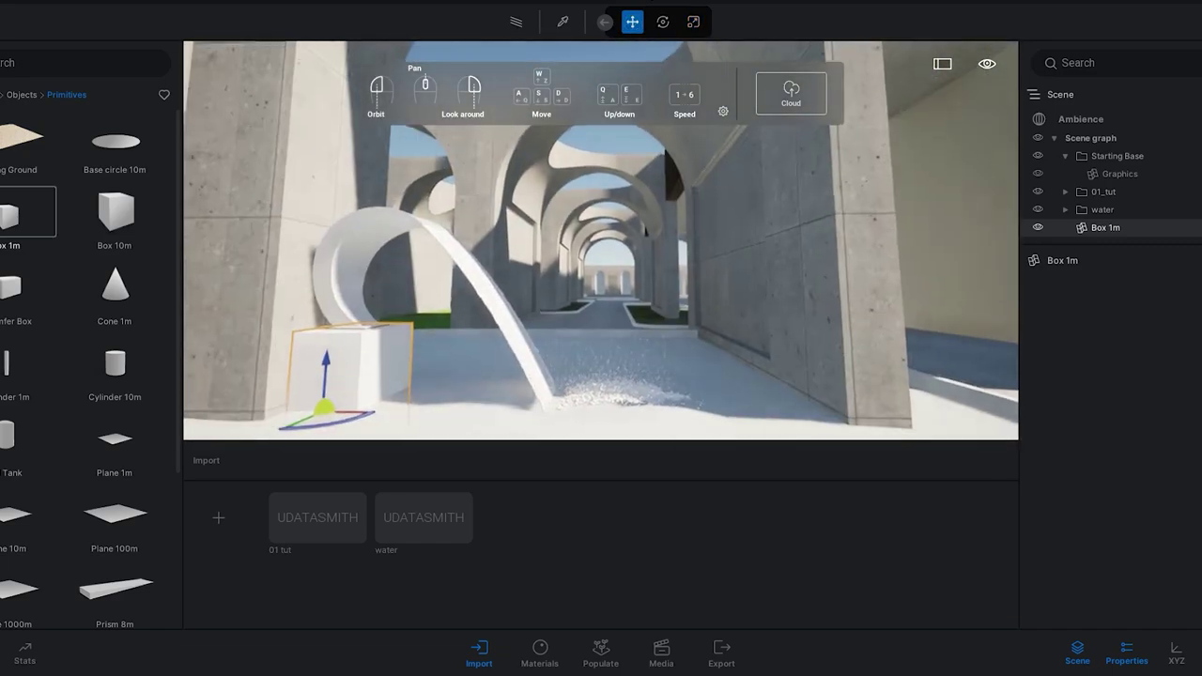
# Apply the Painted Concrete Wall surface from the Megascans smooth concrete collection to the arches' columns and walls
pyautogui.moveTo(460, 293)
pyautogui.mouseDown(button='right')
pyautogui.moveTo(481, 306)
pyautogui.moveTo(460, 293)
pyautogui.mouseUp(button='right')
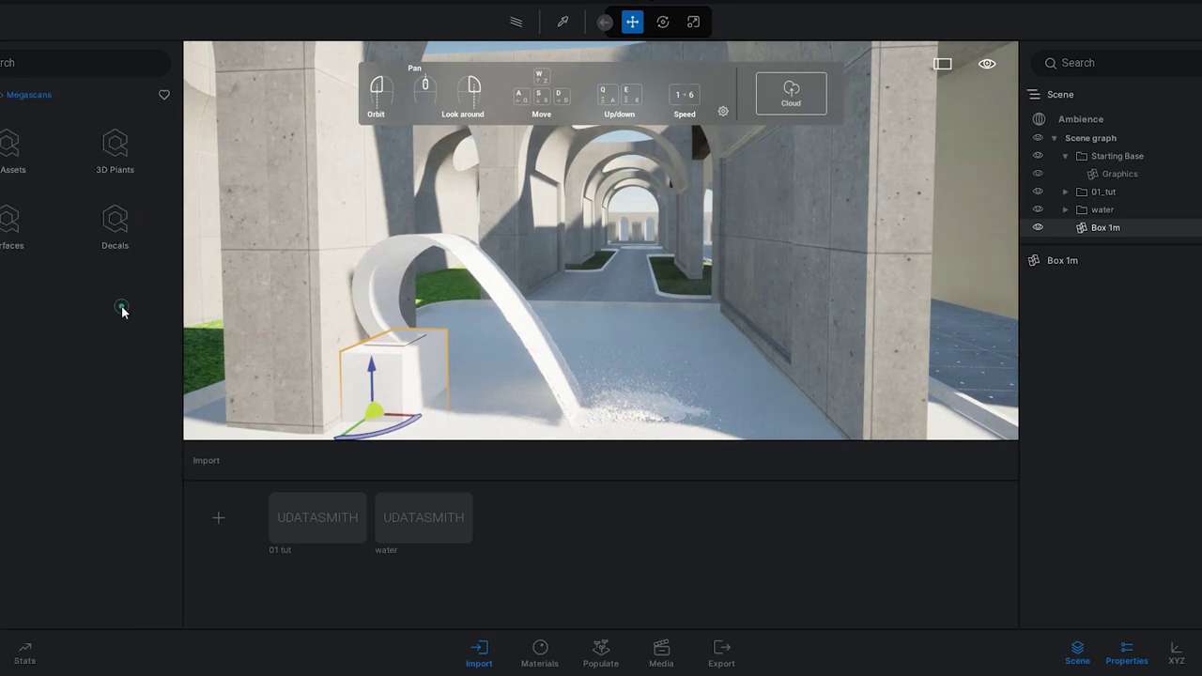
pyautogui.click(117, 233)
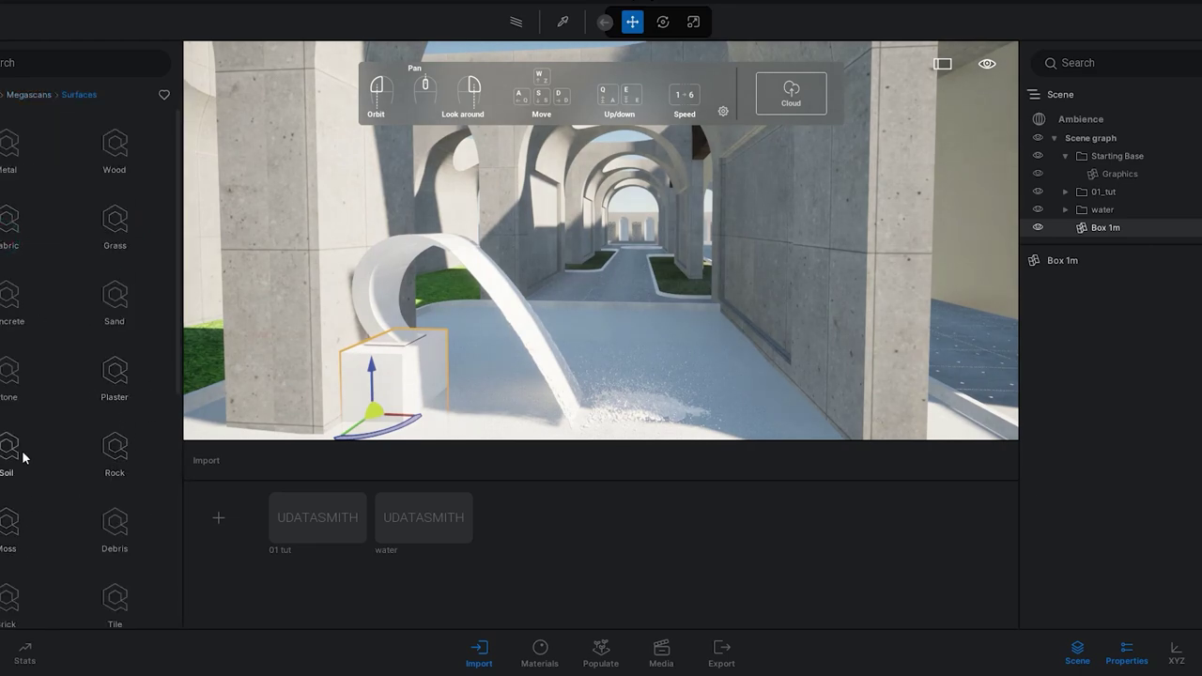
pyautogui.click(11, 308)
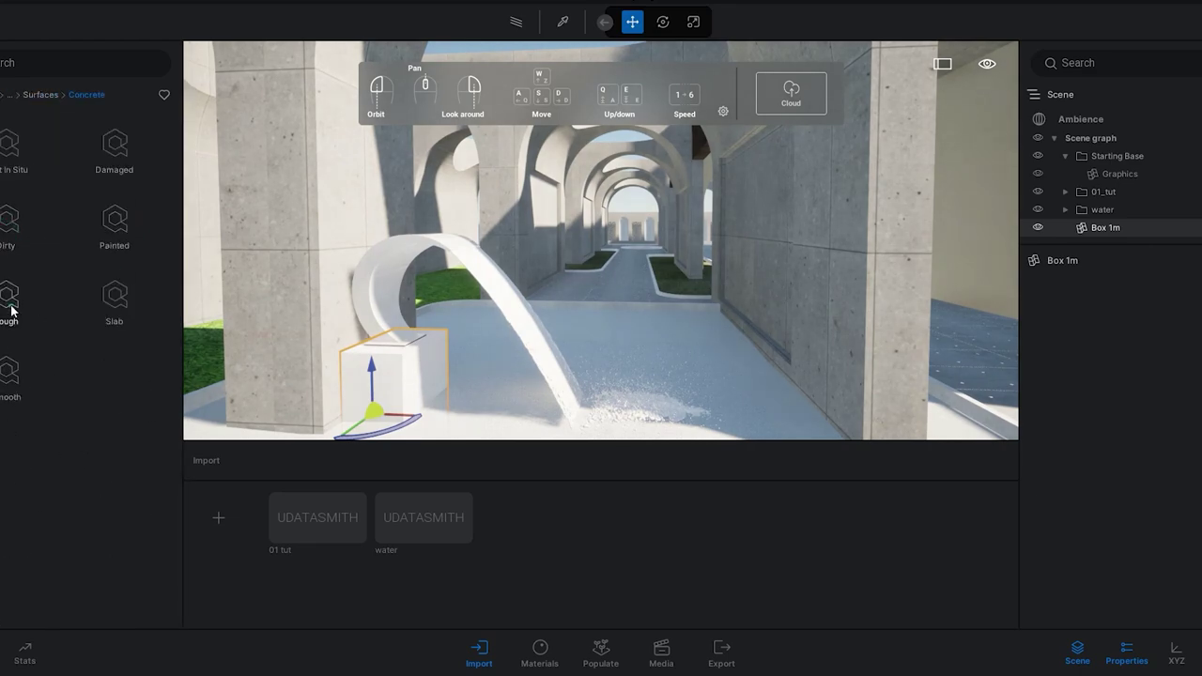
pyautogui.click(9, 386)
pyautogui.moveTo(27, 148); pyautogui.dragTo(268, 224)
pyautogui.press('w')
pyautogui.moveTo(268, 225)
pyautogui.mouseDown(button='right')
pyautogui.moveTo(362, 141)
pyautogui.moveTo(347, 235)
pyautogui.mouseUp(button='right')
pyautogui.moveTo(8, 146); pyautogui.dragTo(845, 310)
pyautogui.moveTo(115, 214)
pyautogui.mouseDown()
pyautogui.moveTo(315, 249)
pyautogui.moveTo(826, 282)
pyautogui.mouseUp()
pyautogui.moveTo(827, 282); pyautogui.dragTo(785, 258, button='right')
pyautogui.moveTo(114, 211); pyautogui.dragTo(324, 301)
pyautogui.press('s')
pyautogui.moveTo(324, 300); pyautogui.dragTo(272, 329, button='right')
# Apply the Contora pattern glass material to the pool's water surface
pyautogui.moveTo(453, 512)
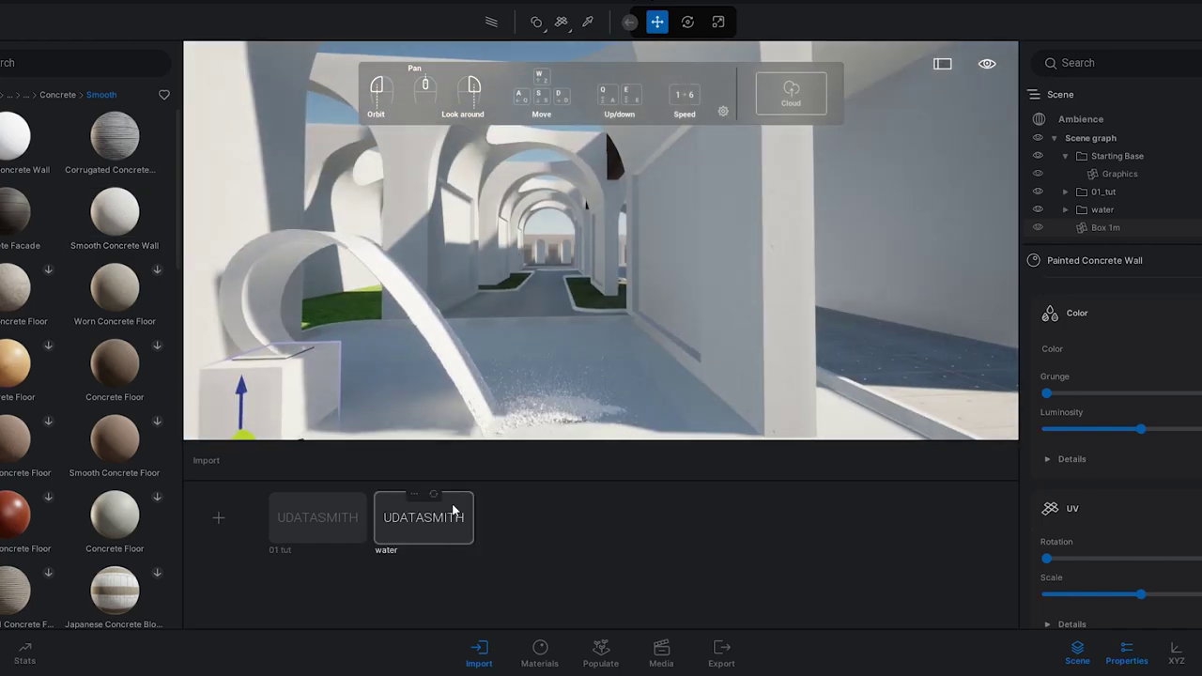
pyautogui.moveTo(493, 291)
pyautogui.mouseDown(button='right')
pyautogui.moveTo(500, 330)
pyautogui.moveTo(505, 307)
pyautogui.mouseUp(button='right')
pyautogui.press('w')
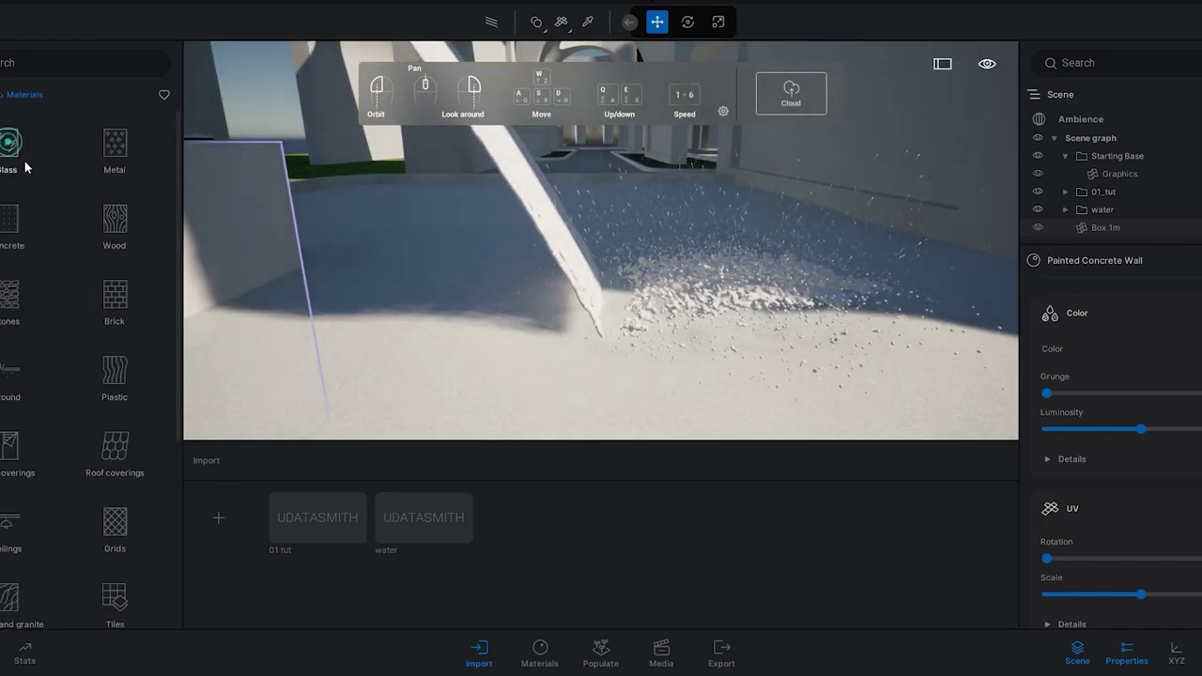
pyautogui.moveTo(120, 321)
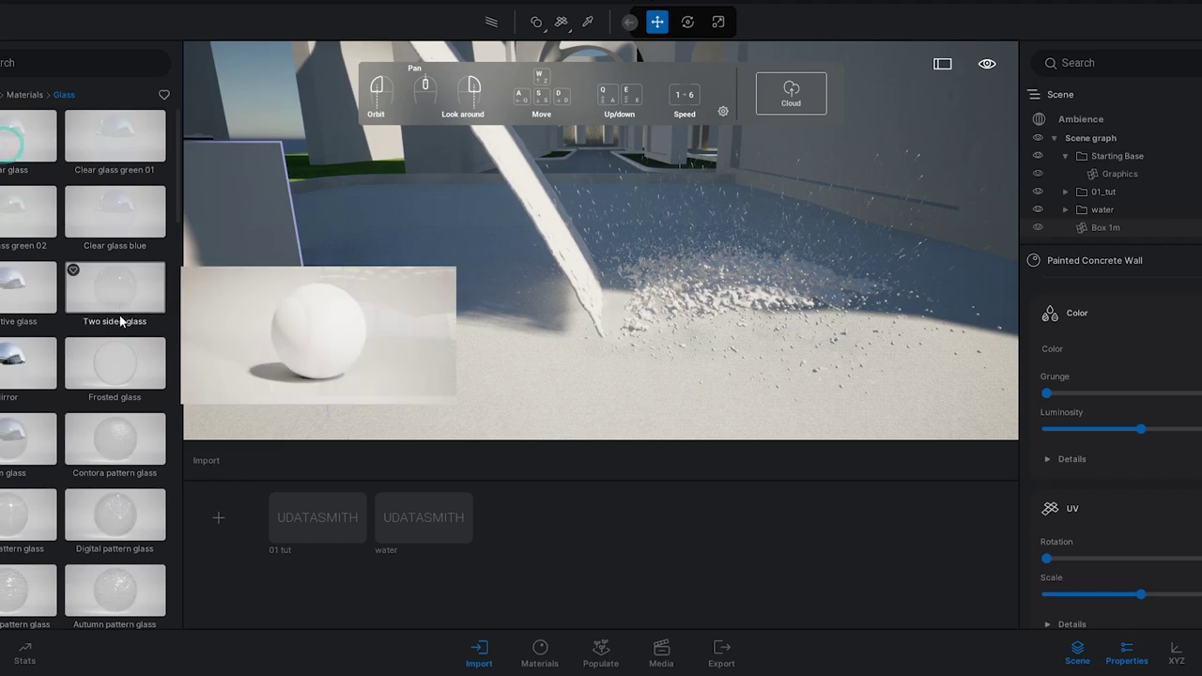
pyautogui.click(107, 444)
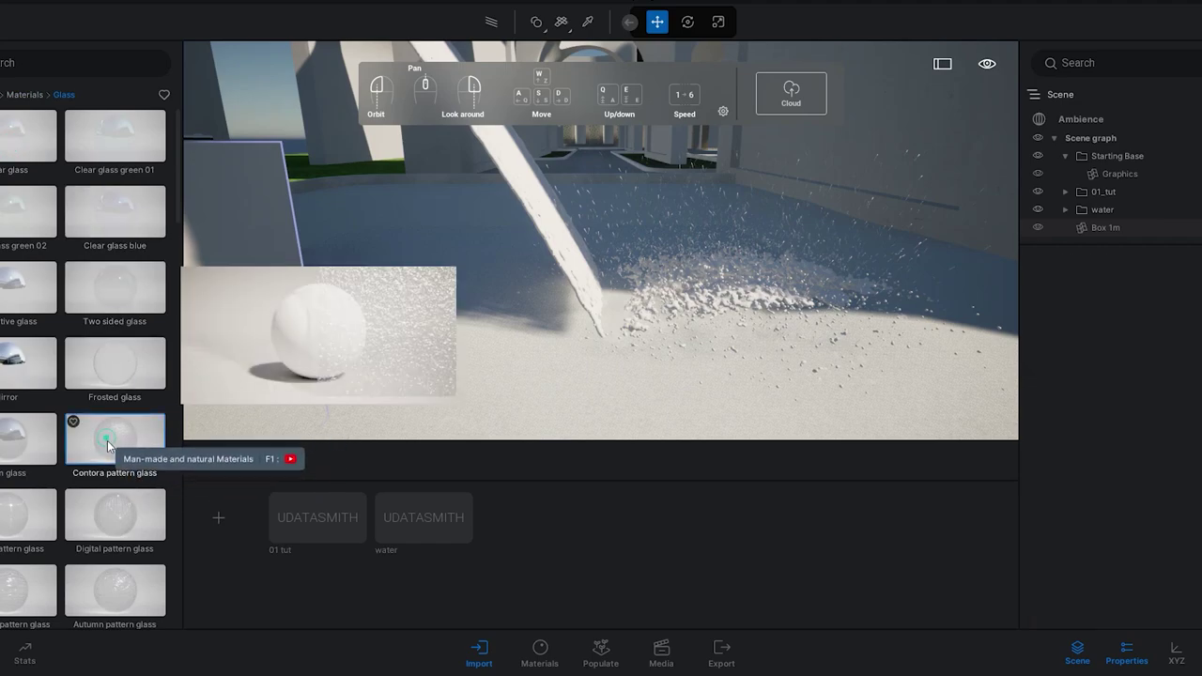
pyautogui.moveTo(108, 445); pyautogui.dragTo(452, 351)
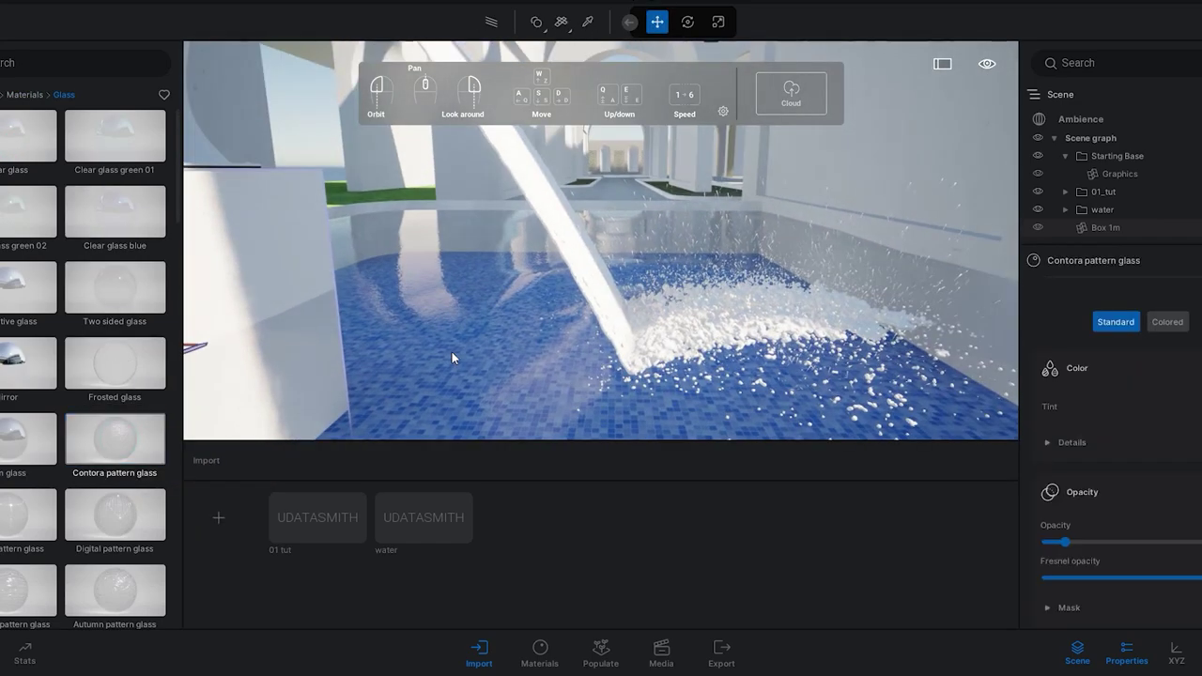
# Sample the pool's glass material, lower its opacity and increase its UV scale for larger ripples
pyautogui.press('s')
pyautogui.press('q')
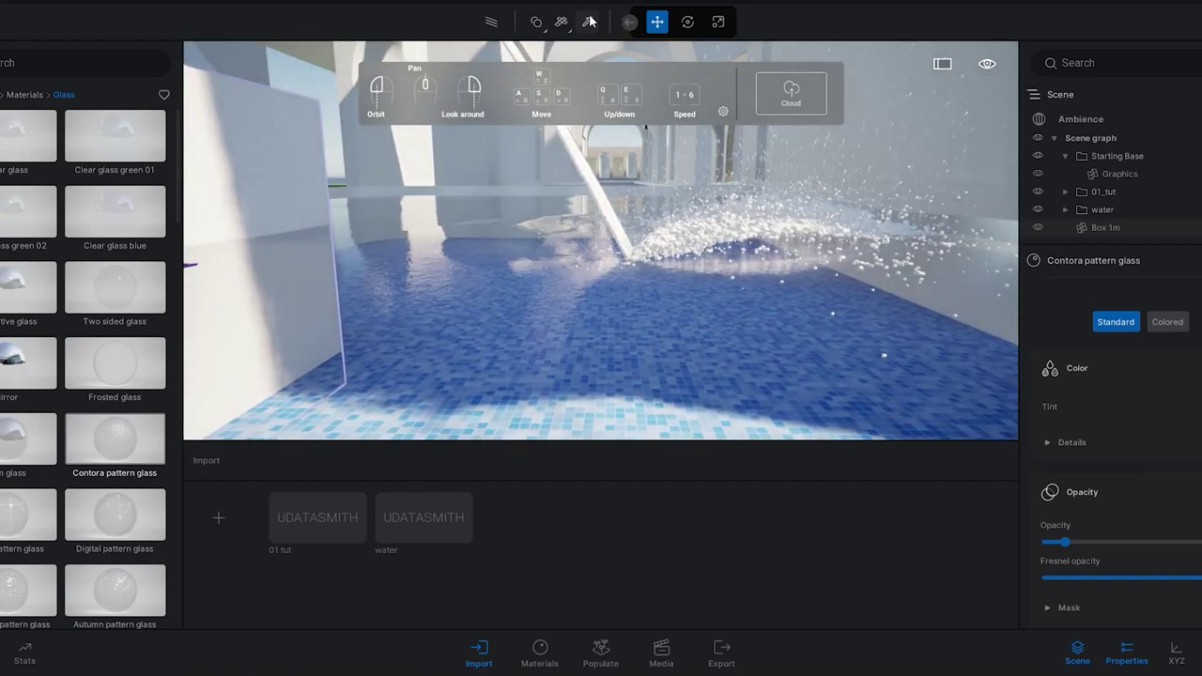
pyautogui.click(589, 21)
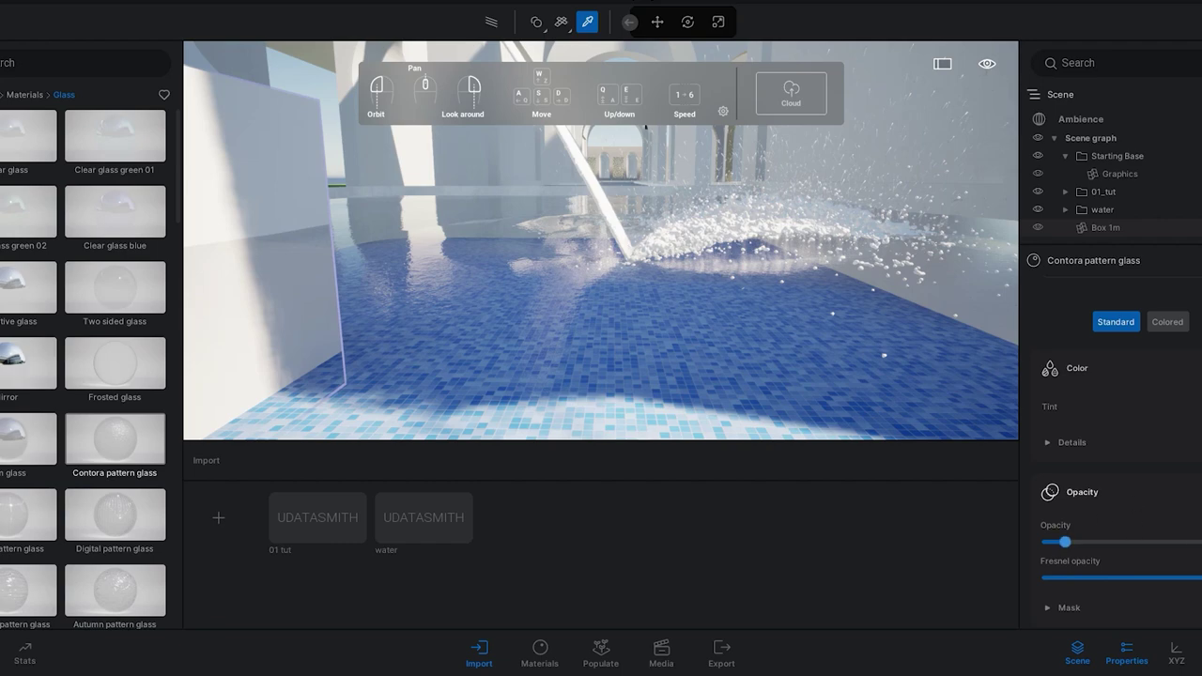
pyautogui.scroll(-3, 1180, 538)
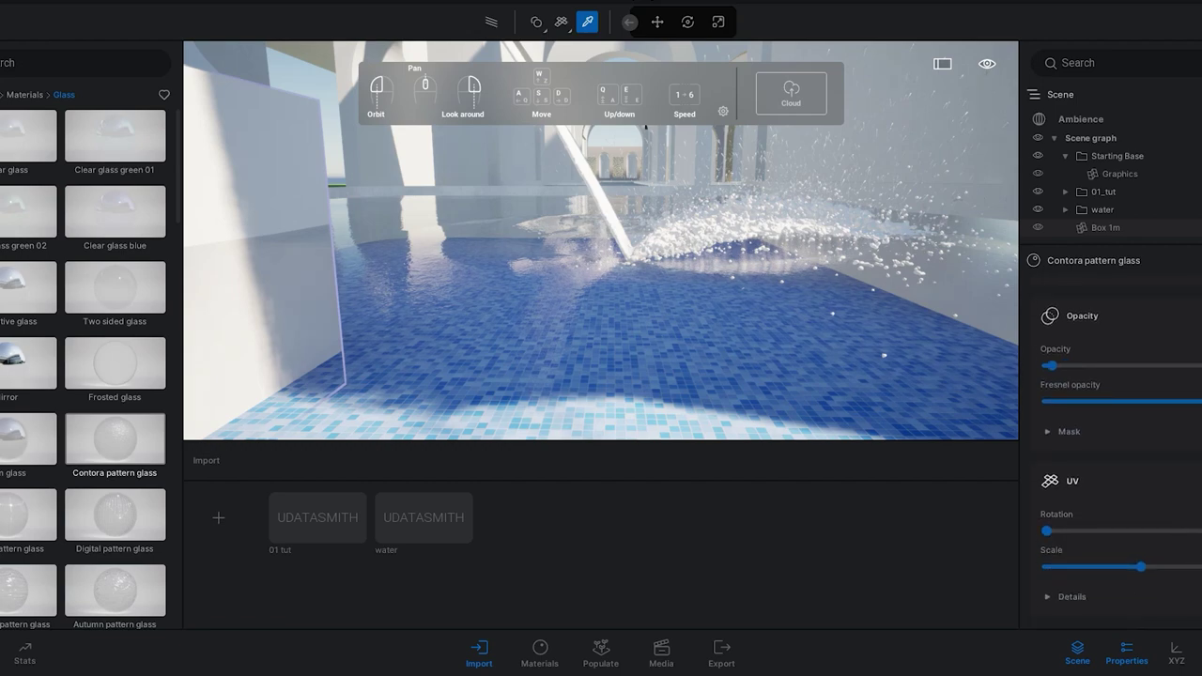
pyautogui.moveTo(1142, 567); pyautogui.dragTo(1201, 568)
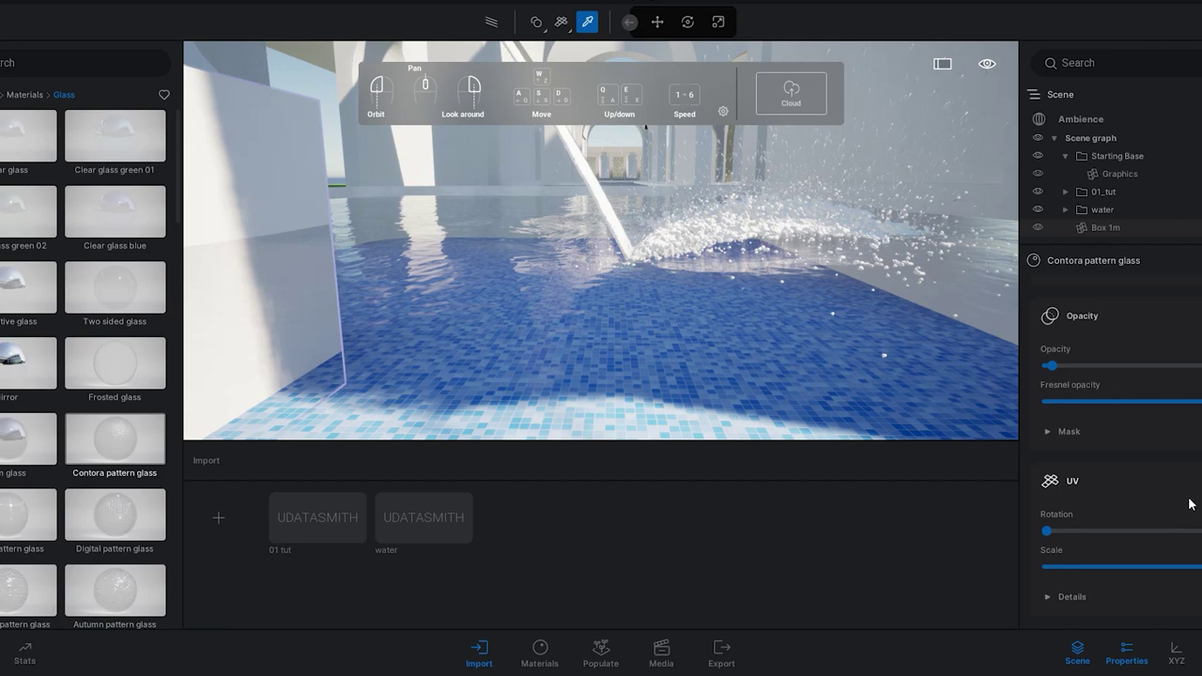
pyautogui.scroll(-1, 1186, 505)
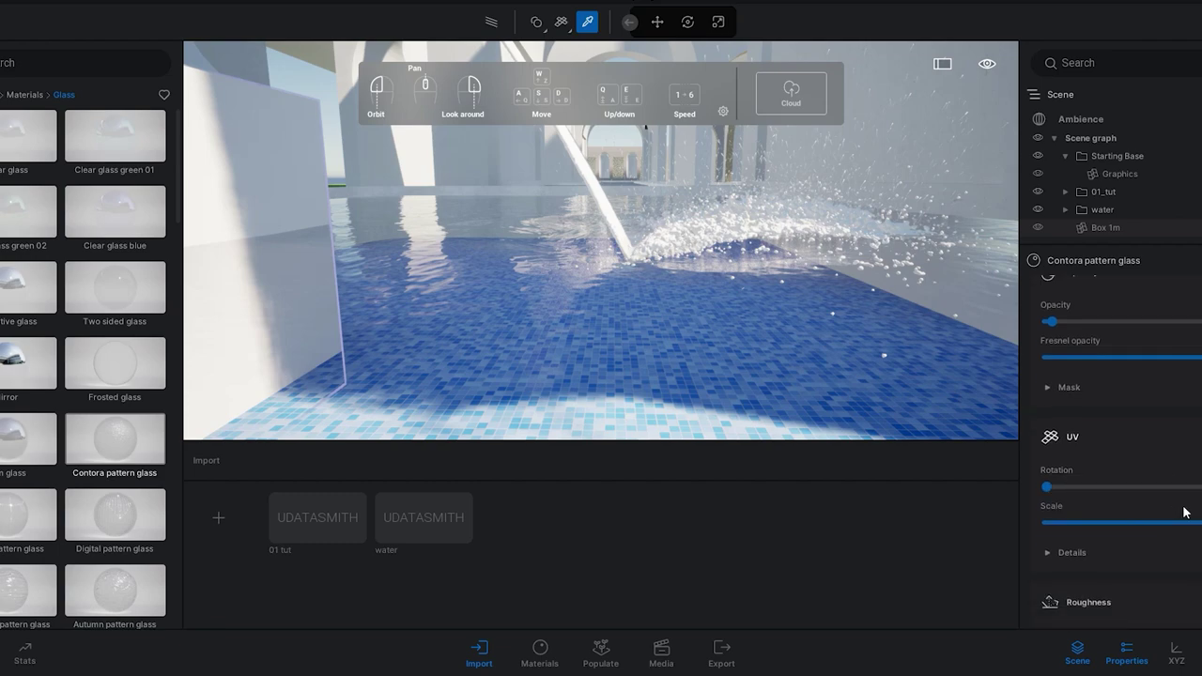
# Check the pool glass's roughness, metallic and normal settings and open its tint colour
pyautogui.scroll(-6, 1185, 512)
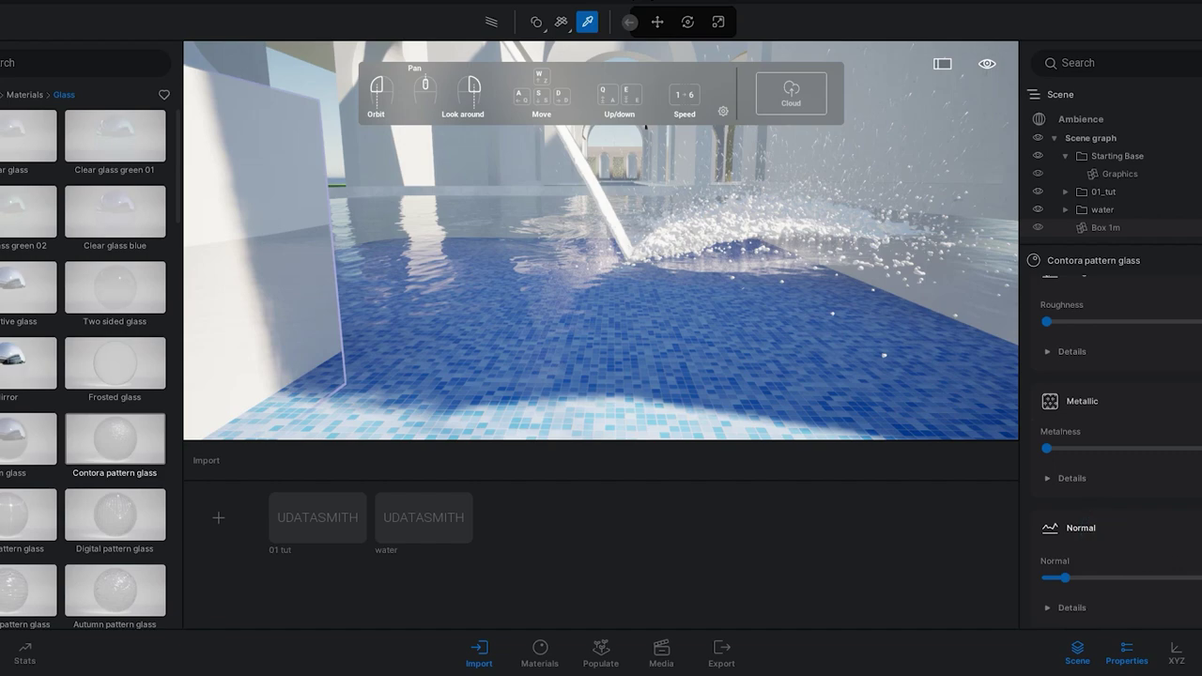
pyautogui.moveTo(873, 348); pyautogui.dragTo(815, 322, button='right')
pyautogui.scroll(6, 1158, 459)
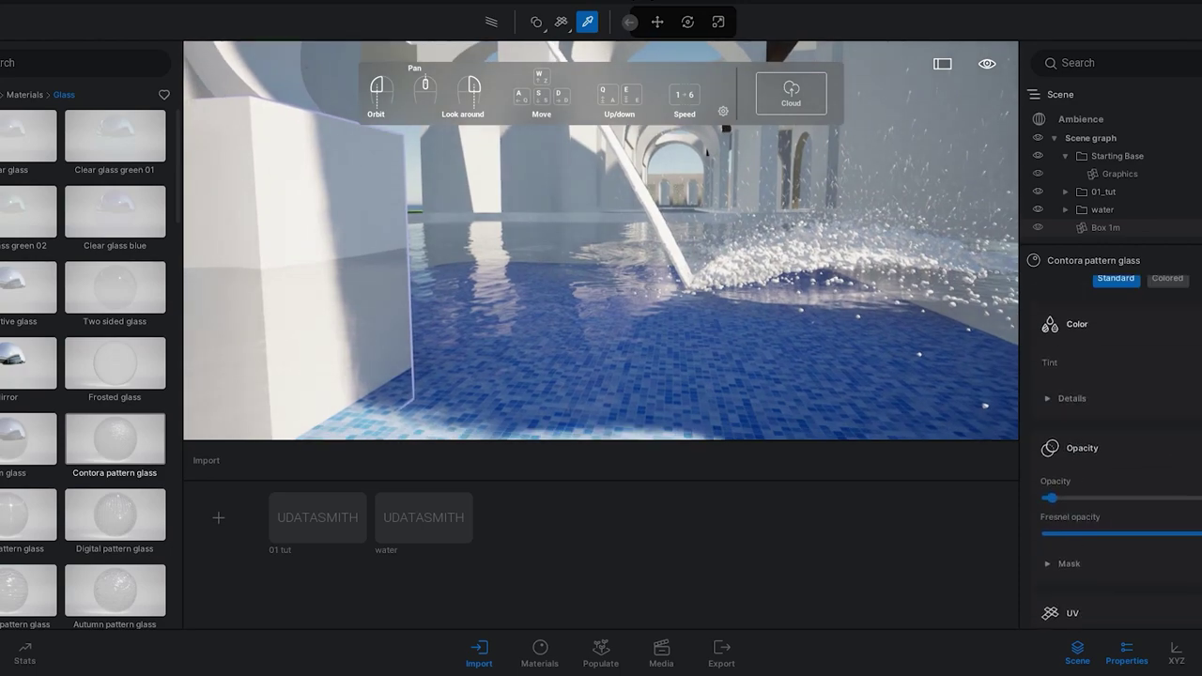
pyautogui.click(1183, 362)
pyautogui.scroll(3, 1108, 404)
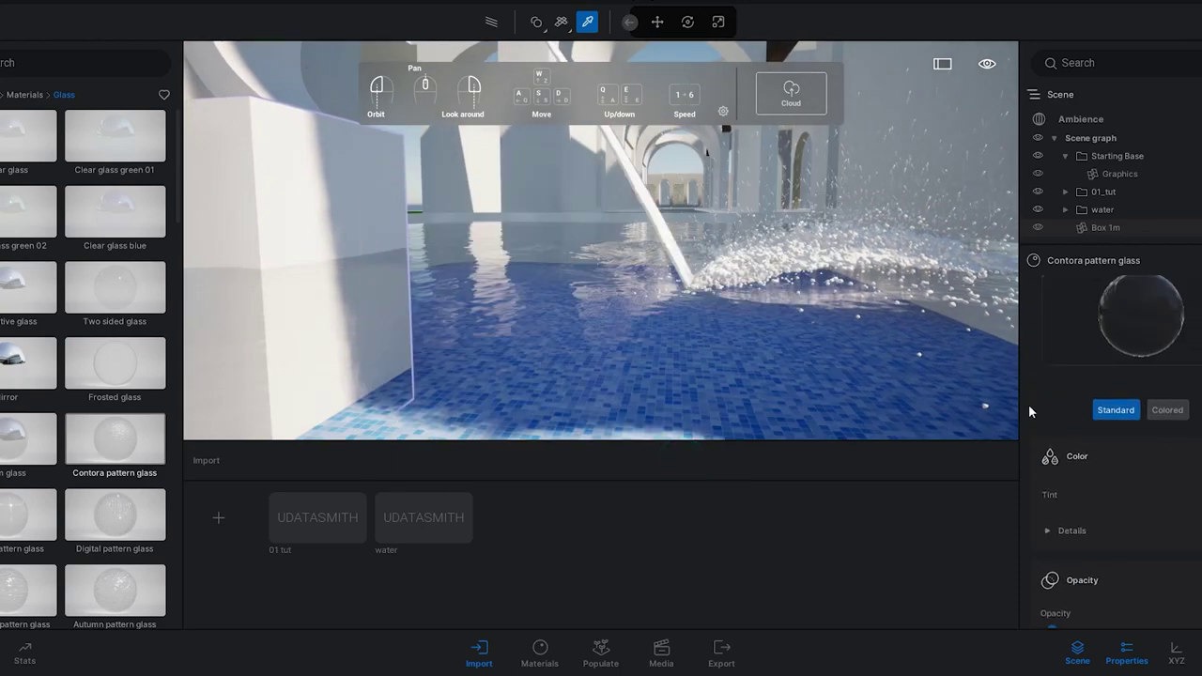
# Apply the Clear glass material to the falling stream of the waterfall
pyautogui.moveTo(727, 353); pyautogui.dragTo(721, 339, button='right')
pyautogui.scroll(4, 725, 332)
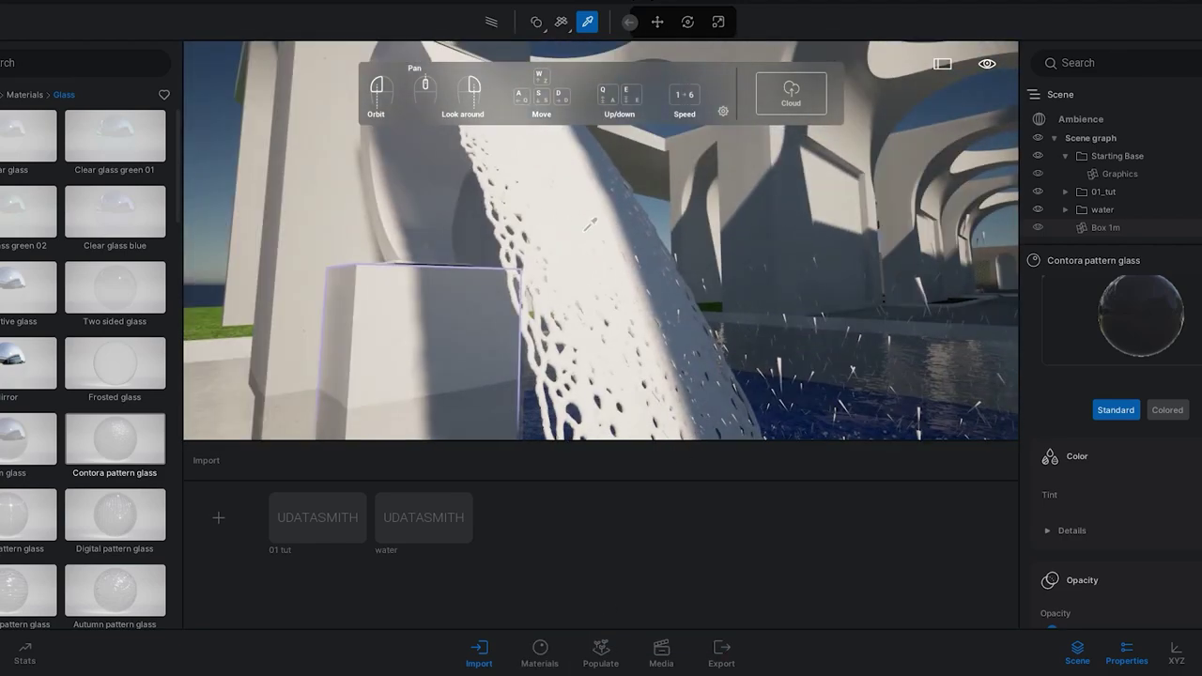
pyautogui.moveTo(26, 137); pyautogui.dragTo(523, 227)
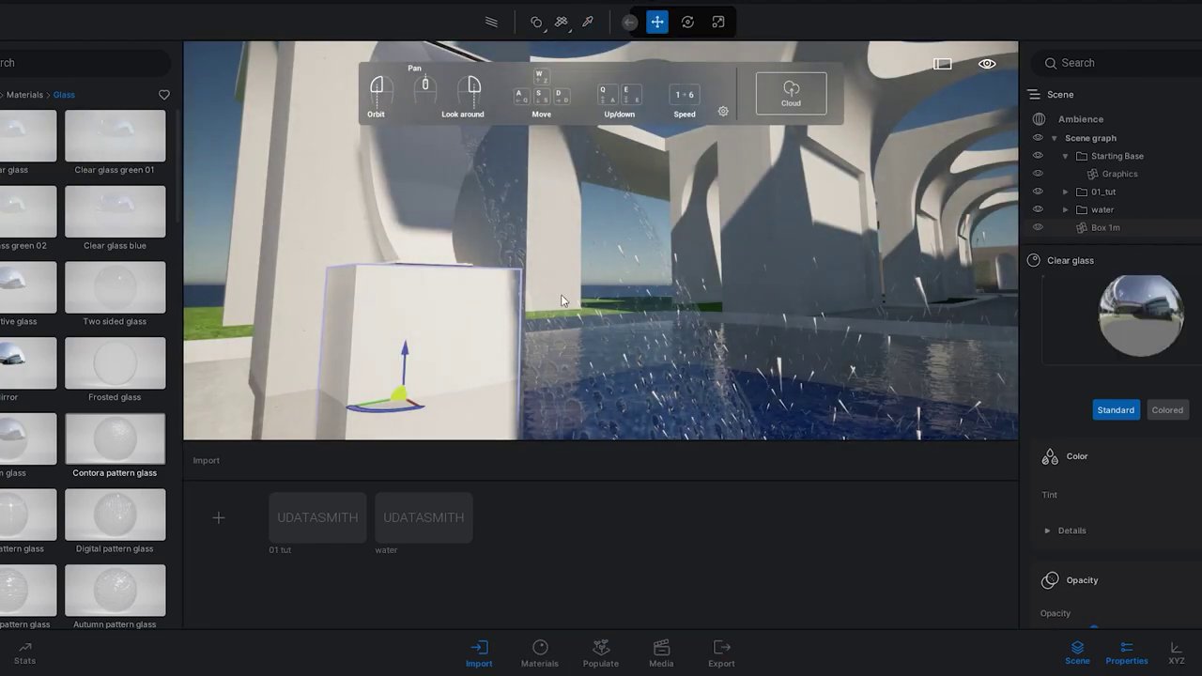
pyautogui.scroll(-1, 1145, 493)
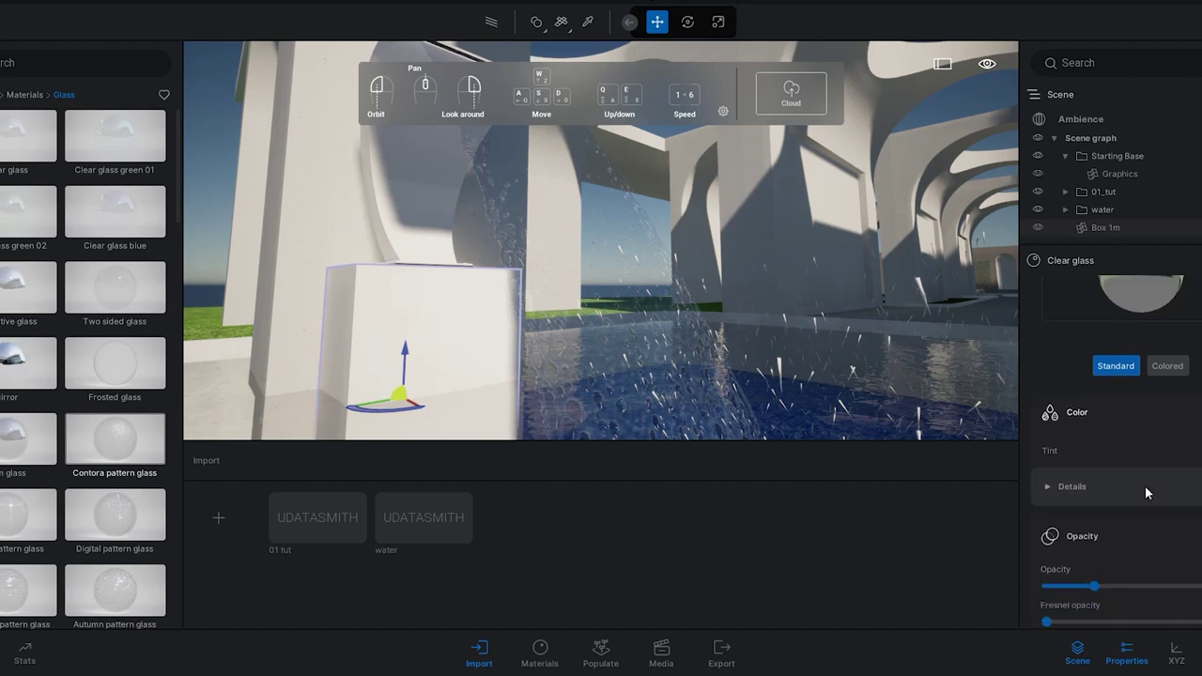
pyautogui.scroll(-1, 1145, 492)
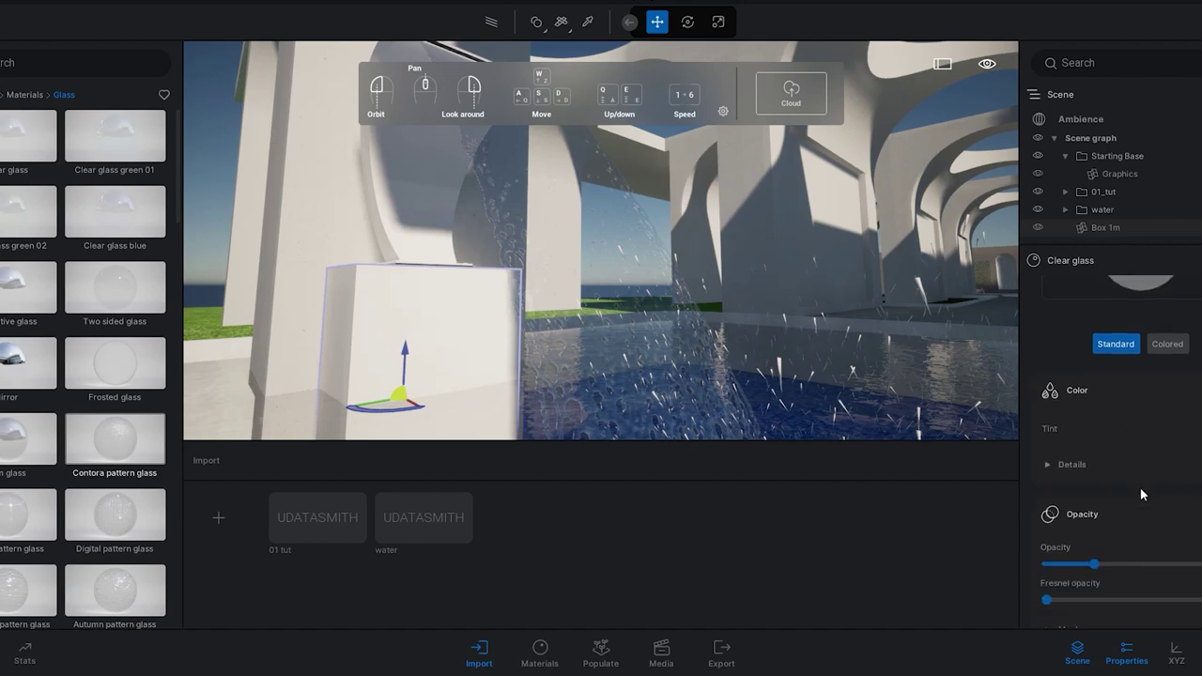
# Apply the Frosted glass material to the waterfall's splash droplets
pyautogui.moveTo(786, 376); pyautogui.dragTo(766, 367, button='right')
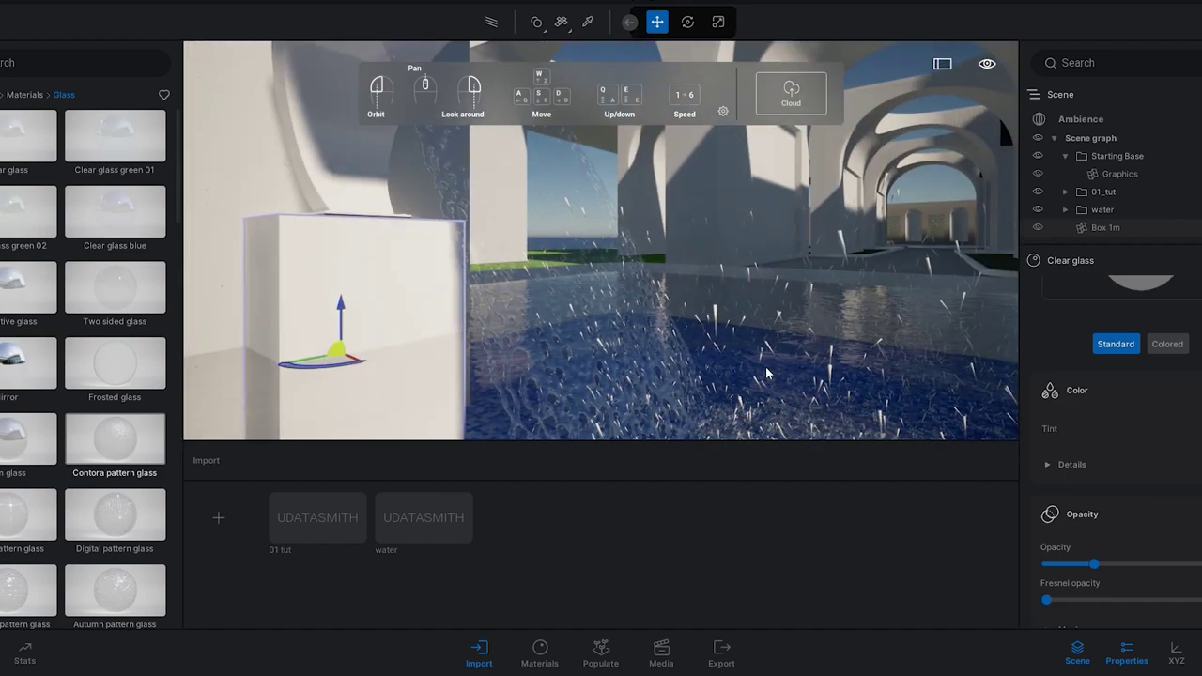
pyautogui.scroll(2, 766, 372)
pyautogui.moveTo(26, 303)
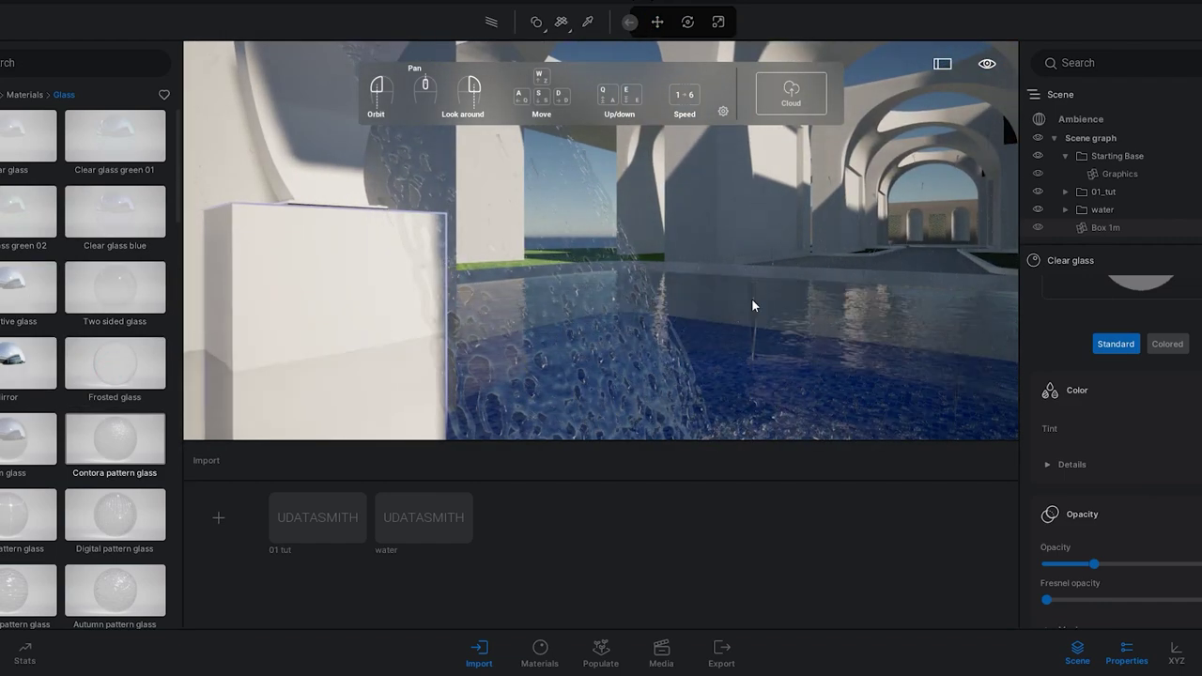
pyautogui.moveTo(752, 300); pyautogui.dragTo(684, 325, button='right')
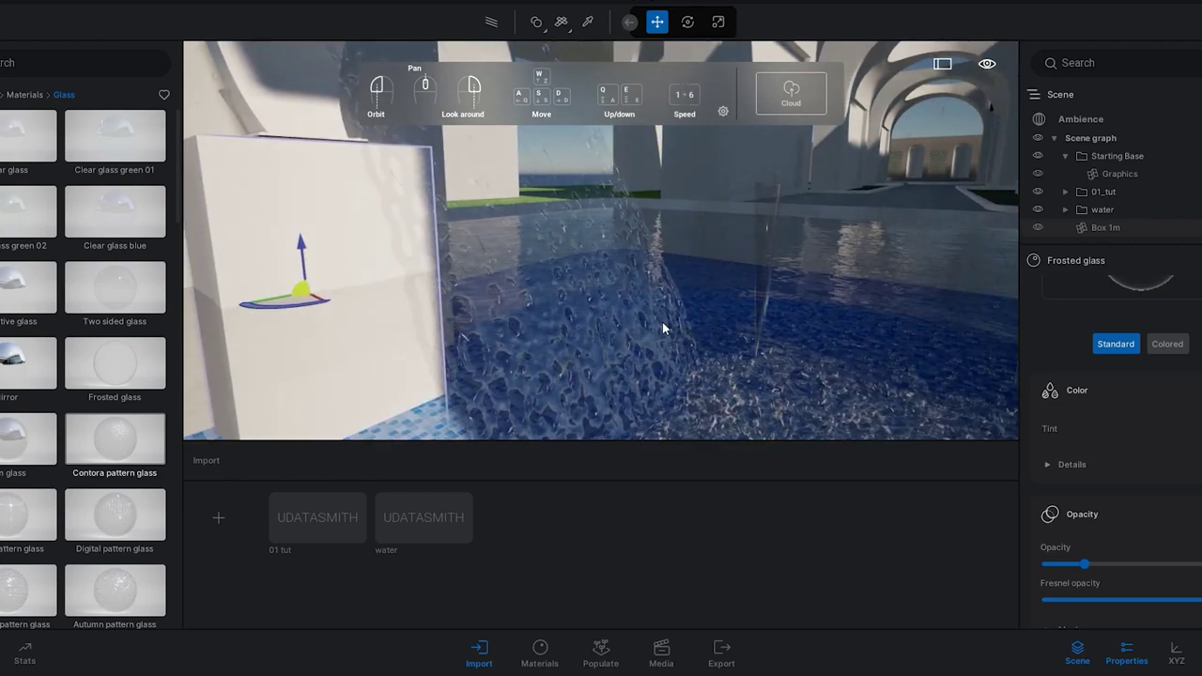
pyautogui.scroll(2, 1157, 385)
# Set the droplets' Frosted glass tint to light grey with R, G and B at 152
pyautogui.click(1200, 495)
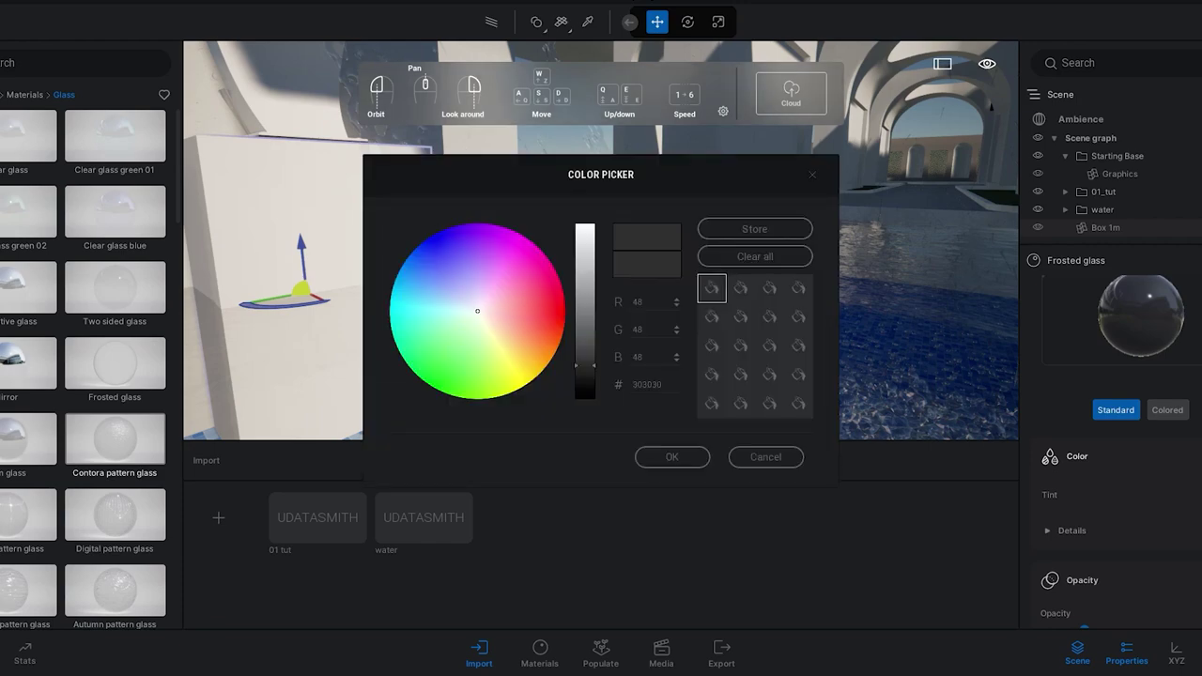
pyautogui.moveTo(688, 179); pyautogui.dragTo(898, 172)
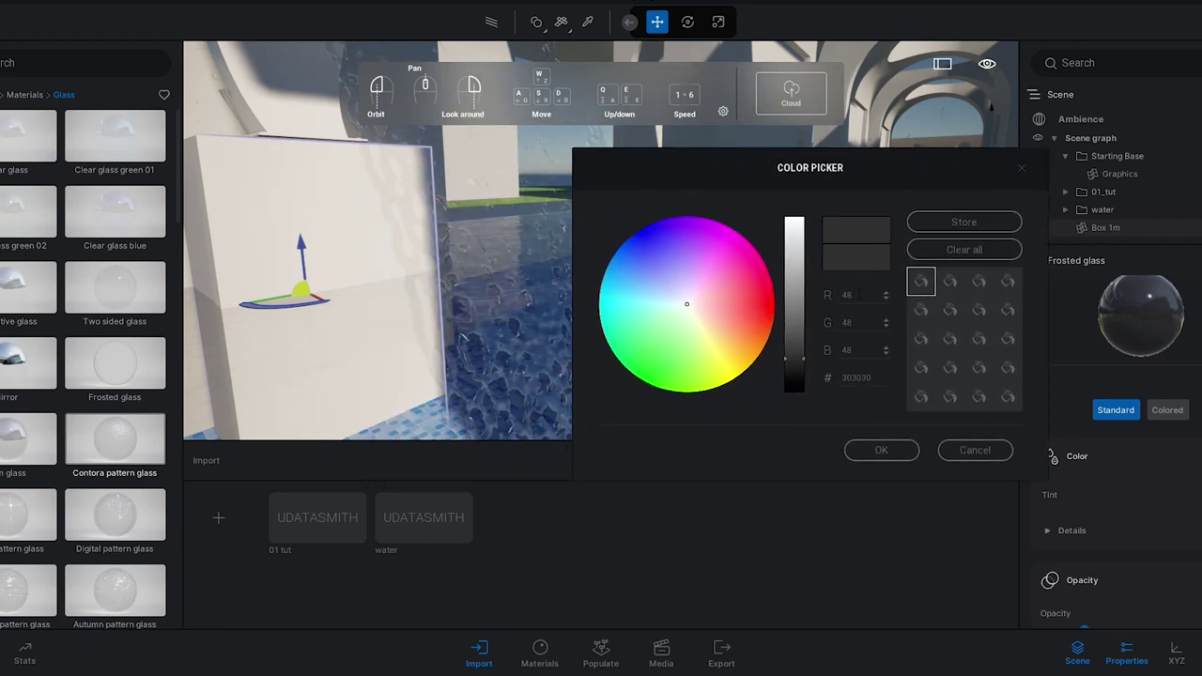
pyautogui.doubleClick(859, 295)
pyautogui.write('152')
pyautogui.press('Return')
pyautogui.doubleClick(861, 323)
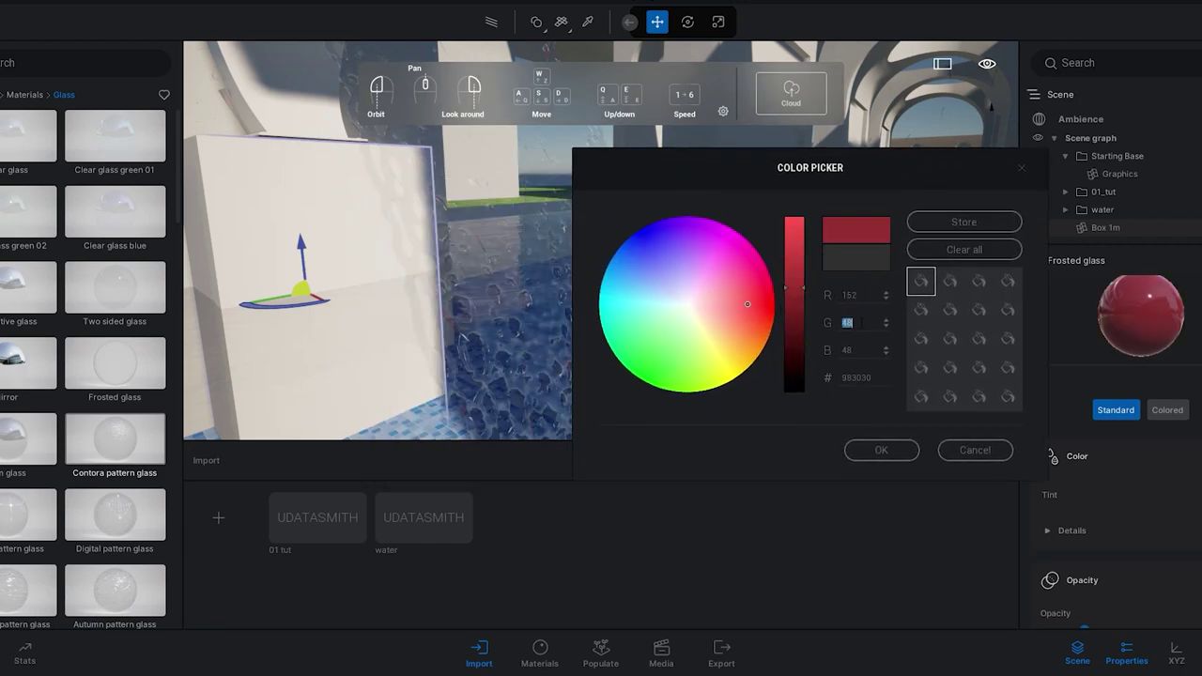
pyautogui.write('152')
pyautogui.press('Tab')
pyautogui.write('152')
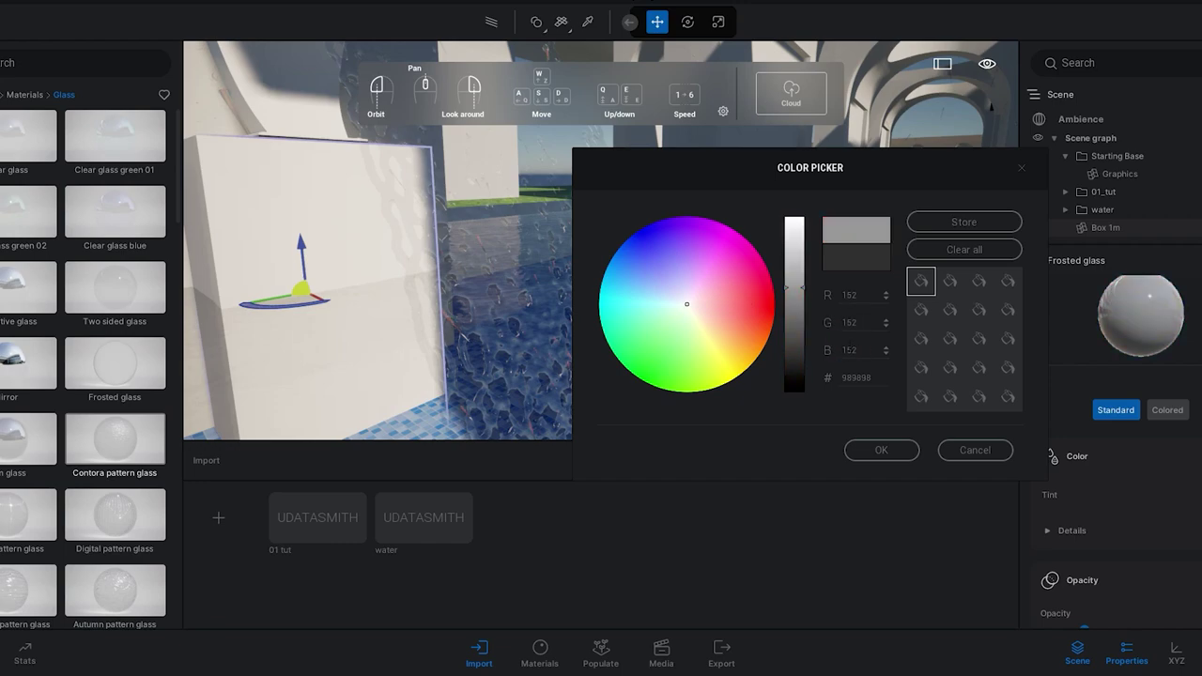
pyautogui.click(882, 450)
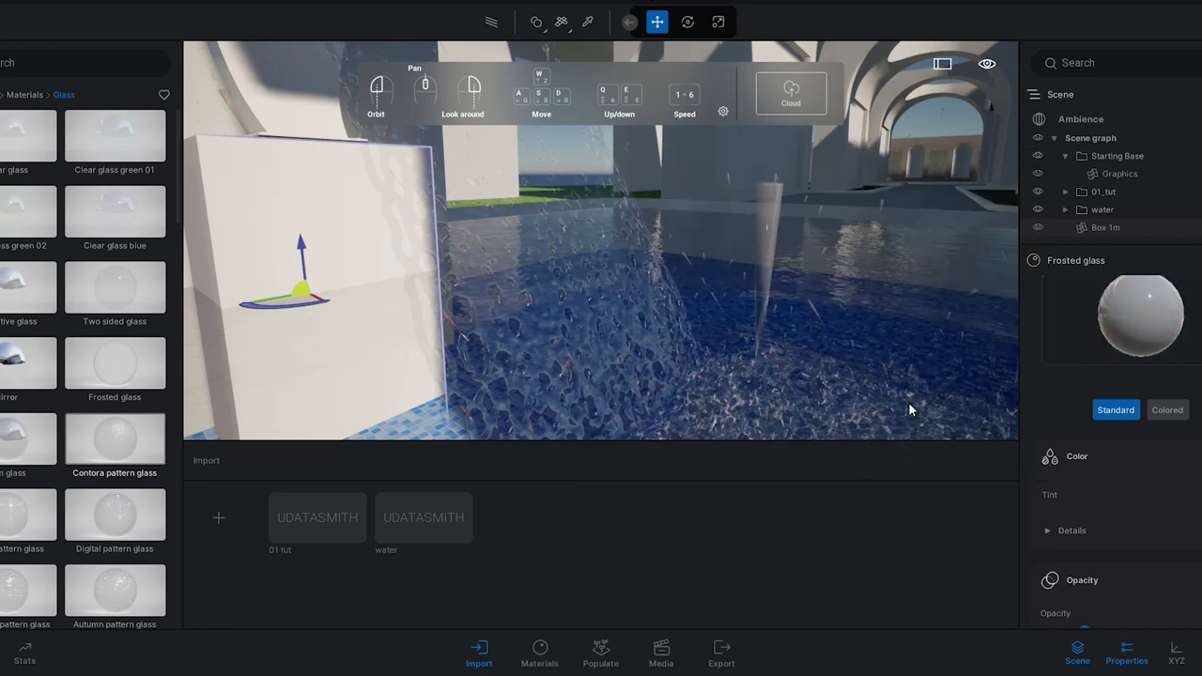
# Raise the opacity of the droplets' Frosted glass well above its default
pyautogui.scroll(-2, 1108, 441)
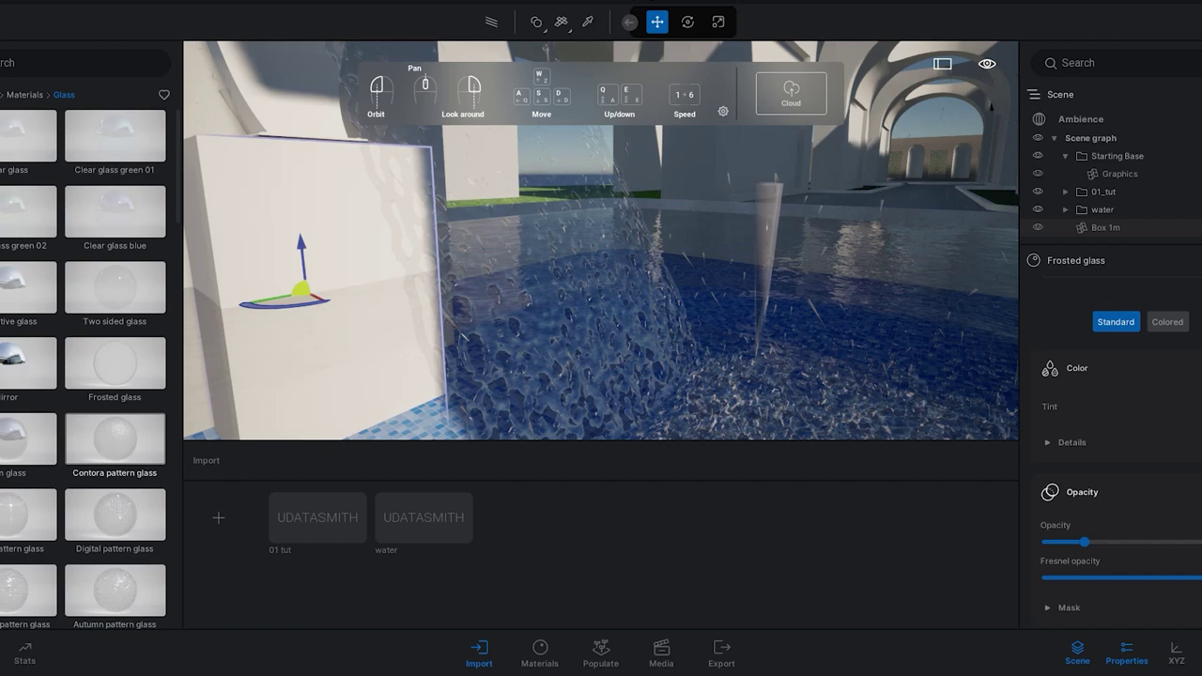
pyautogui.moveTo(1084, 542); pyautogui.dragTo(1189, 542)
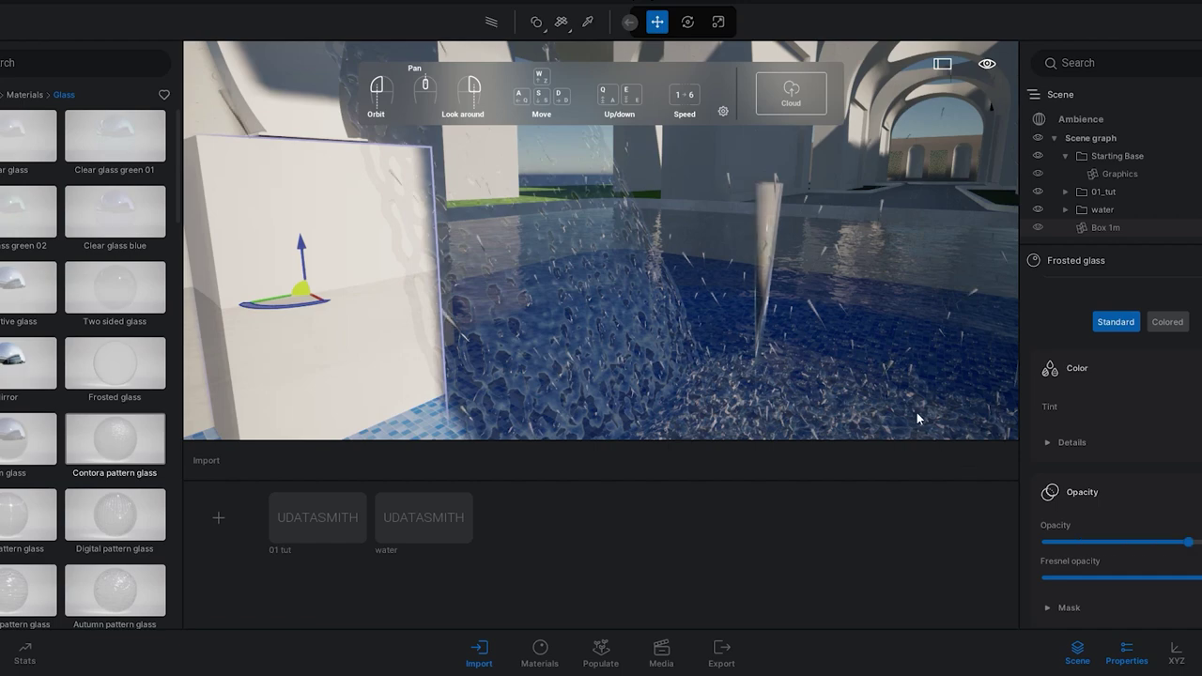
pyautogui.press('s')
pyautogui.moveTo(899, 406); pyautogui.dragTo(868, 362, button='right')
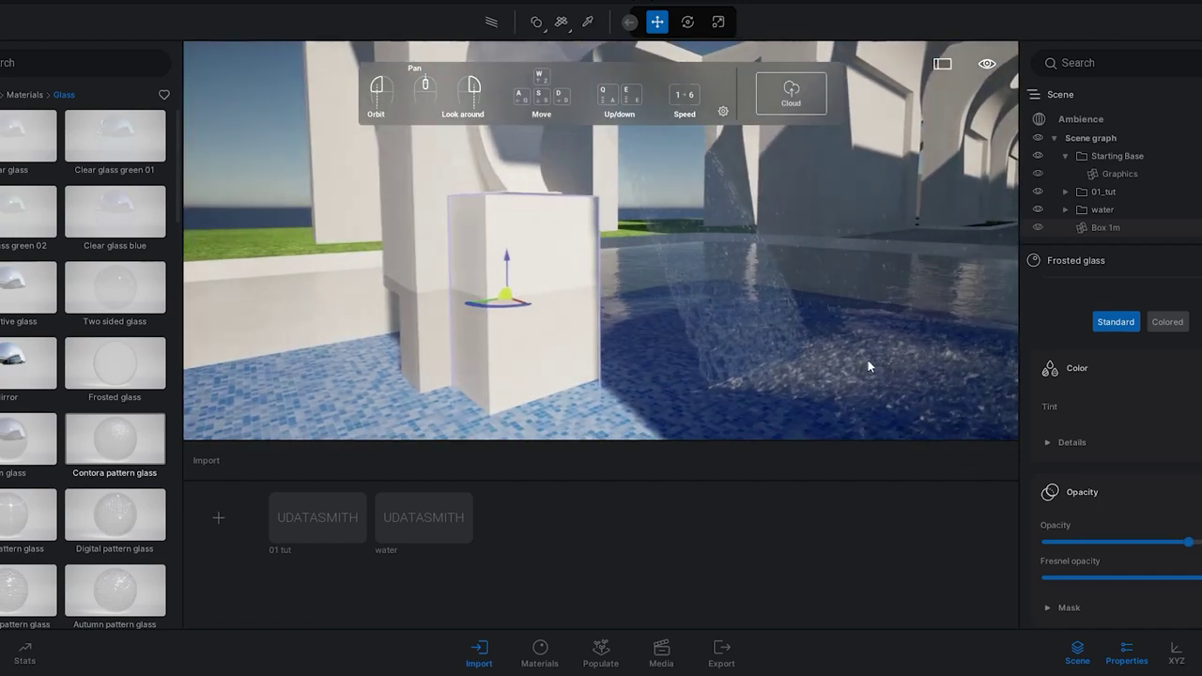
# Open Image1, move its camera slightly forward and sideways, and update the saved view
pyautogui.click(661, 650)
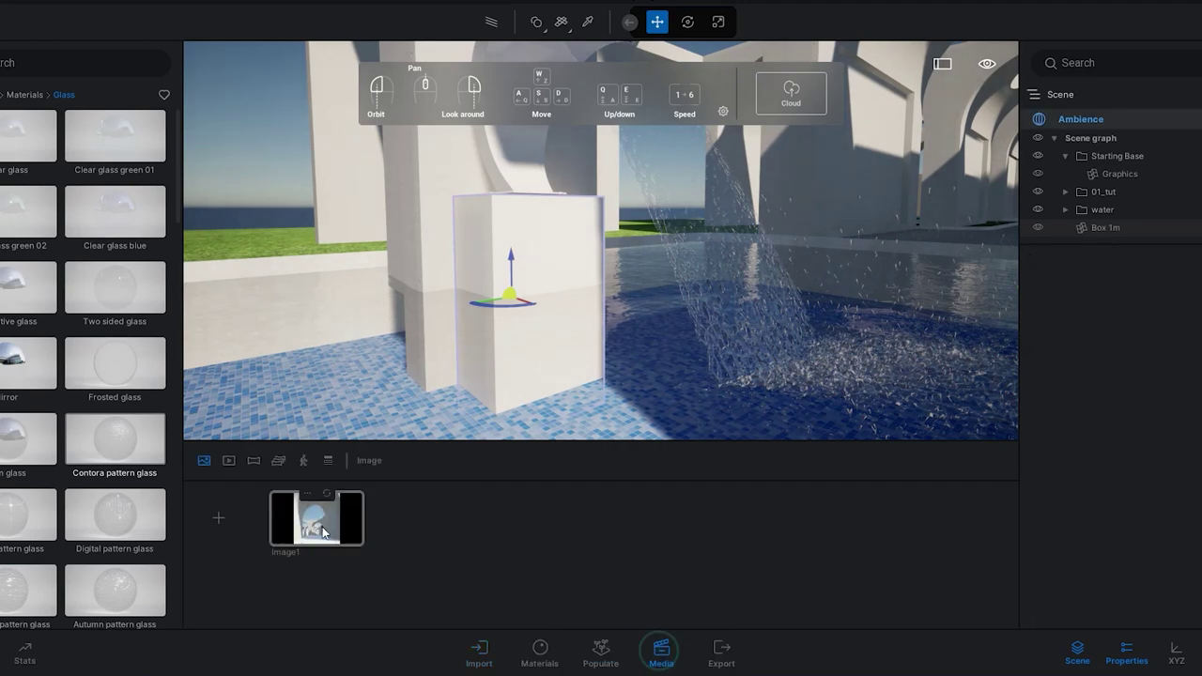
pyautogui.press('a')
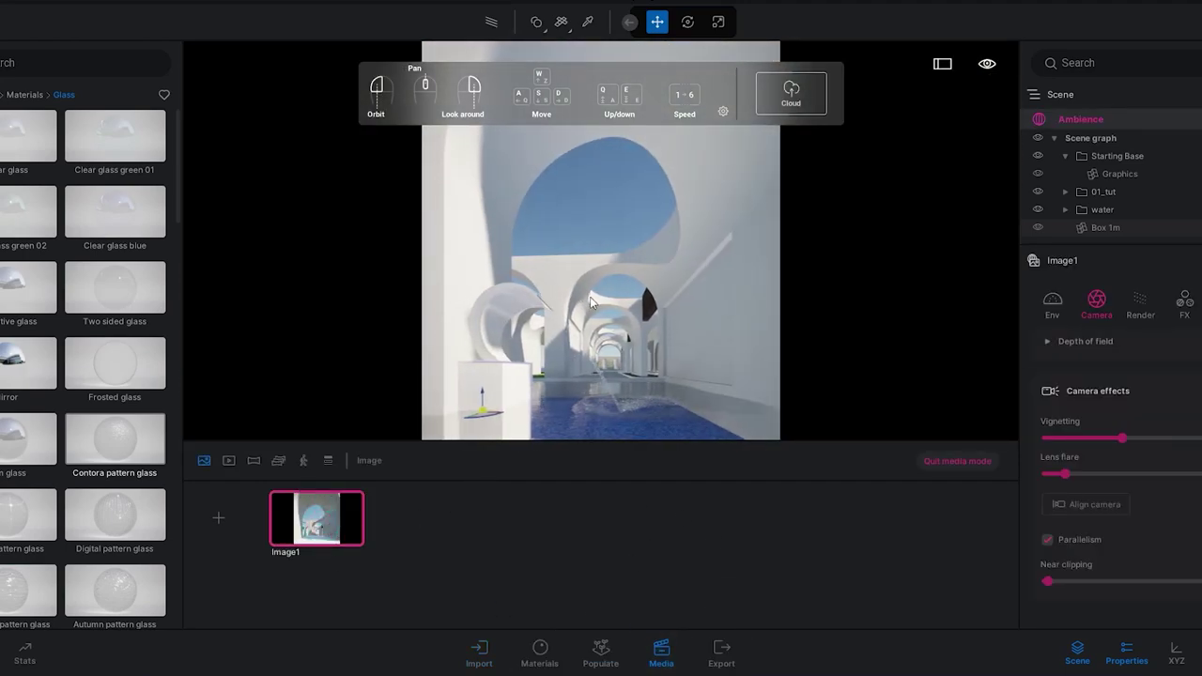
pyautogui.press('w')
pyautogui.click(324, 493)
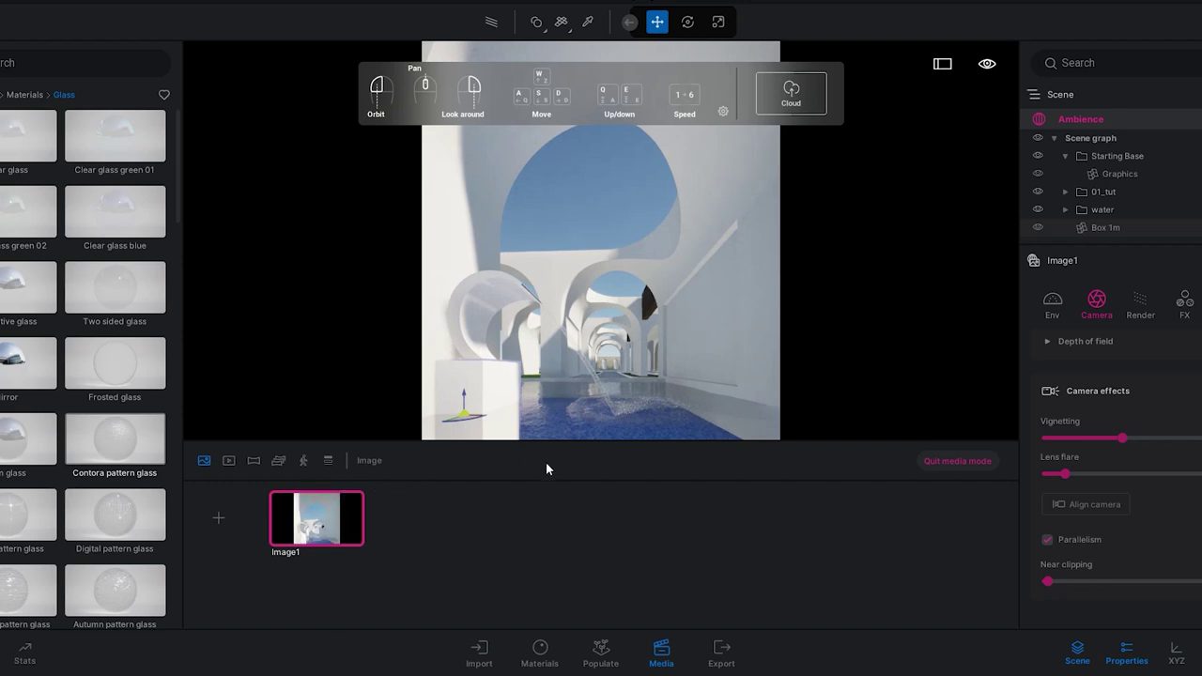
# Switch Image1's renderer to Path Tracer with High quality
pyautogui.click(1143, 308)
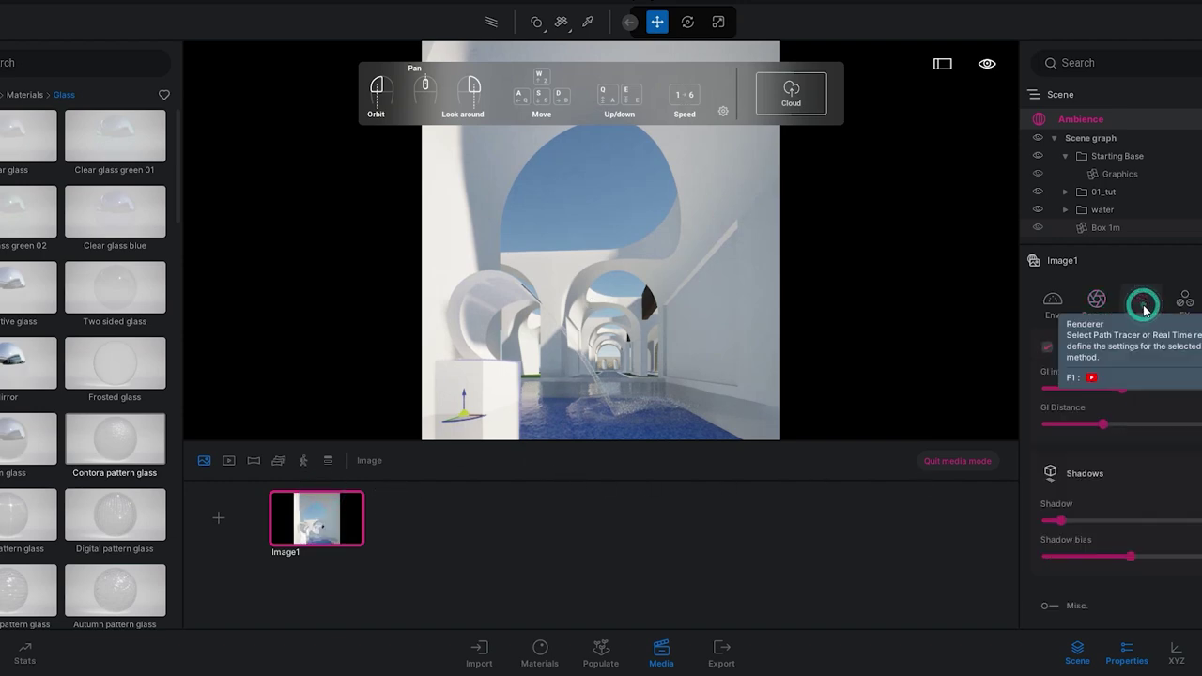
pyautogui.scroll(2, 1193, 376)
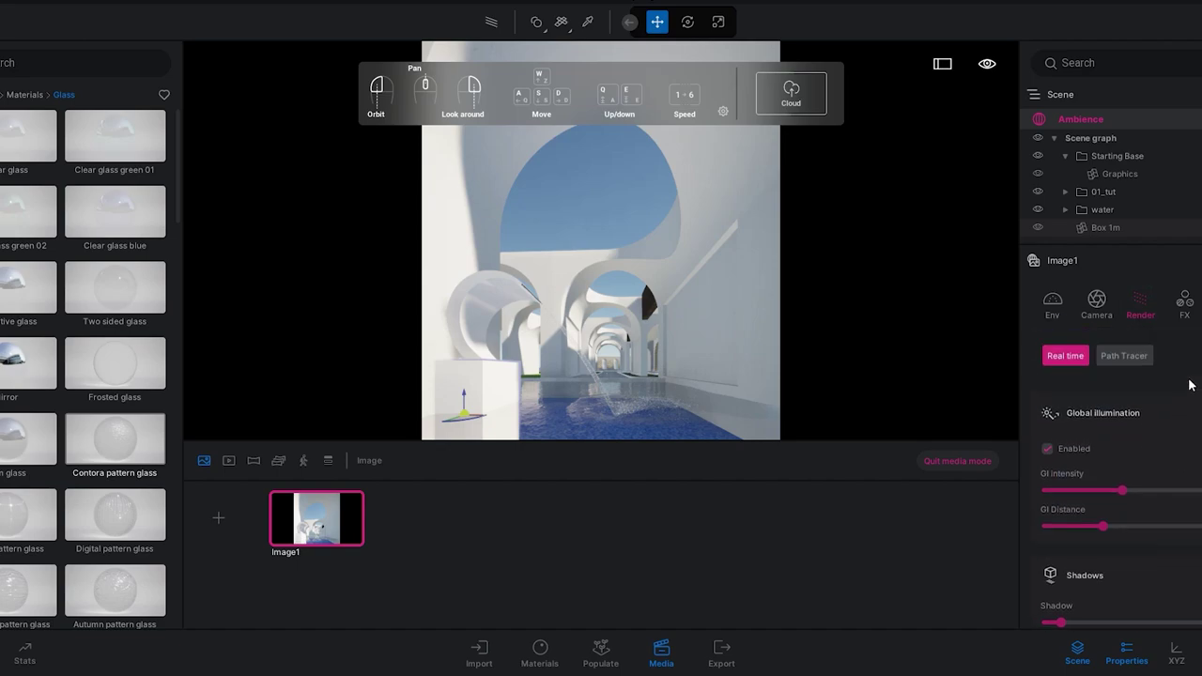
pyautogui.click(1136, 358)
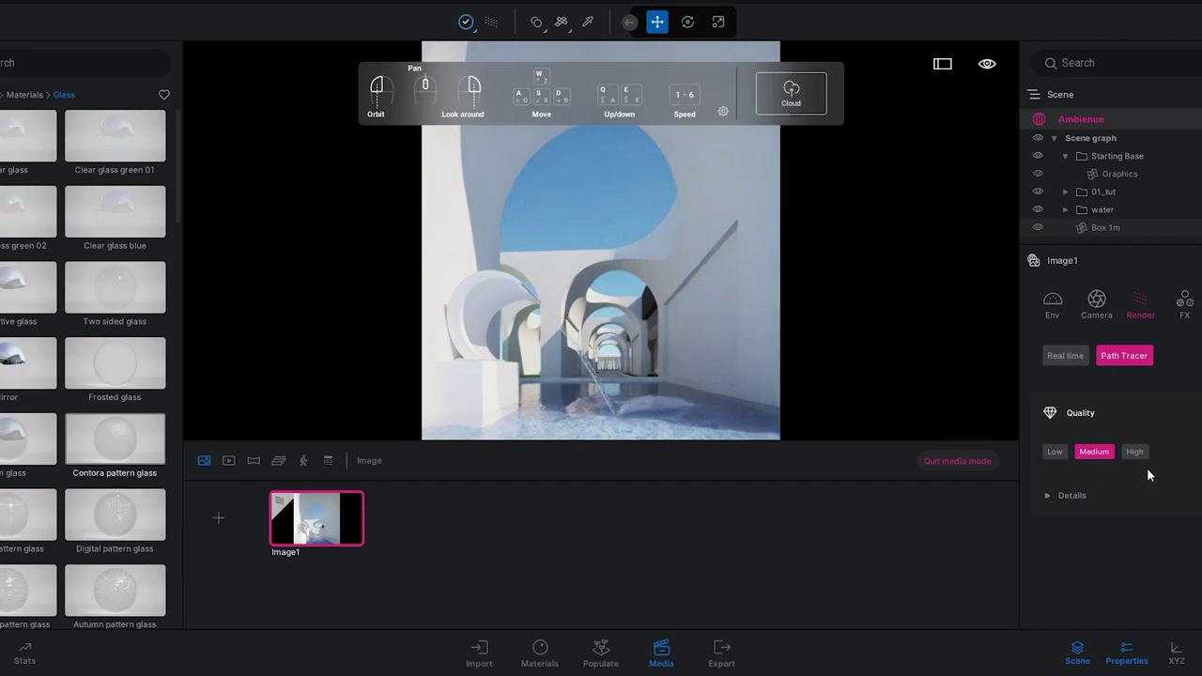
pyautogui.click(1136, 453)
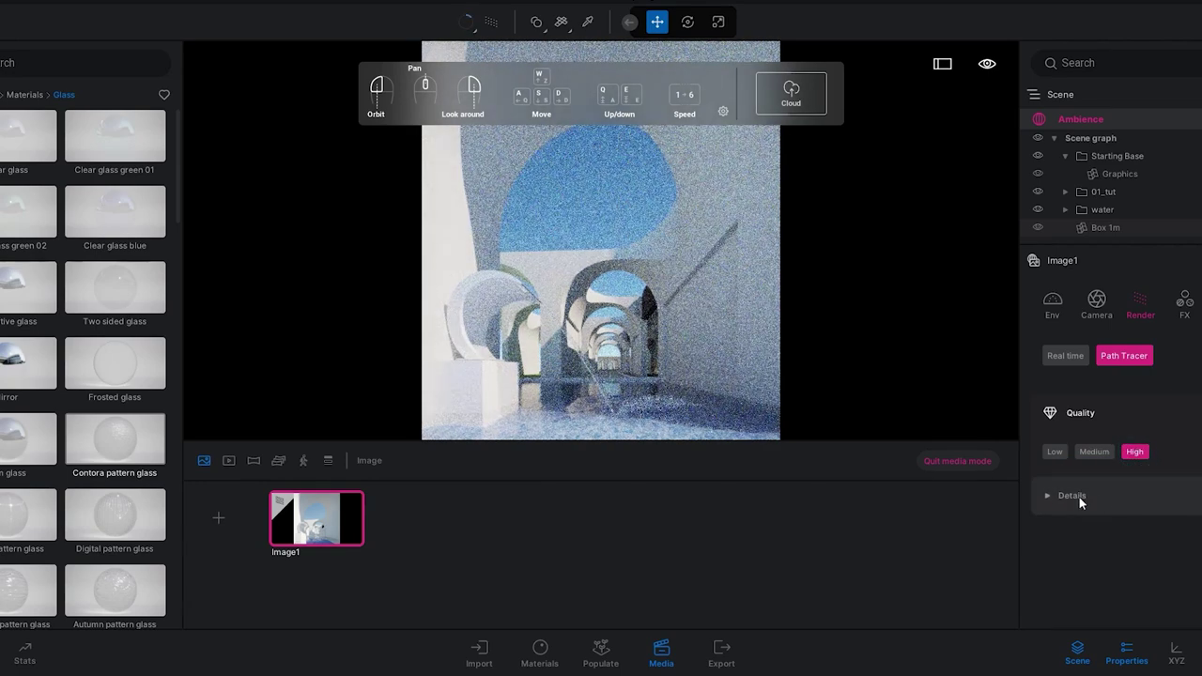
# Raise the path tracer's samples per pixel and lower its aliasing filtering to the minimum
pyautogui.click(1077, 496)
pyautogui.moveTo(1076, 528)
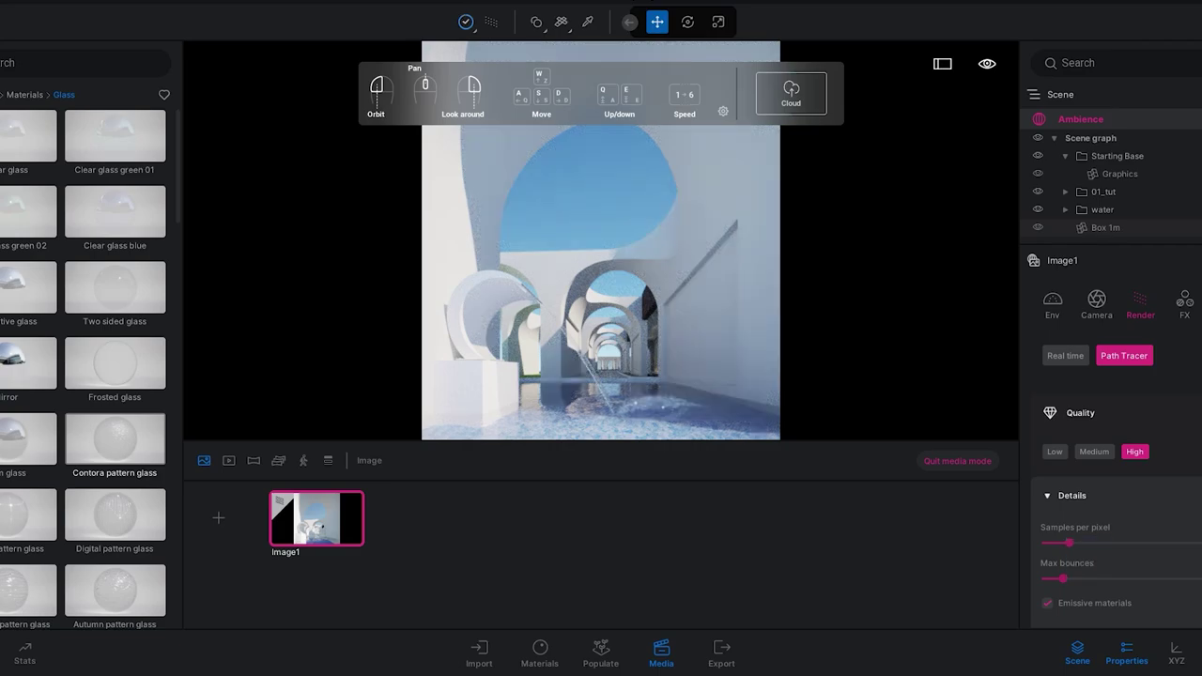
pyautogui.moveTo(1069, 543); pyautogui.dragTo(1138, 542)
pyautogui.moveTo(1082, 564)
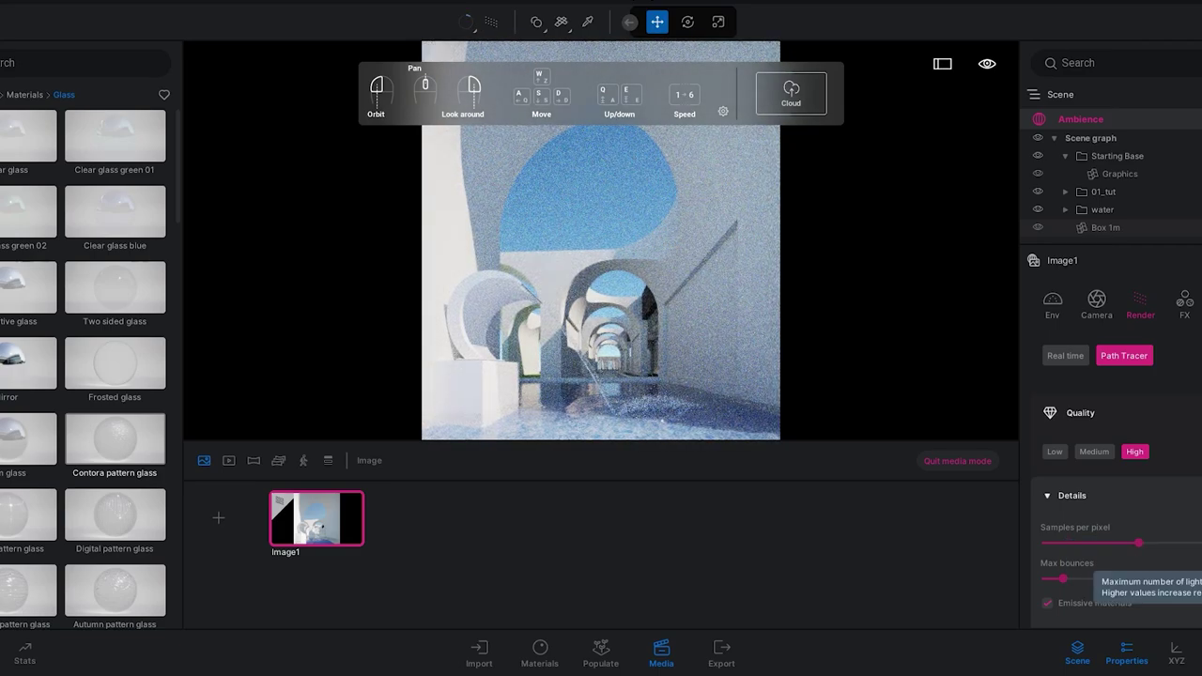
pyautogui.scroll(-3, 1201, 560)
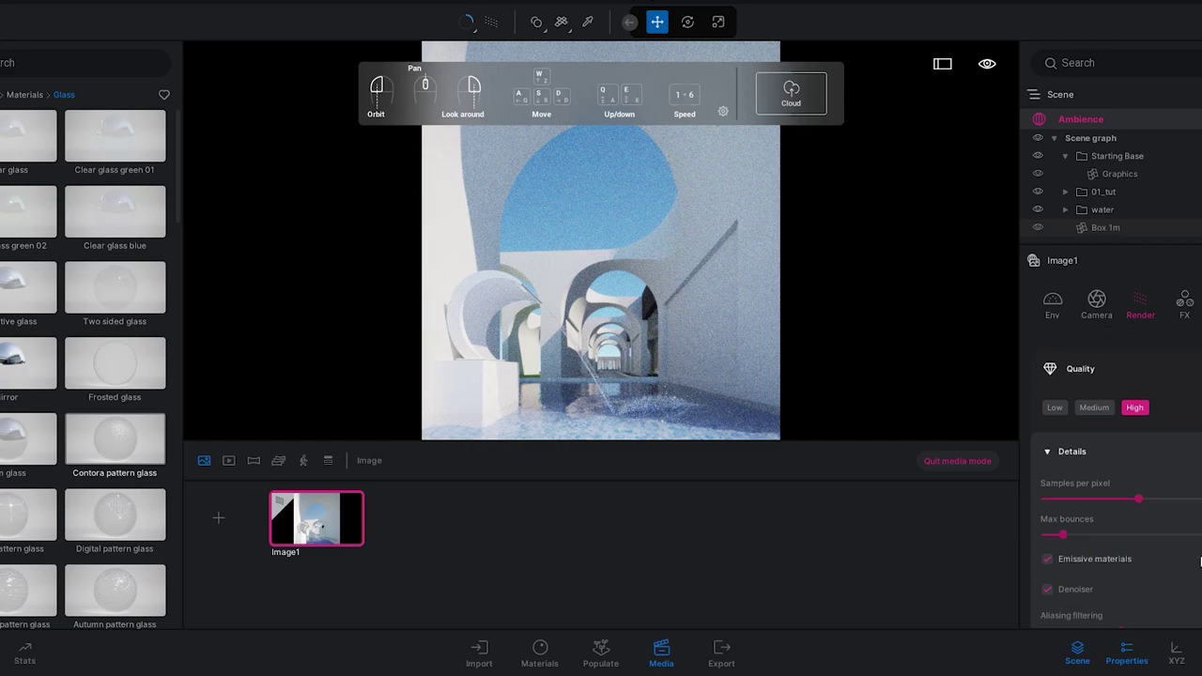
pyautogui.moveTo(1121, 564); pyautogui.dragTo(1046, 564)
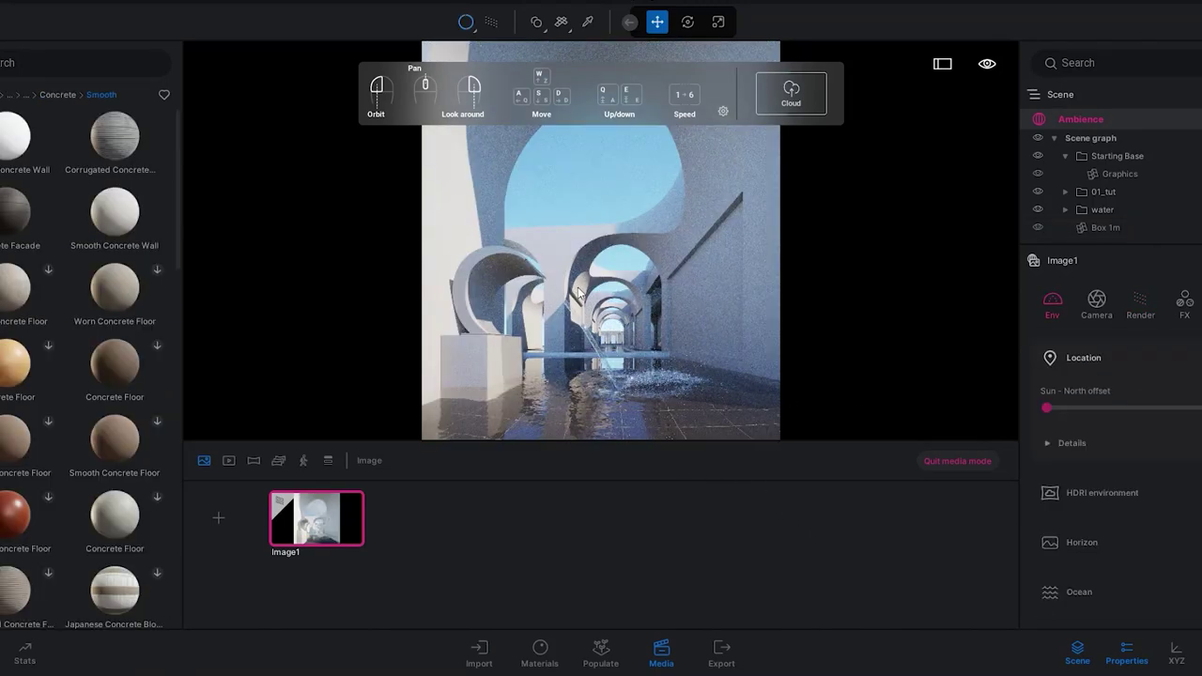
# Apply the Stoneware tiles 5 material to the pool floor and preview it in Image1
pyautogui.click(969, 463)
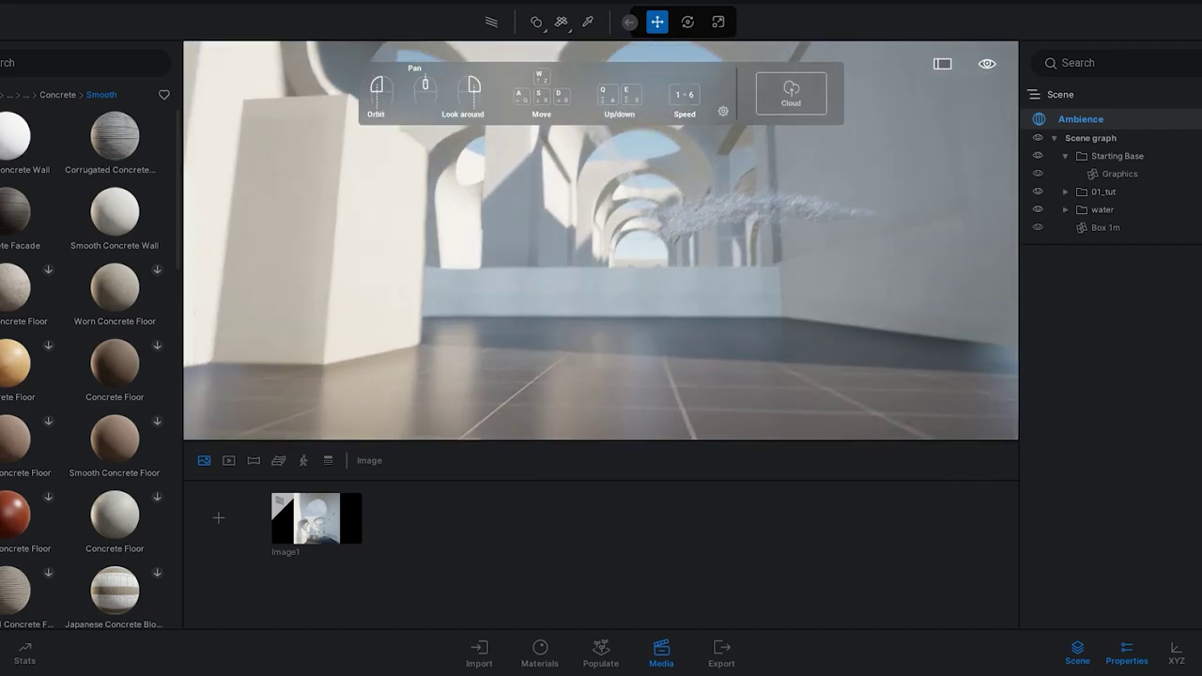
pyautogui.click(2, 95)
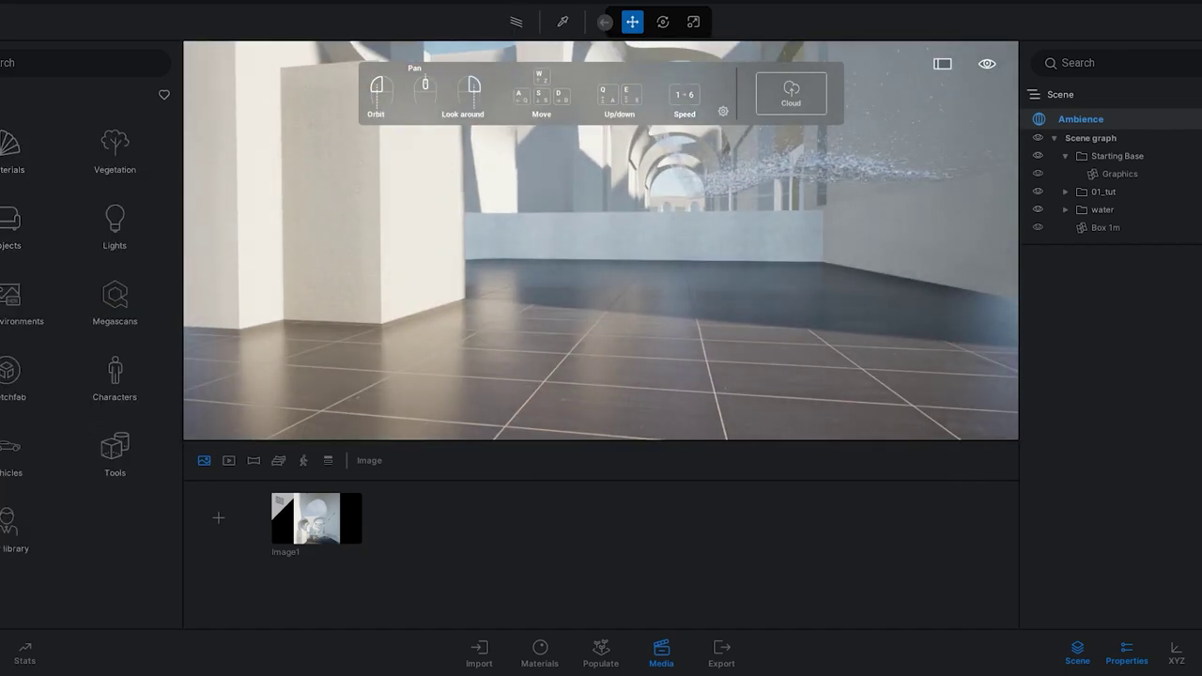
pyautogui.click(14, 155)
pyautogui.scroll(-1, 103, 442)
pyautogui.click(114, 556)
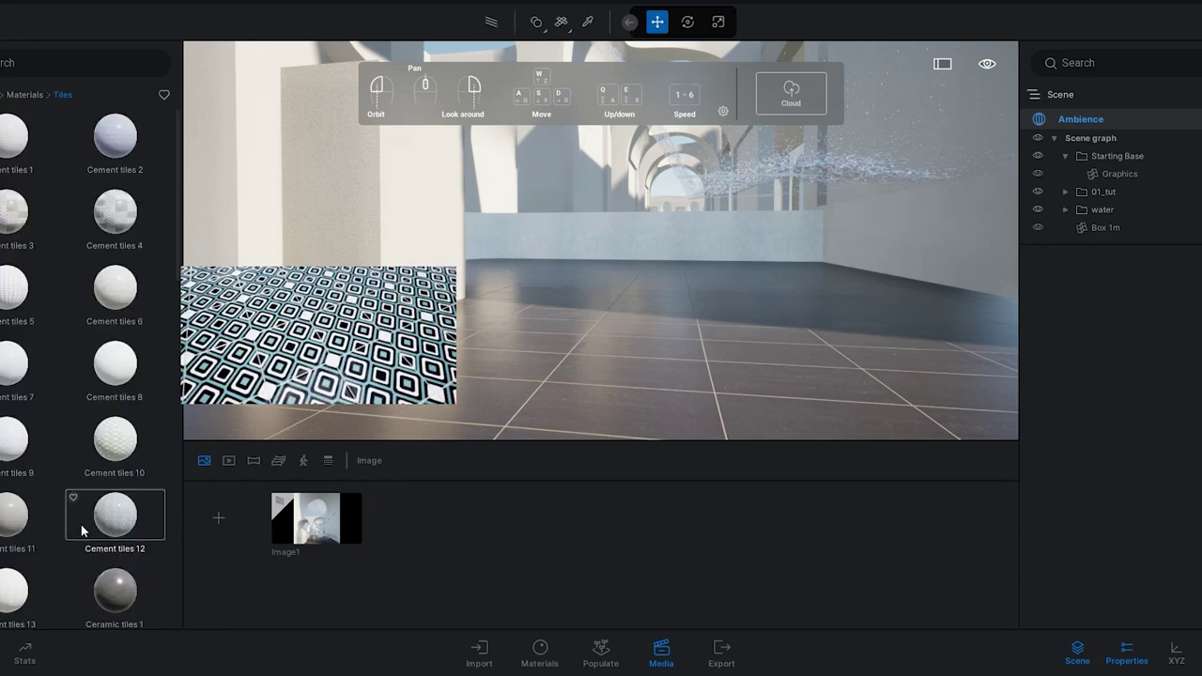
pyautogui.scroll(-5, 63, 421)
pyautogui.scroll(-10, 63, 421)
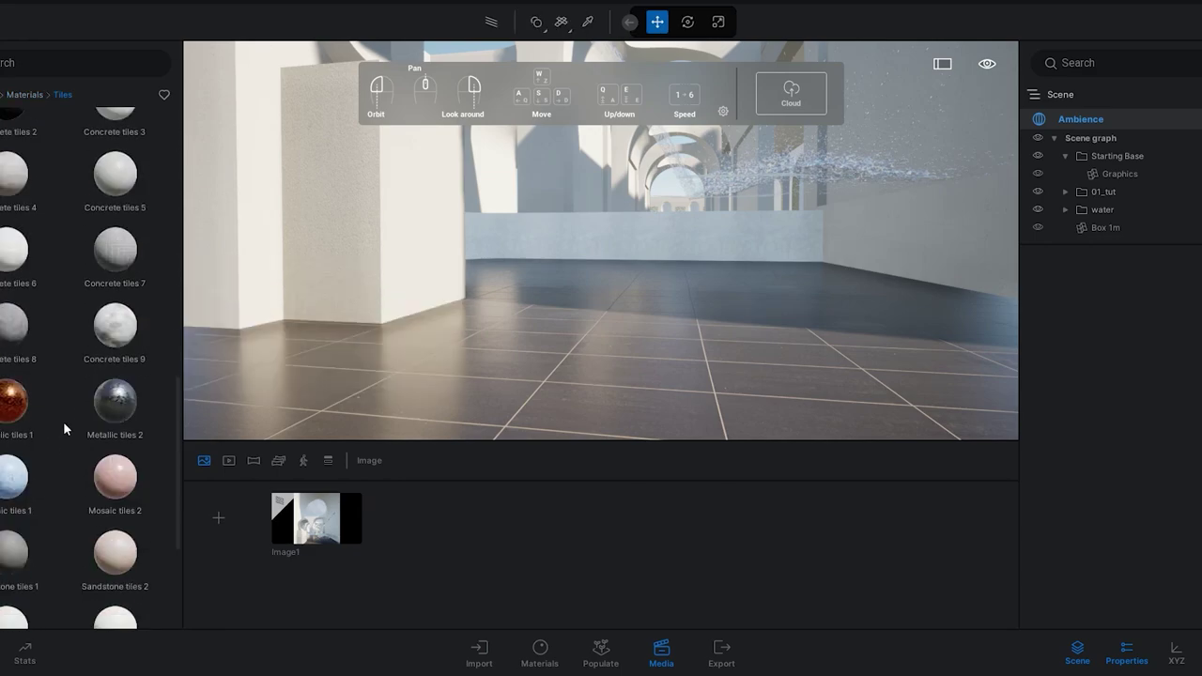
pyautogui.moveTo(14, 542); pyautogui.dragTo(376, 404)
pyautogui.click(317, 518)
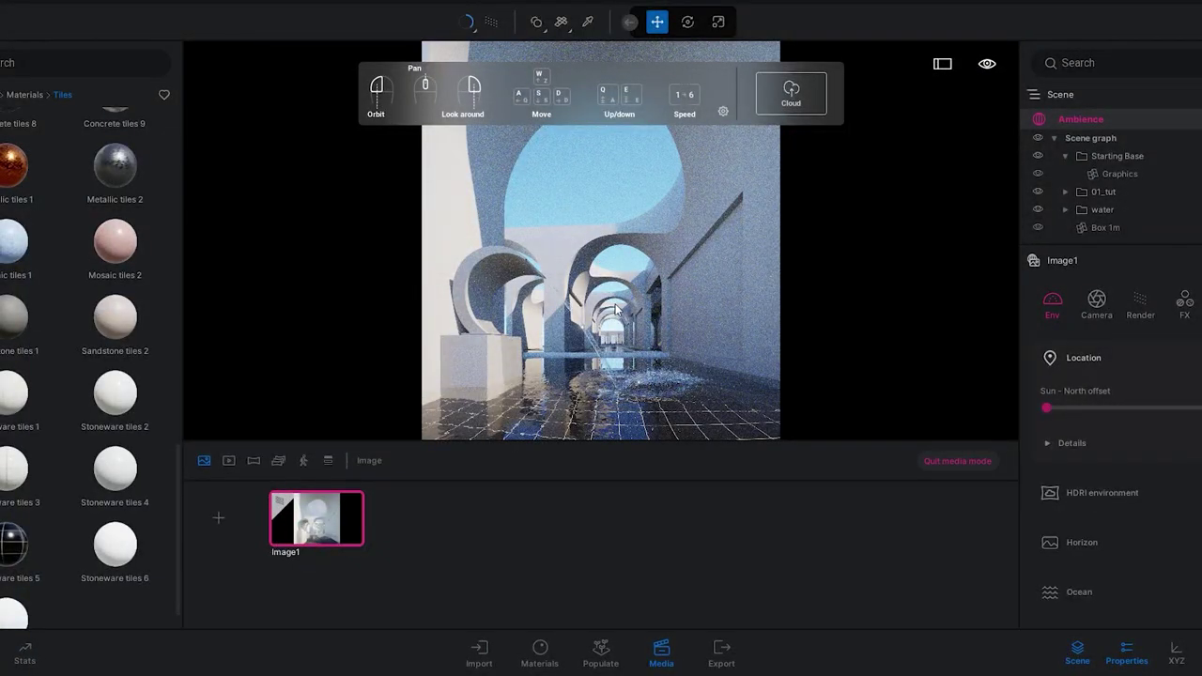
# Apply the Megascans smooth Painted Concrete Wall surface to the pedestal and surrounding walls
pyautogui.click(972, 462)
pyautogui.click(0, 95)
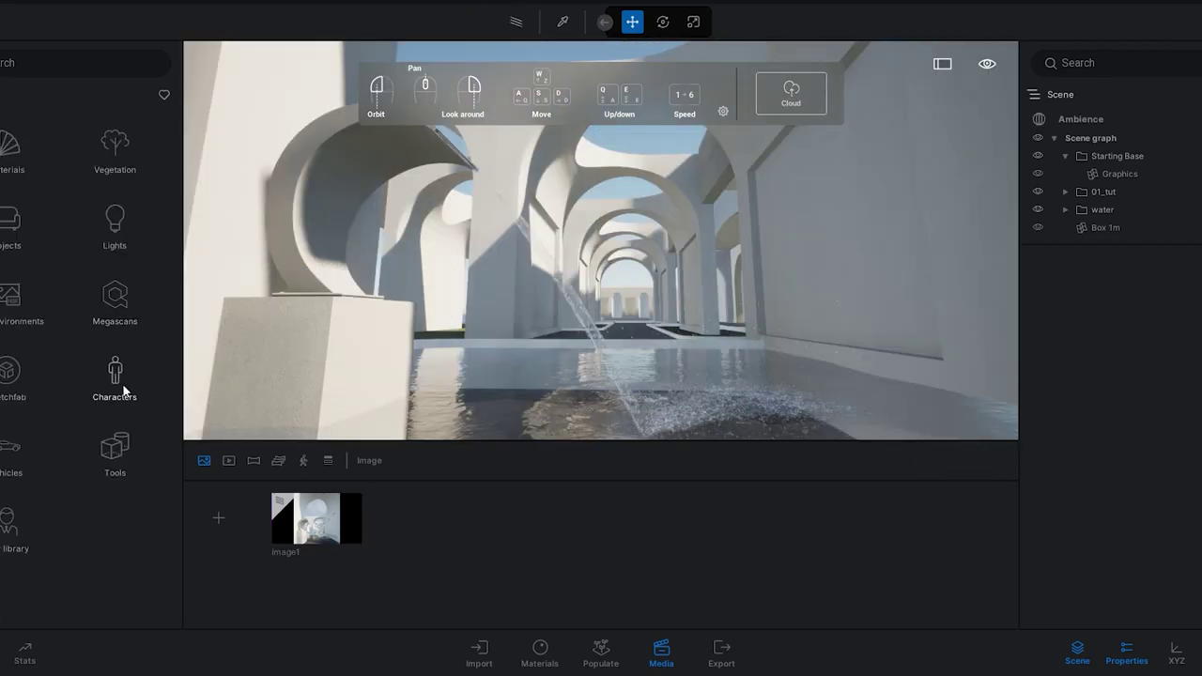
pyautogui.click(111, 308)
pyautogui.click(13, 224)
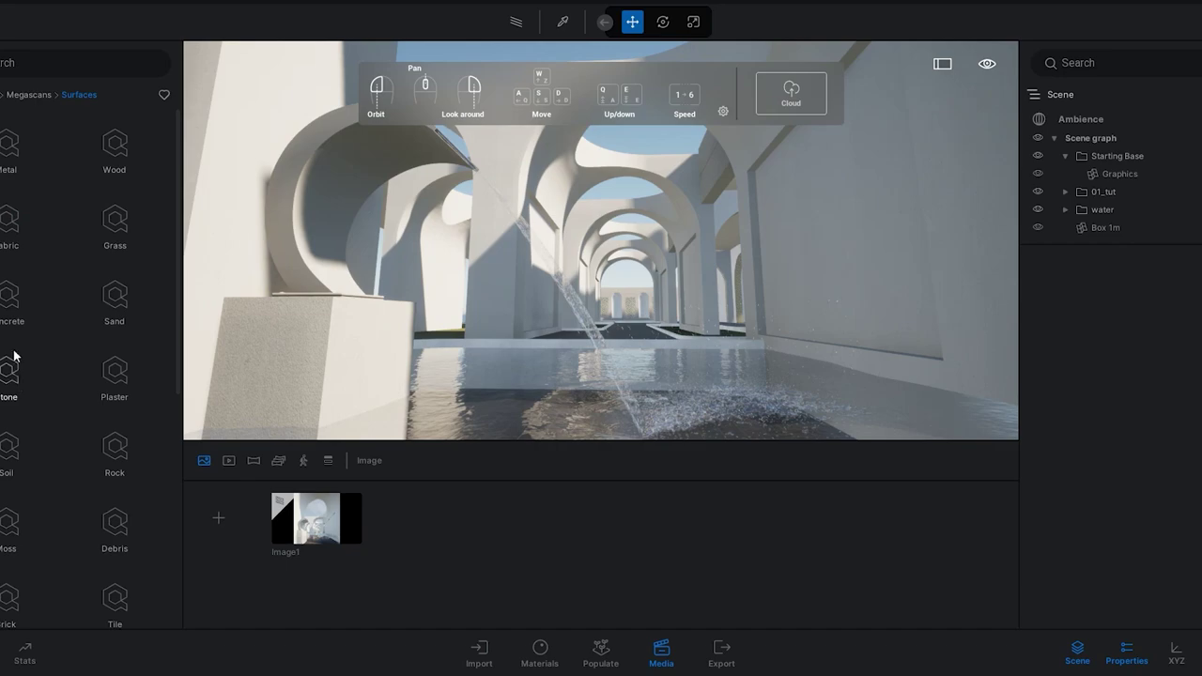
pyautogui.click(9, 301)
pyautogui.click(7, 376)
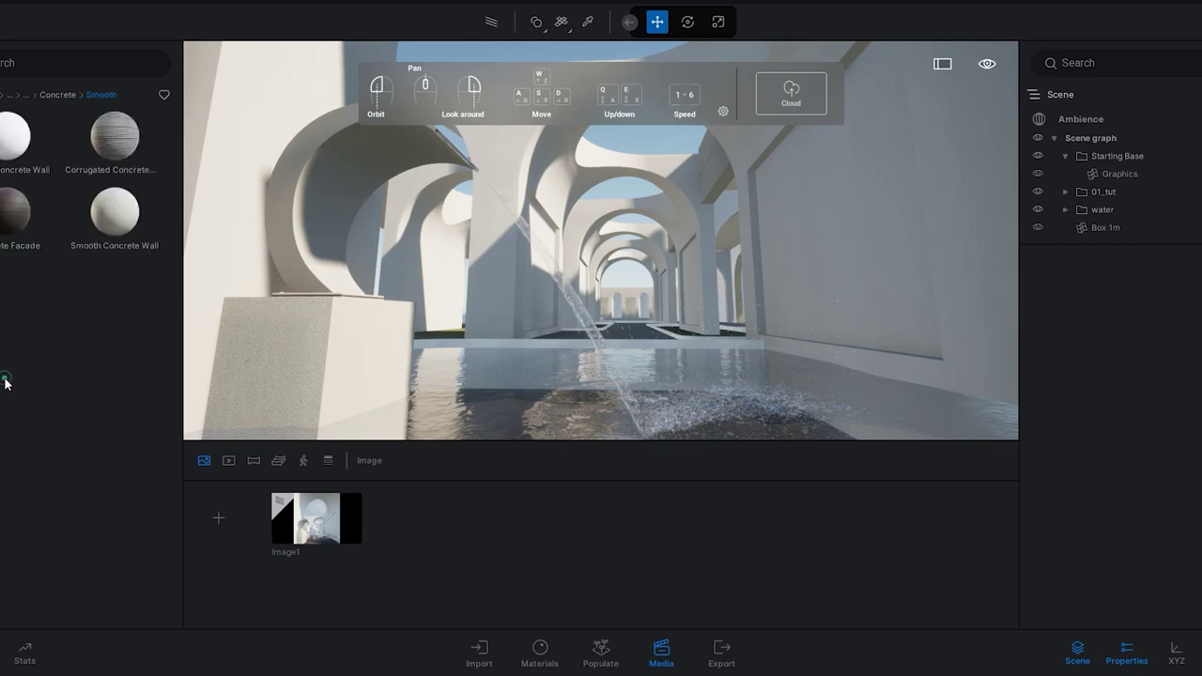
pyautogui.click(21, 150)
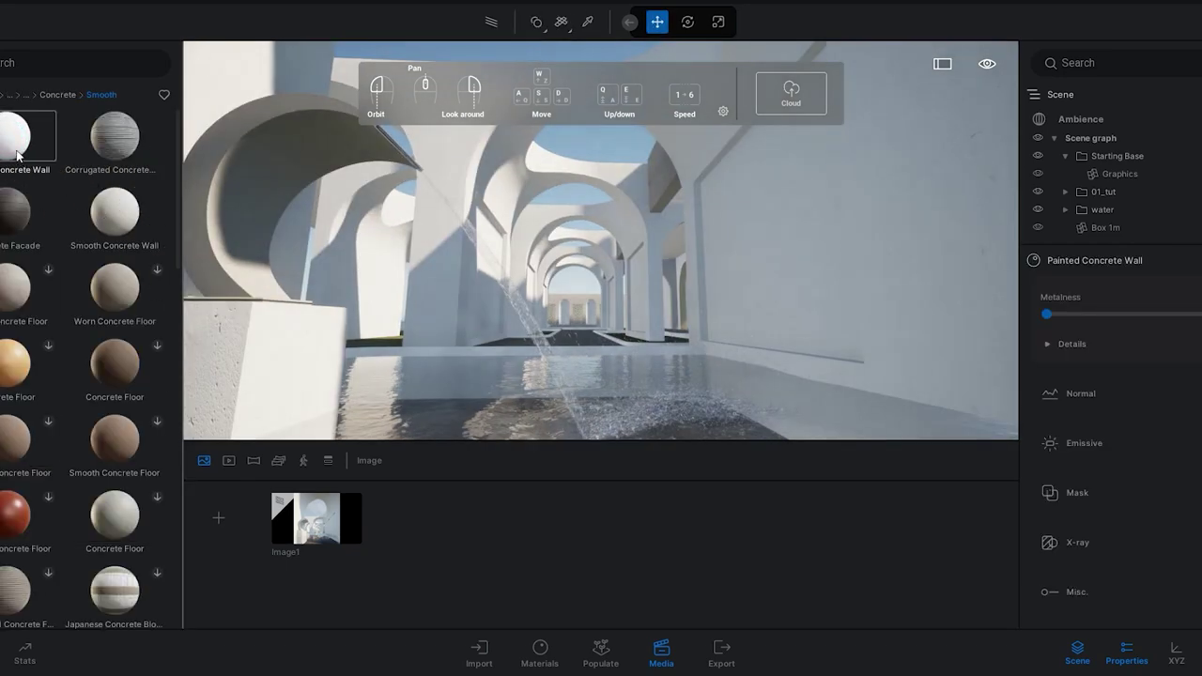
# Enable the HDRI environment in Image1 as a Backdrop HDRI and load the 457-hdri-skies-com sky file
pyautogui.click(317, 519)
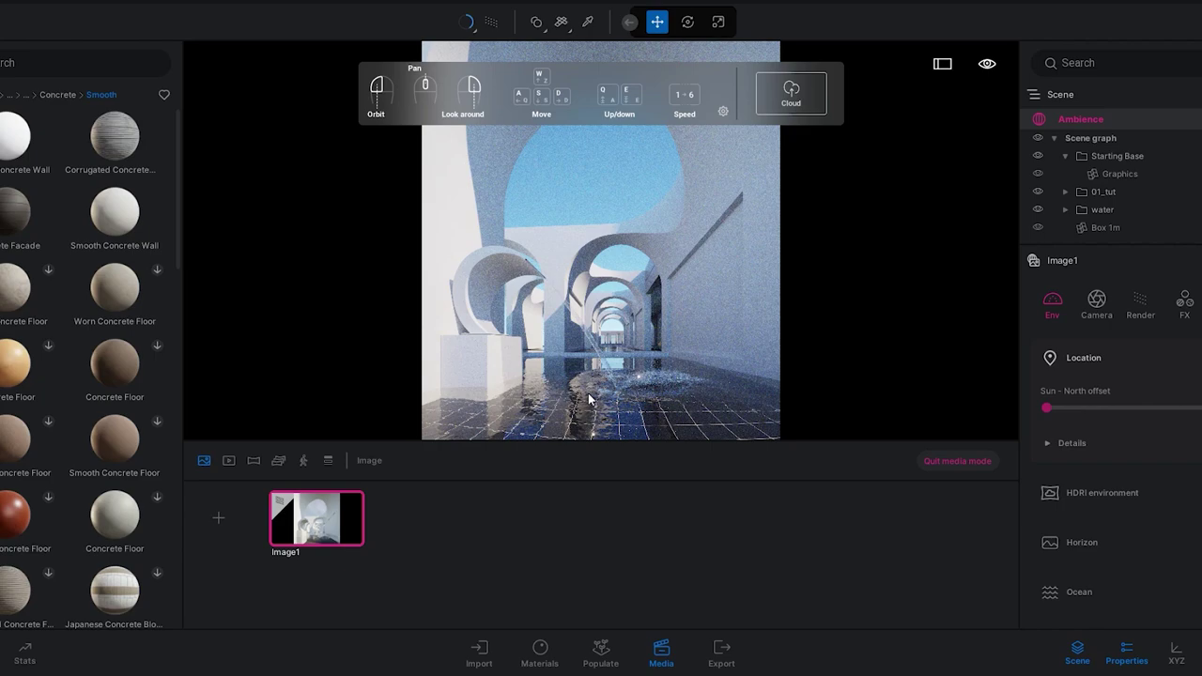
pyautogui.click(1107, 491)
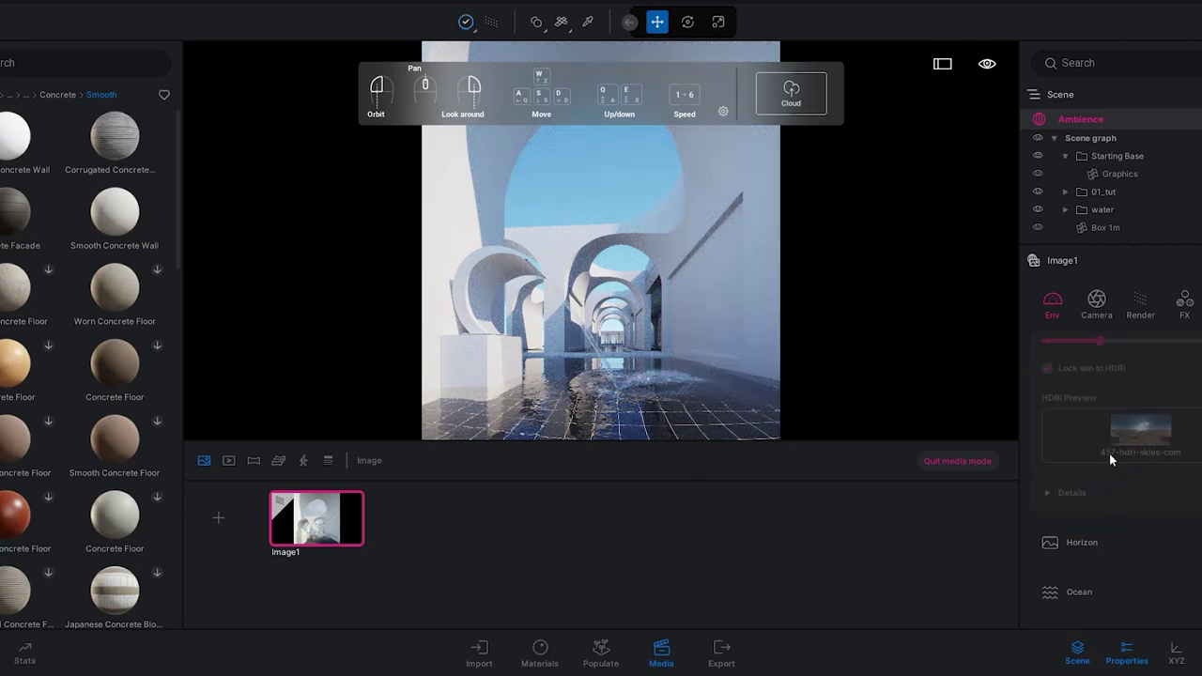
pyautogui.scroll(3, 1106, 480)
pyautogui.click(1090, 378)
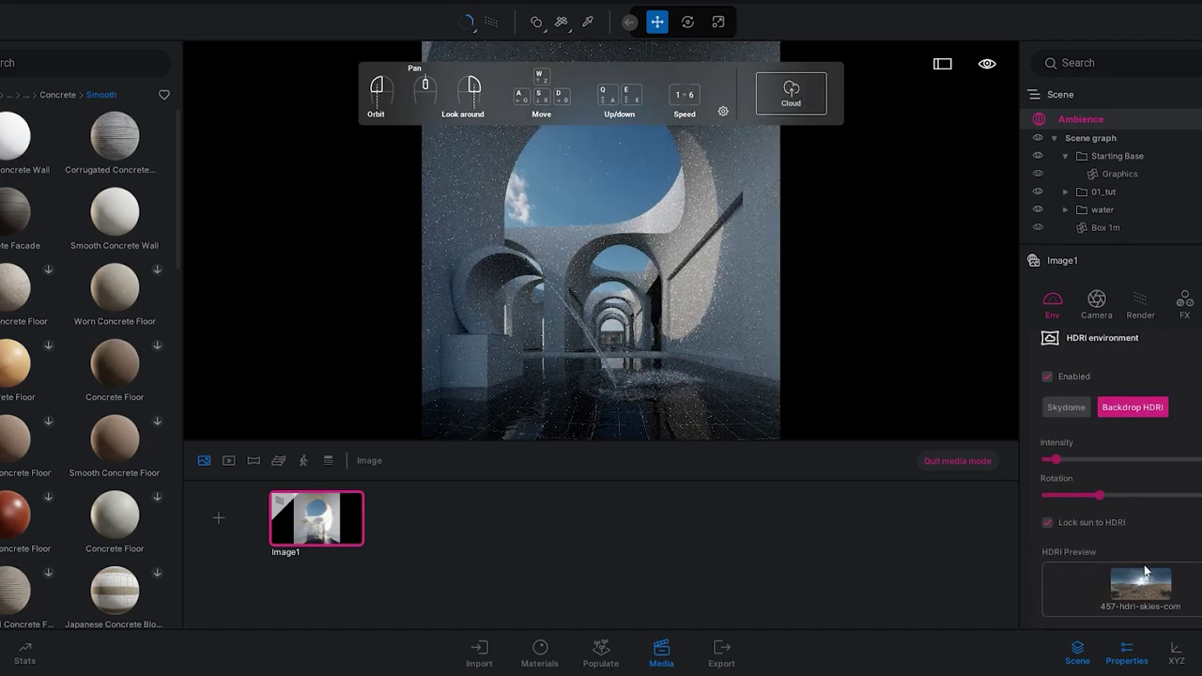
pyautogui.click(1144, 571)
pyautogui.click(1077, 482)
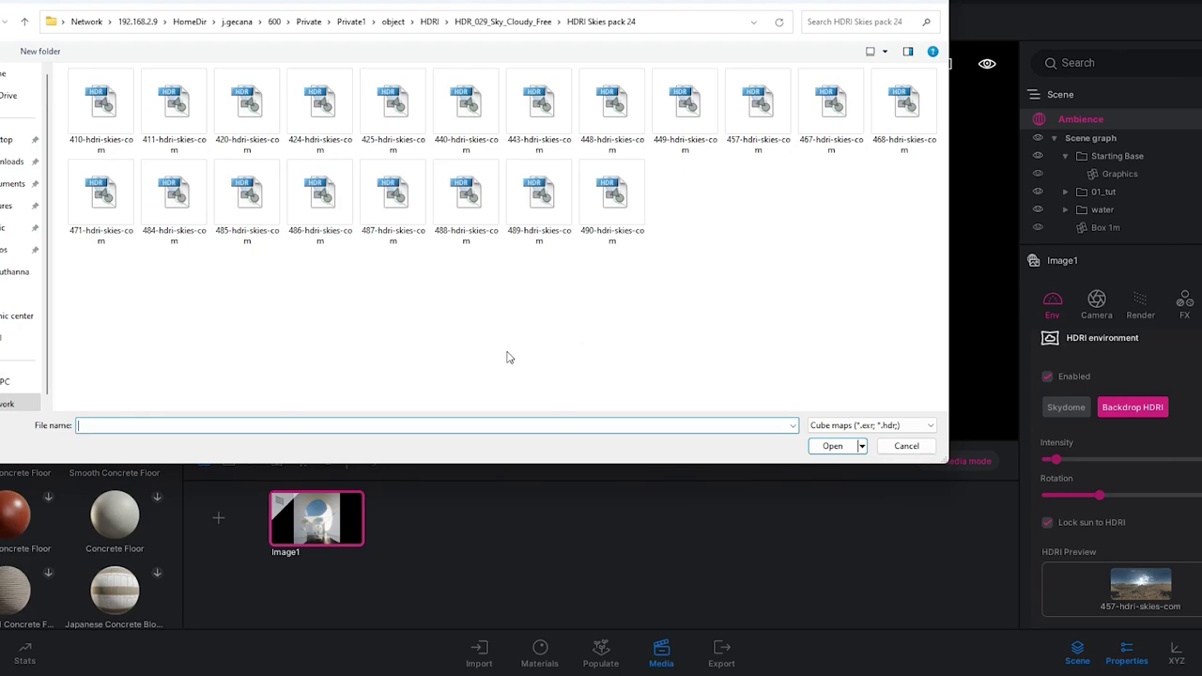
pyautogui.doubleClick(758, 105)
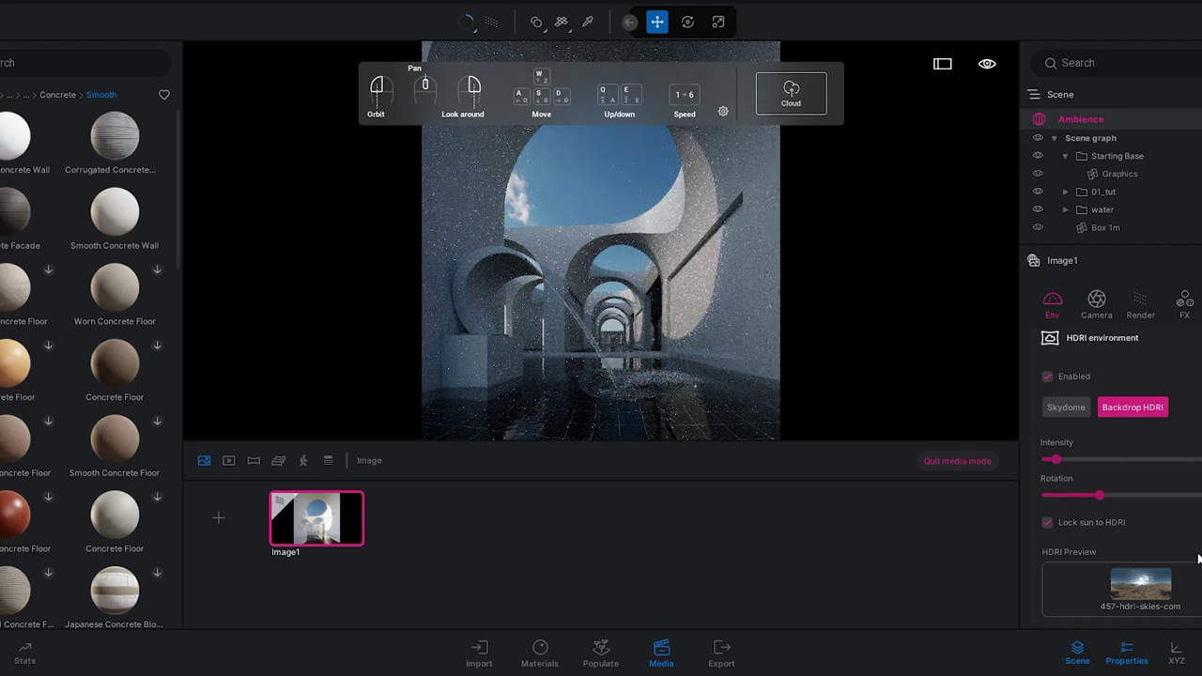
# Slightly raise the exposure and the sun intensity in Image1's environment settings
pyautogui.scroll(-5, 1169, 552)
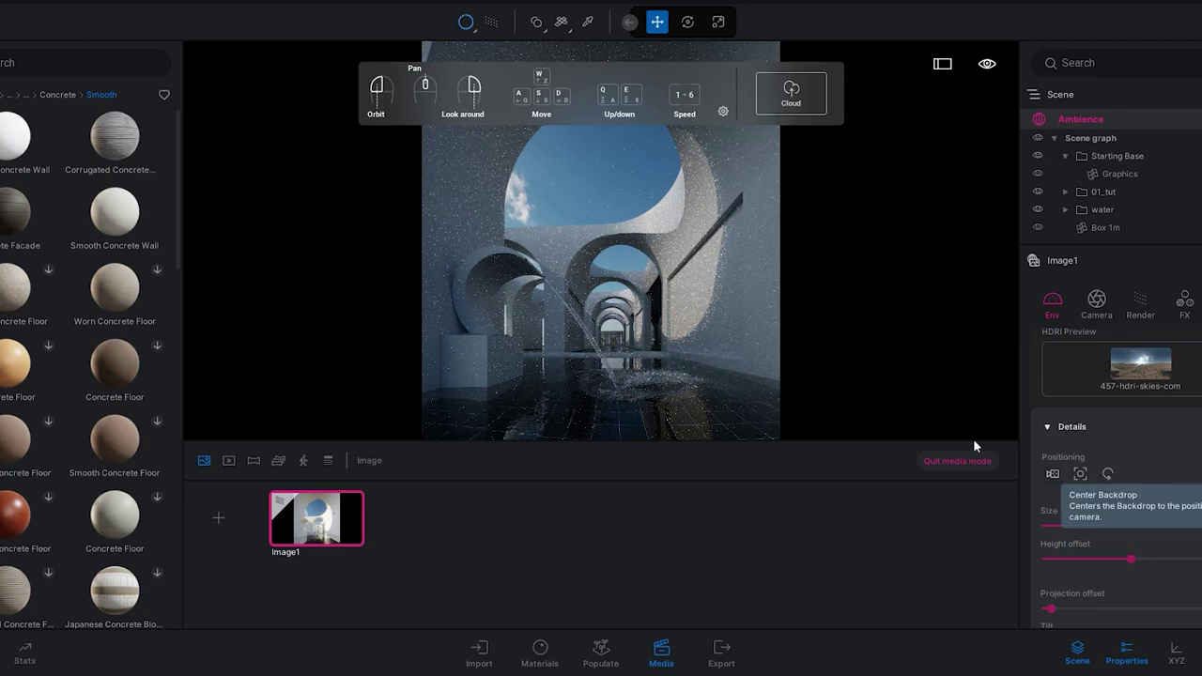
pyautogui.scroll(-3, 1117, 470)
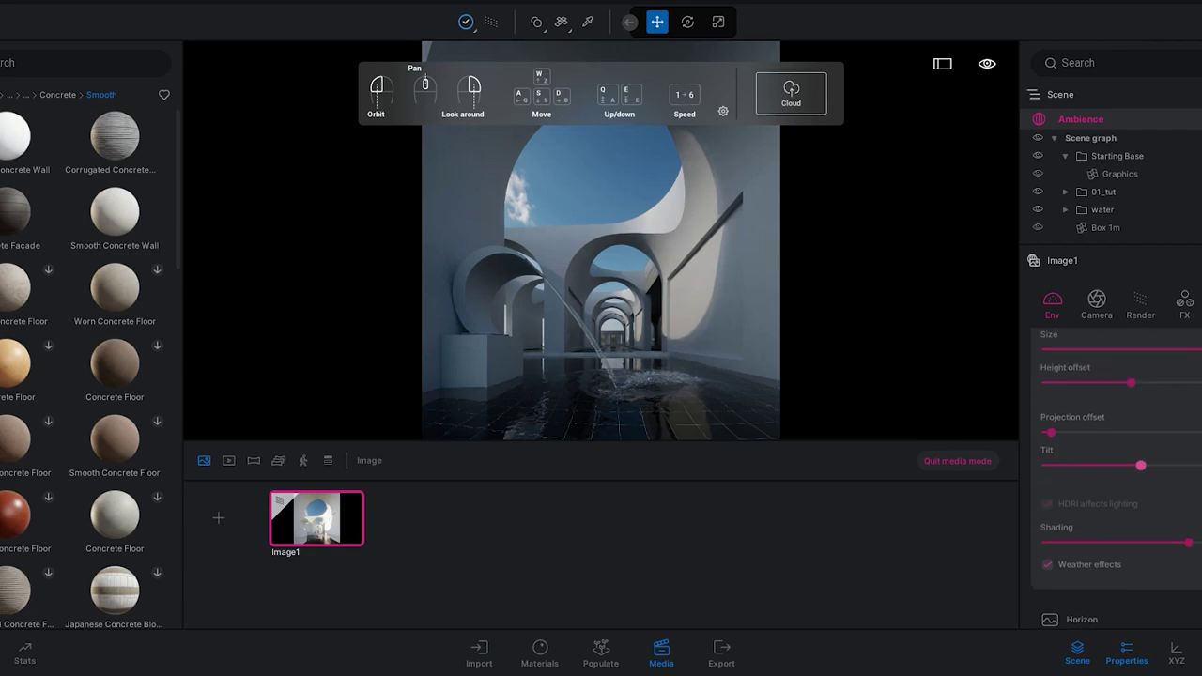
pyautogui.scroll(6, 1118, 469)
pyautogui.scroll(5, 1118, 469)
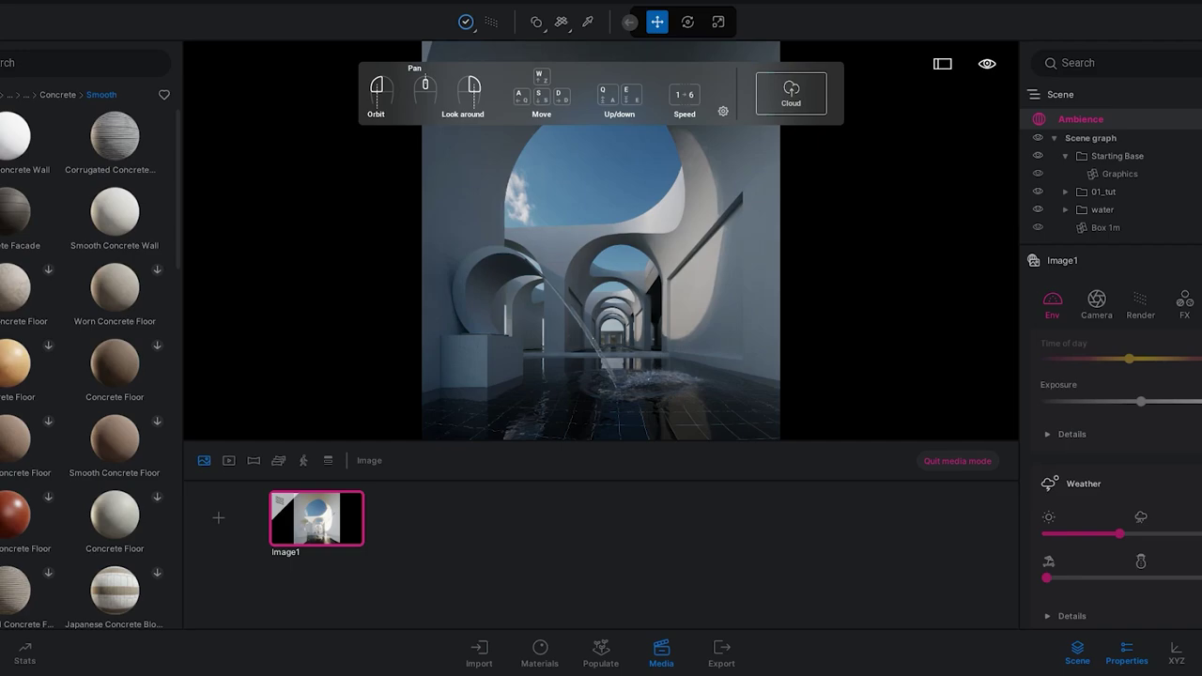
pyautogui.click(1175, 445)
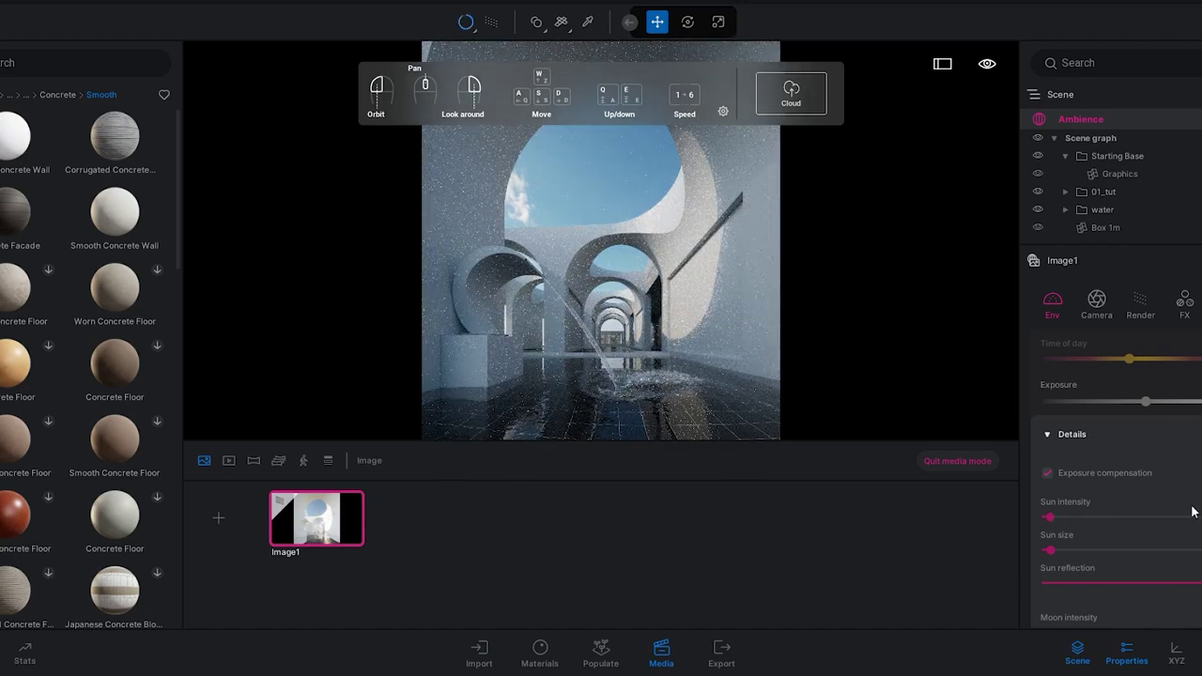
pyautogui.press('Return')
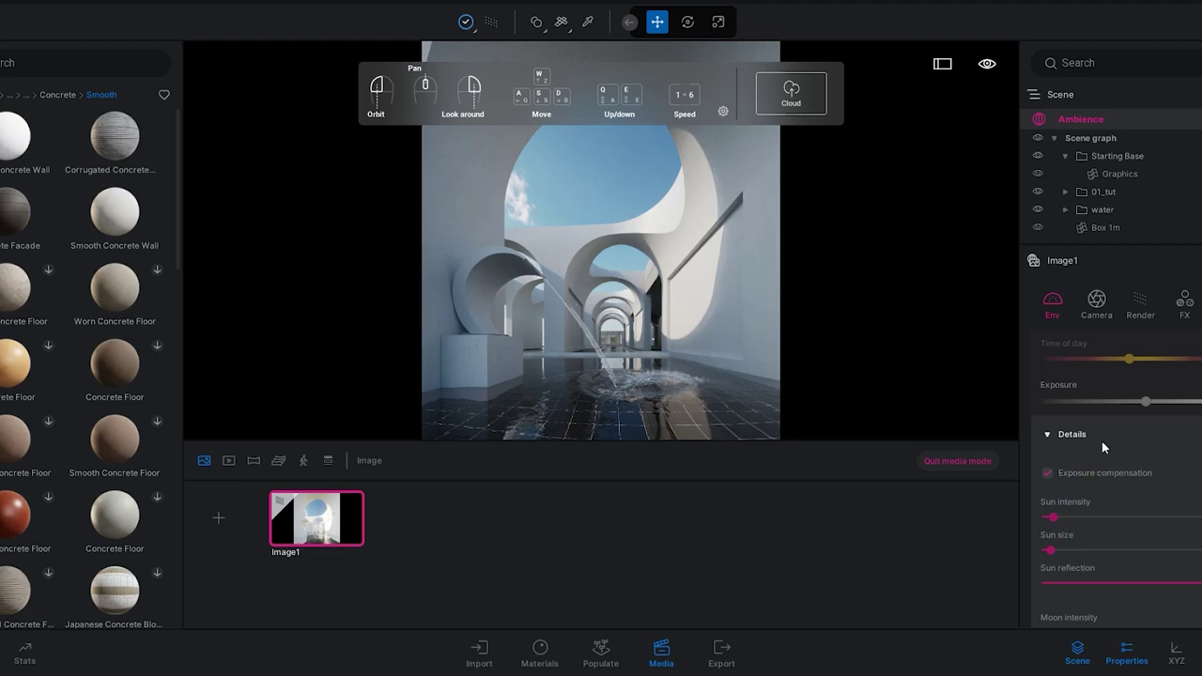
pyautogui.click(1062, 434)
# Increase the rotation of Image1's HDRI backdrop slightly
pyautogui.scroll(-5, 1133, 433)
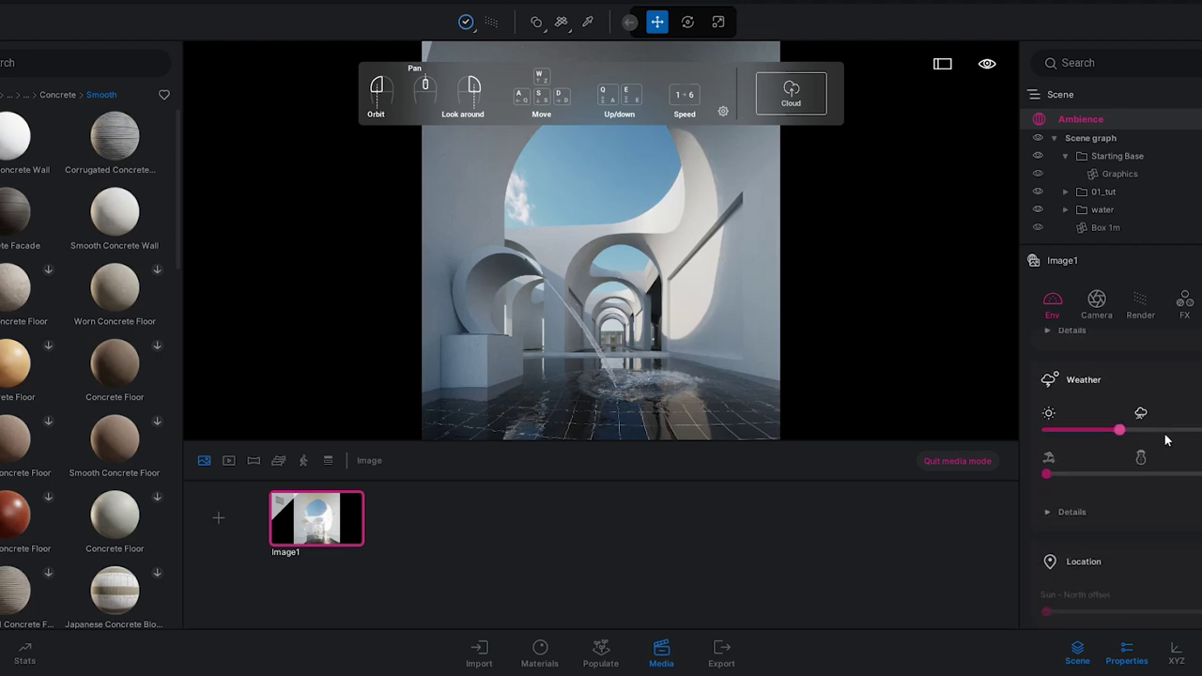
pyautogui.scroll(-3, 1166, 439)
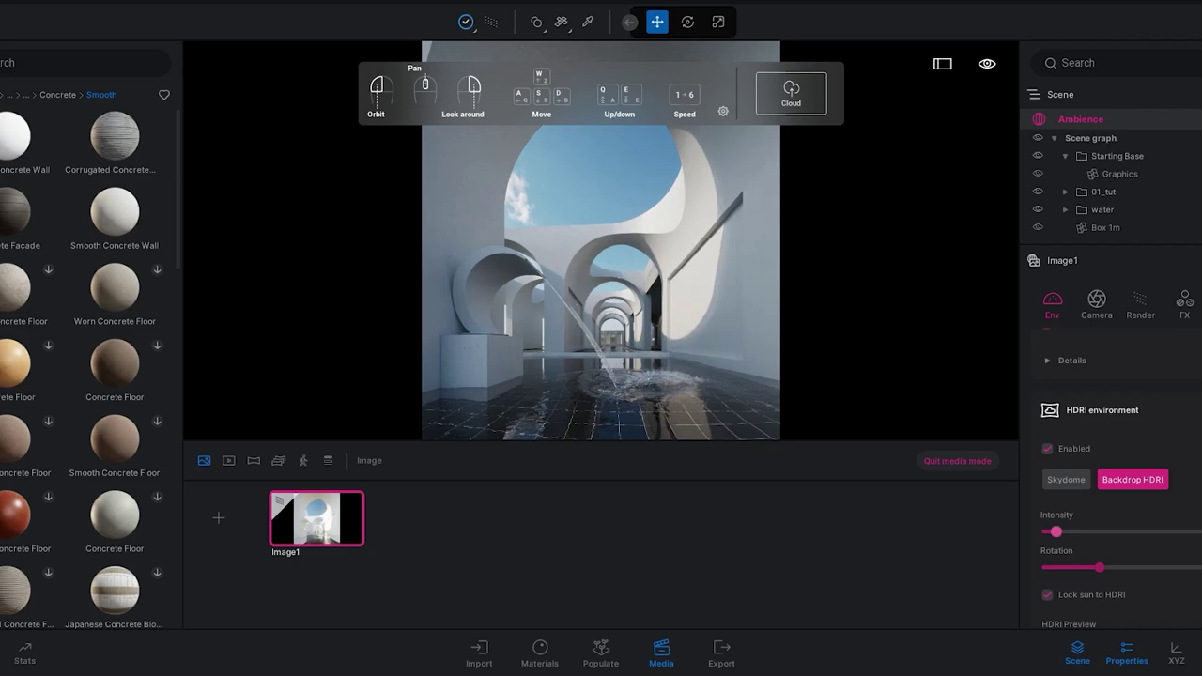
pyautogui.moveTo(1100, 567); pyautogui.dragTo(1104, 568)
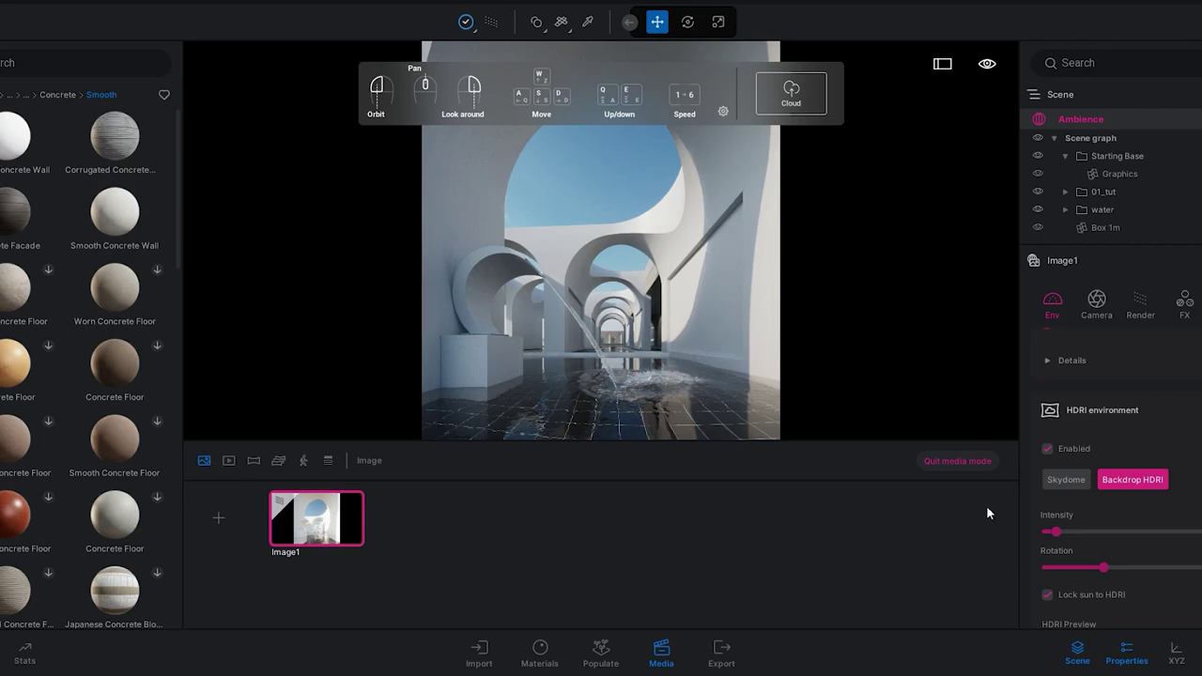
# Leave the Image1 view and apply the Smooth Concrete Wall surface to the rectangular recesses of the far wall
pyautogui.click(962, 461)
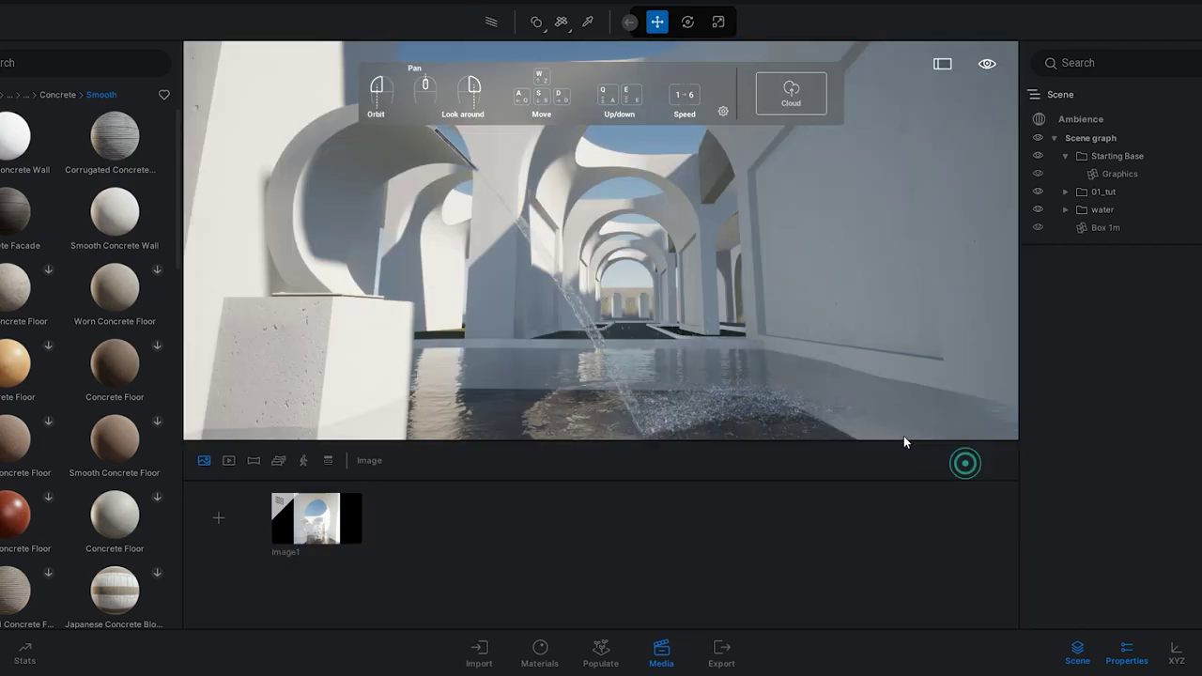
pyautogui.press('w')
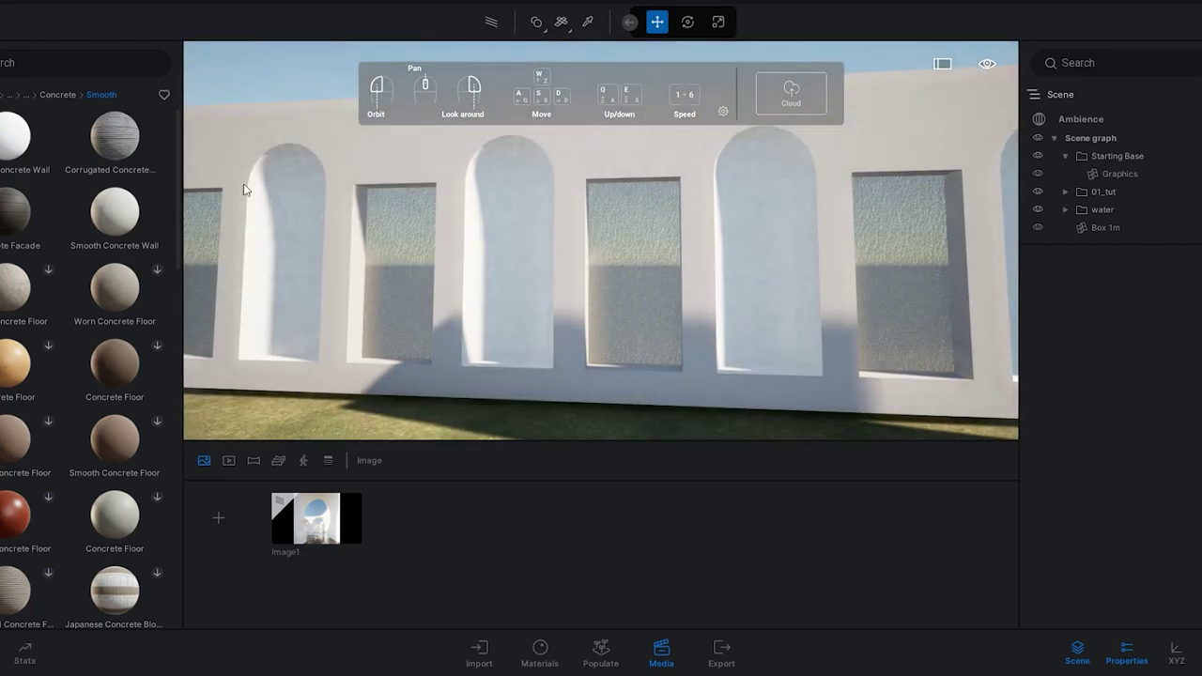
pyautogui.moveTo(115, 212); pyautogui.dragTo(601, 263)
pyautogui.moveTo(601, 263); pyautogui.dragTo(575, 263, button='right')
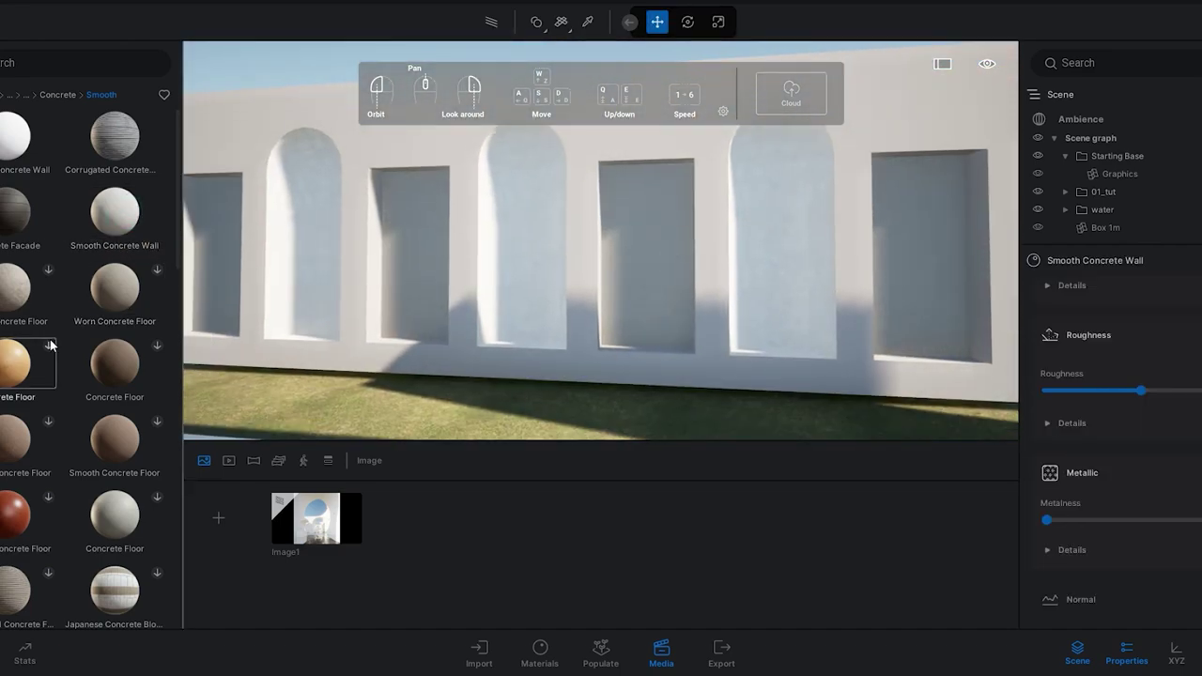
pyautogui.moveTo(136, 230); pyautogui.dragTo(419, 261)
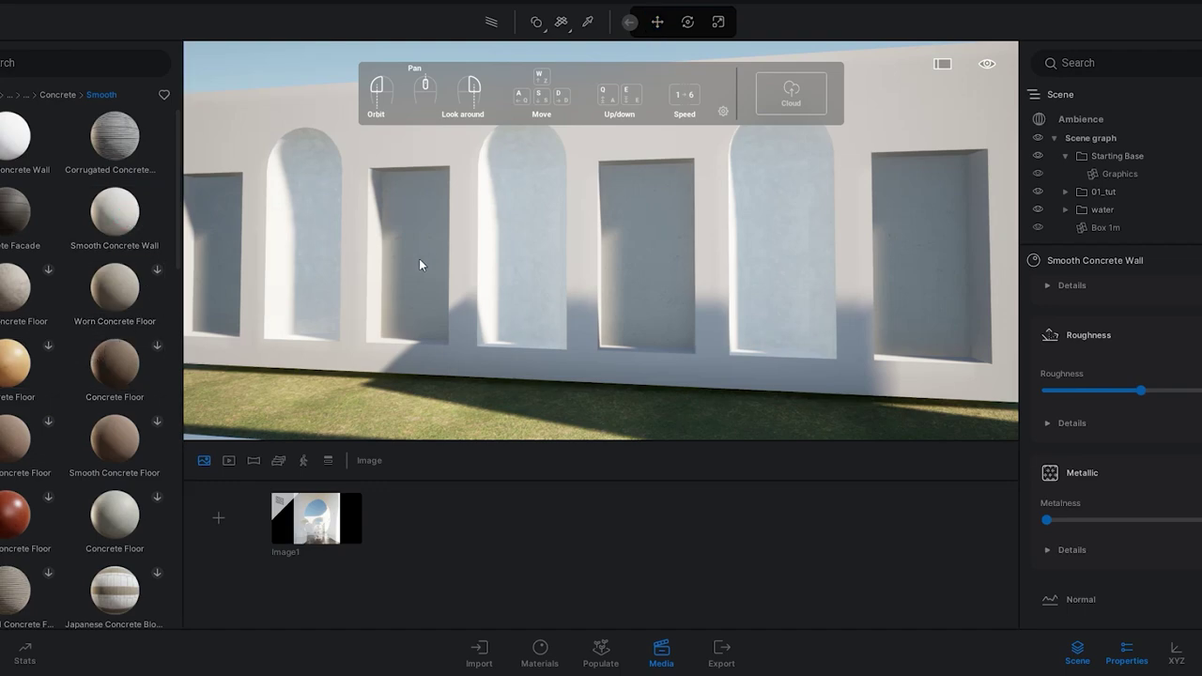
# Apply the Megascans Flagstone Floor stone surface to the path between the arches and slightly lower its roughness
pyautogui.press('s')
pyautogui.press('s')
pyautogui.moveTo(411, 271); pyautogui.dragTo(507, 348, button='right')
pyautogui.click(48, 95)
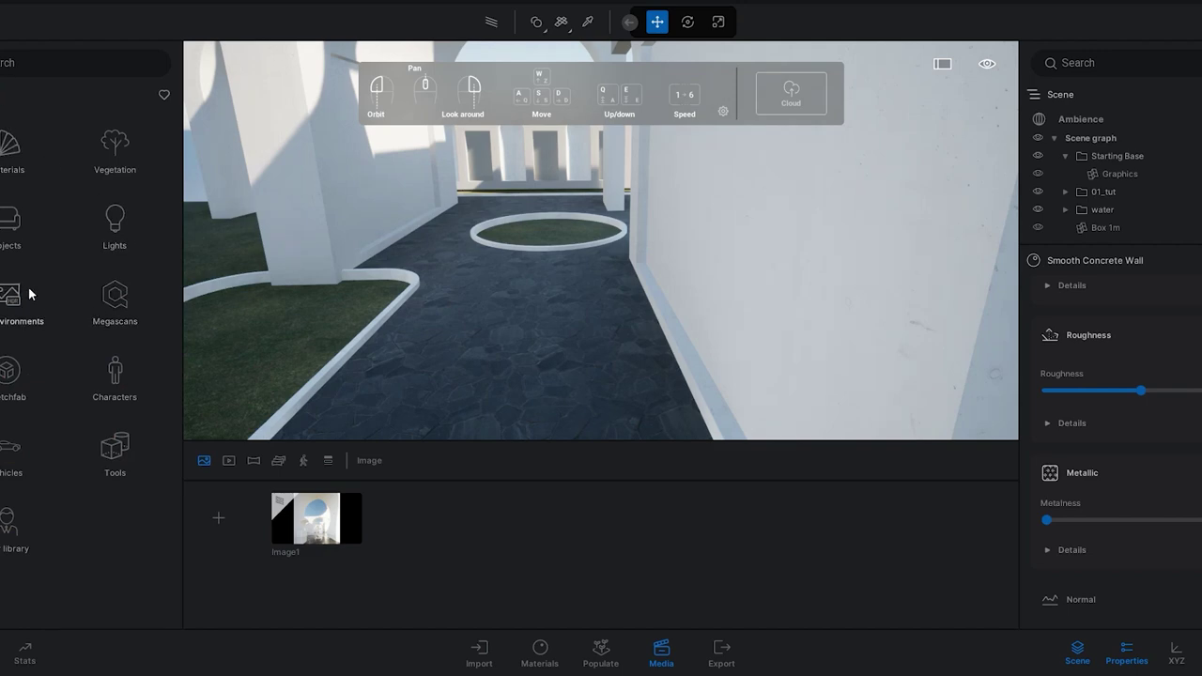
pyautogui.click(114, 298)
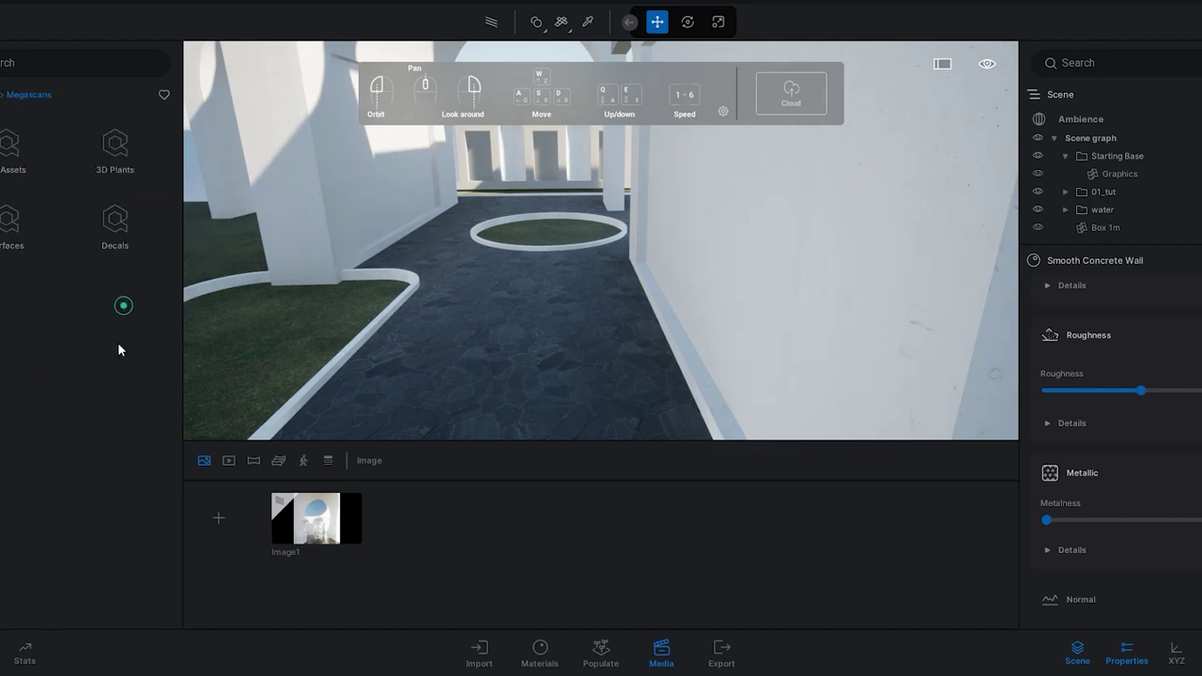
pyautogui.click(10, 224)
pyautogui.click(14, 394)
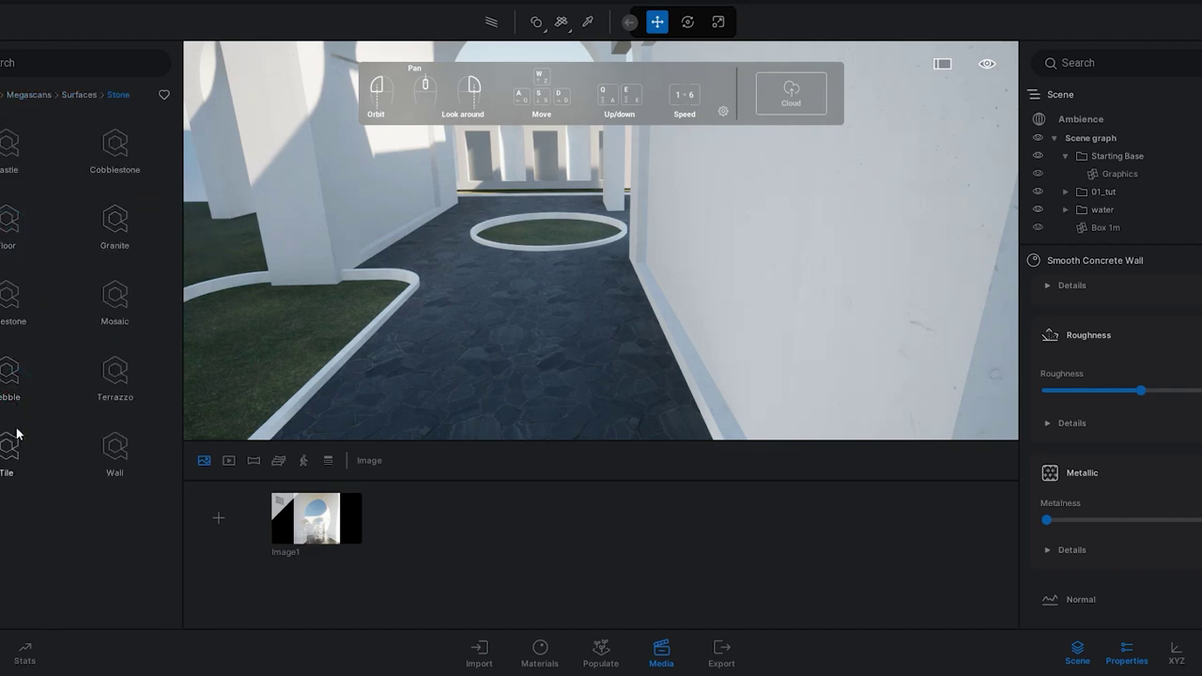
pyautogui.click(11, 296)
pyautogui.moveTo(36, 219); pyautogui.dragTo(441, 363)
pyautogui.scroll(-4, 498, 345)
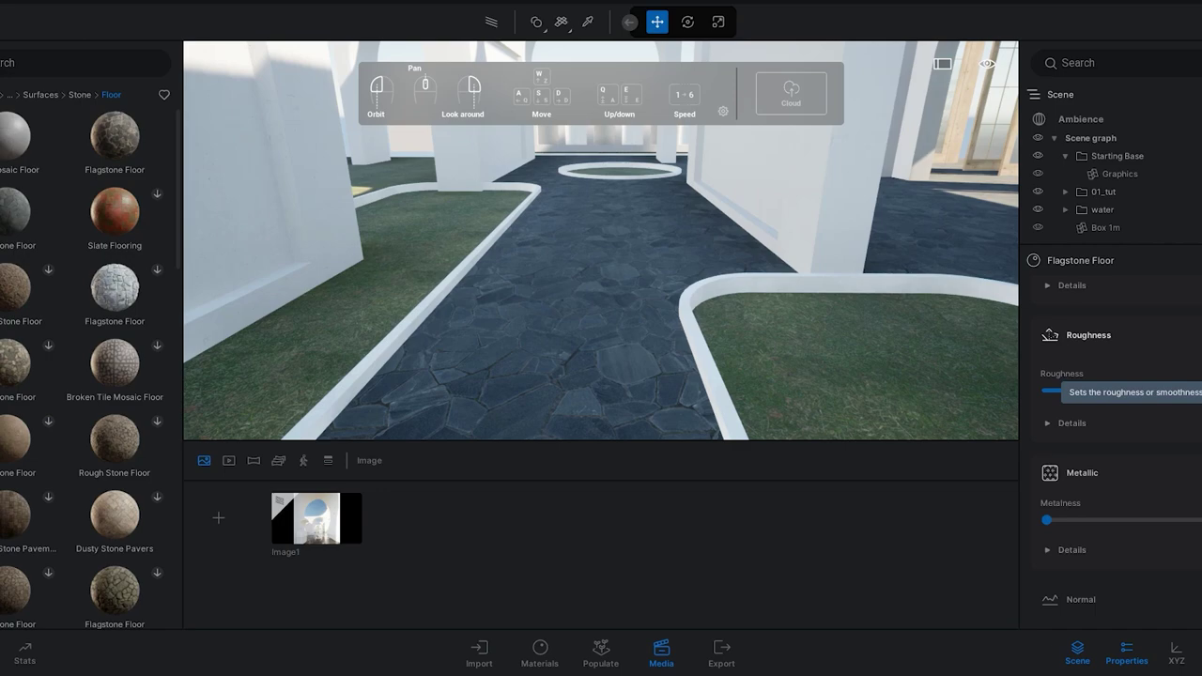
pyautogui.scroll(-5, 642, 322)
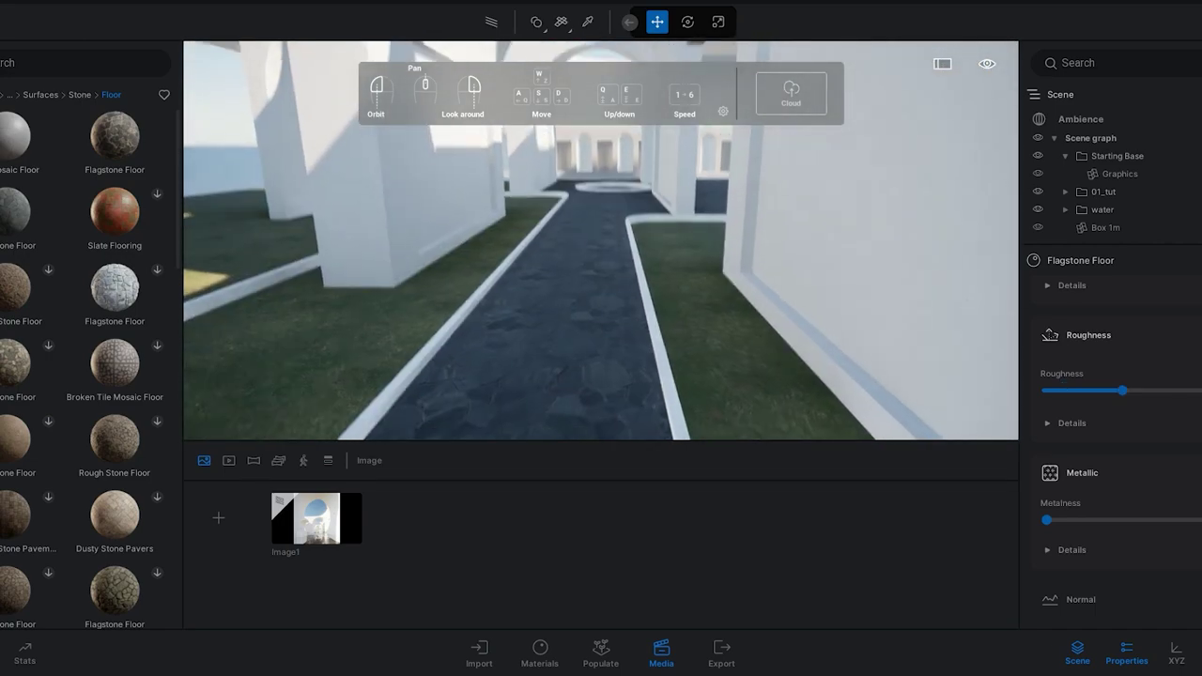
# Try the Megascans rough Concrete Pavement surface on the raised edging along the path
pyautogui.click(80, 95)
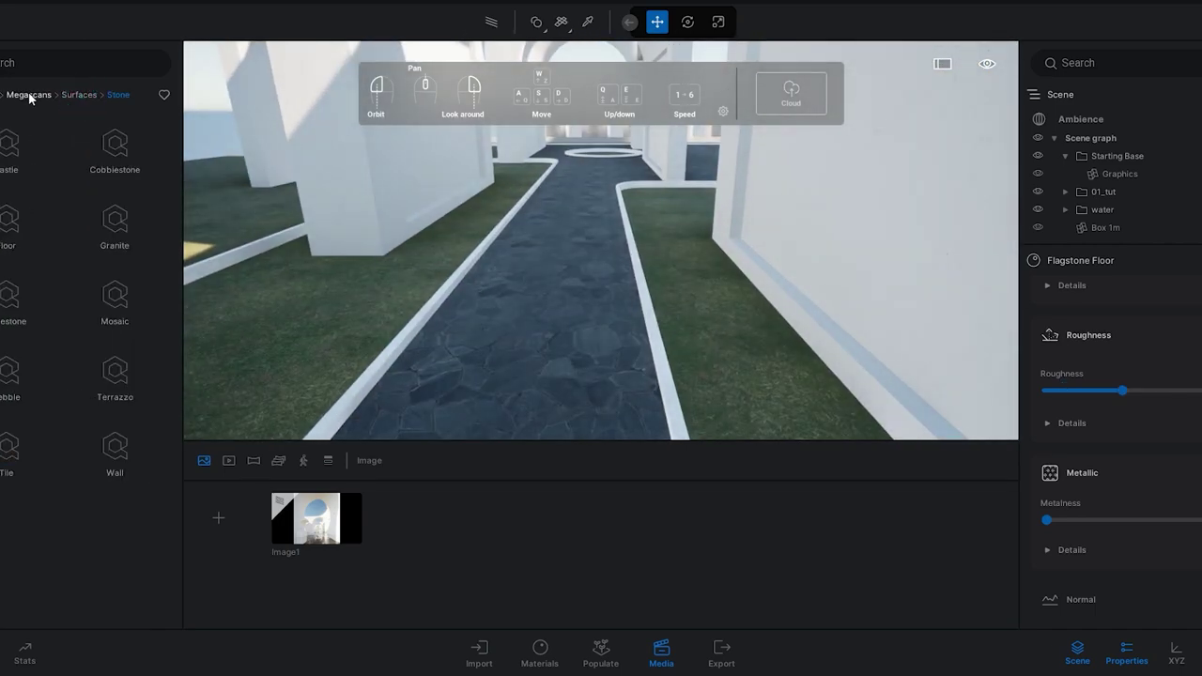
pyautogui.click(29, 95)
pyautogui.click(11, 230)
pyautogui.scroll(-1, 13, 451)
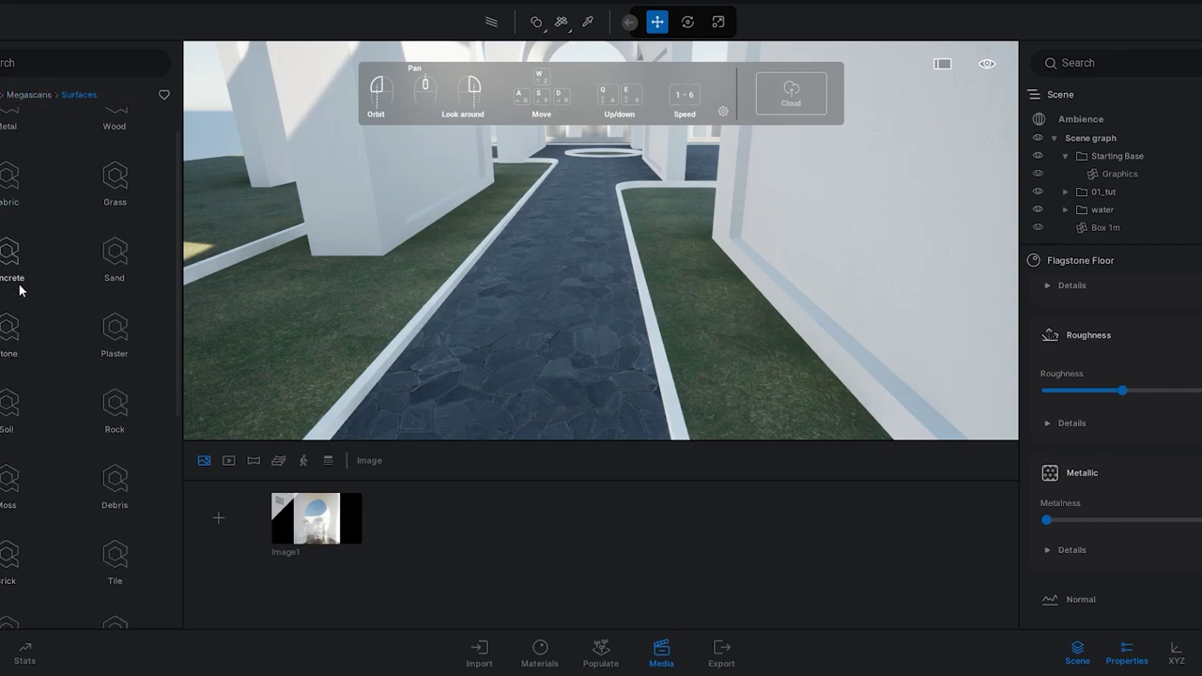
pyautogui.click(13, 249)
pyautogui.click(12, 300)
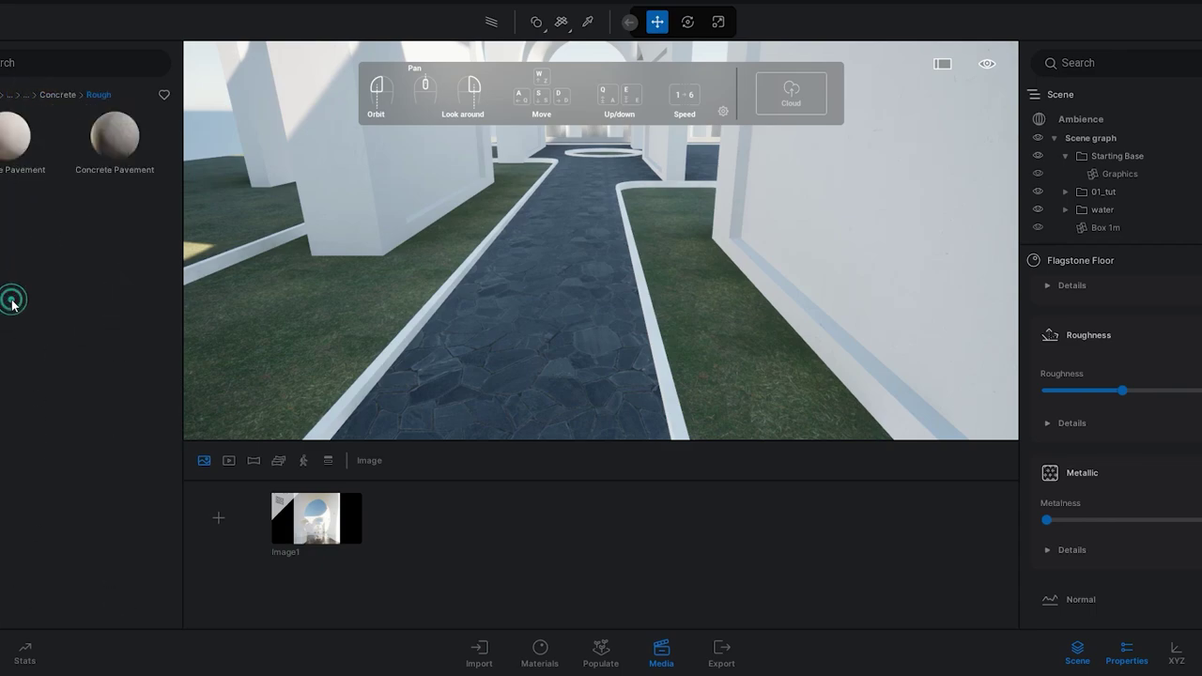
pyautogui.moveTo(115, 146); pyautogui.dragTo(380, 368)
pyautogui.moveTo(379, 368); pyautogui.dragTo(310, 391, button='right')
pyautogui.press('s')
pyautogui.press('s')
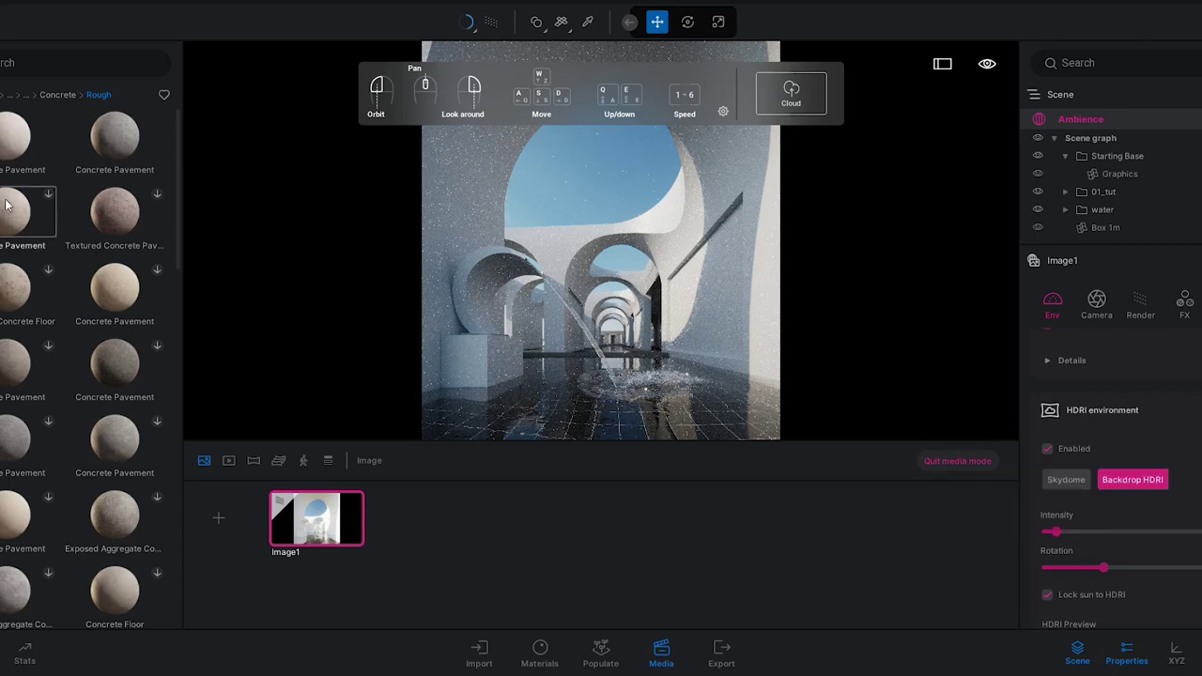
# Apply the smooth Painted Concrete Wall surface to the pool's rim and preview it in Image1
pyautogui.click(57, 96)
pyautogui.click(7, 380)
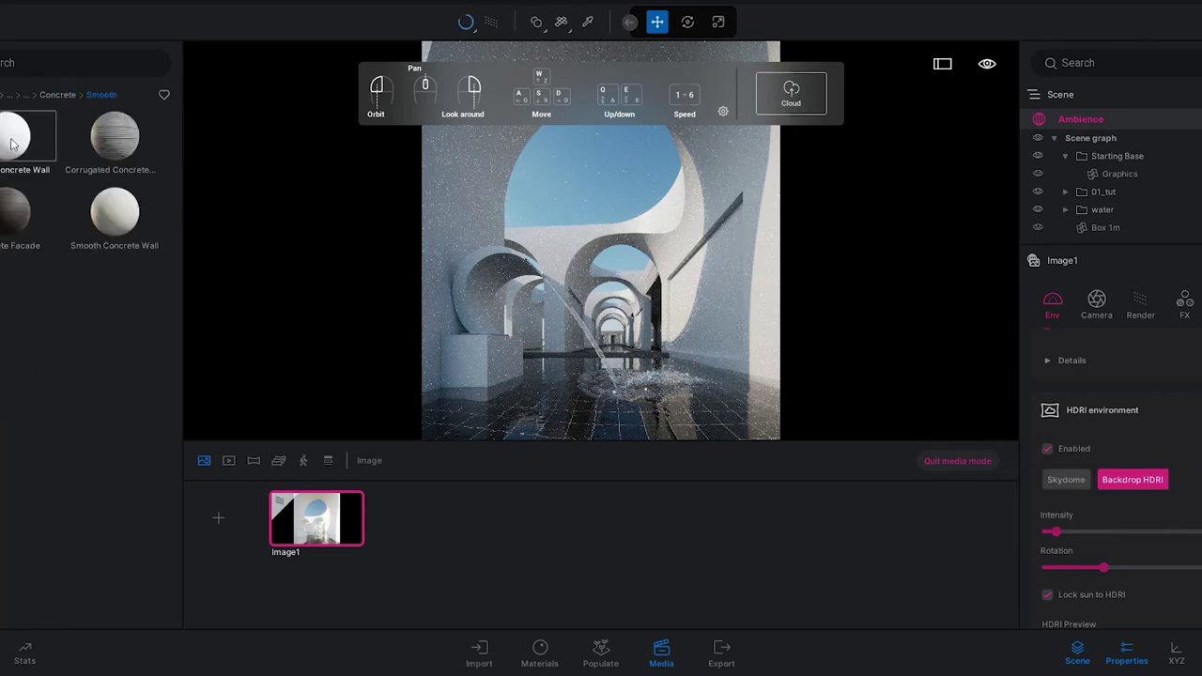
pyautogui.moveTo(13, 139); pyautogui.dragTo(568, 353)
pyautogui.click(958, 461)
pyautogui.scroll(5, 658, 347)
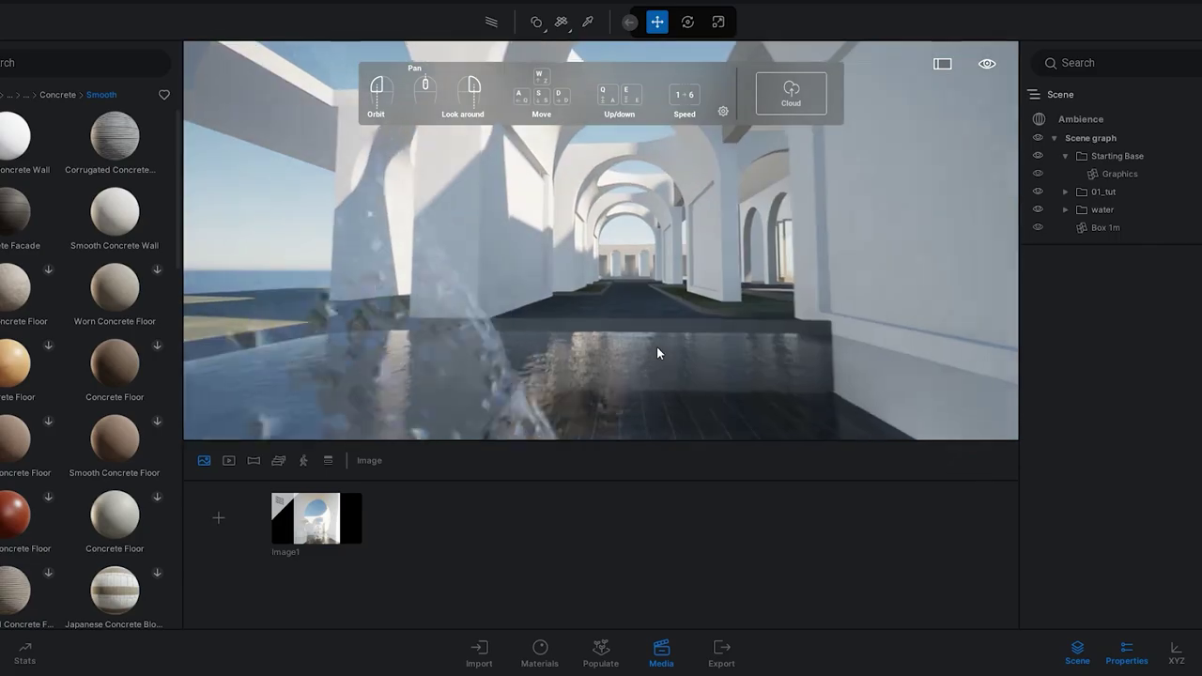
pyautogui.moveTo(17, 137)
pyautogui.mouseDown()
pyautogui.moveTo(393, 364)
pyautogui.moveTo(355, 385)
pyautogui.mouseUp()
pyautogui.click(316, 518)
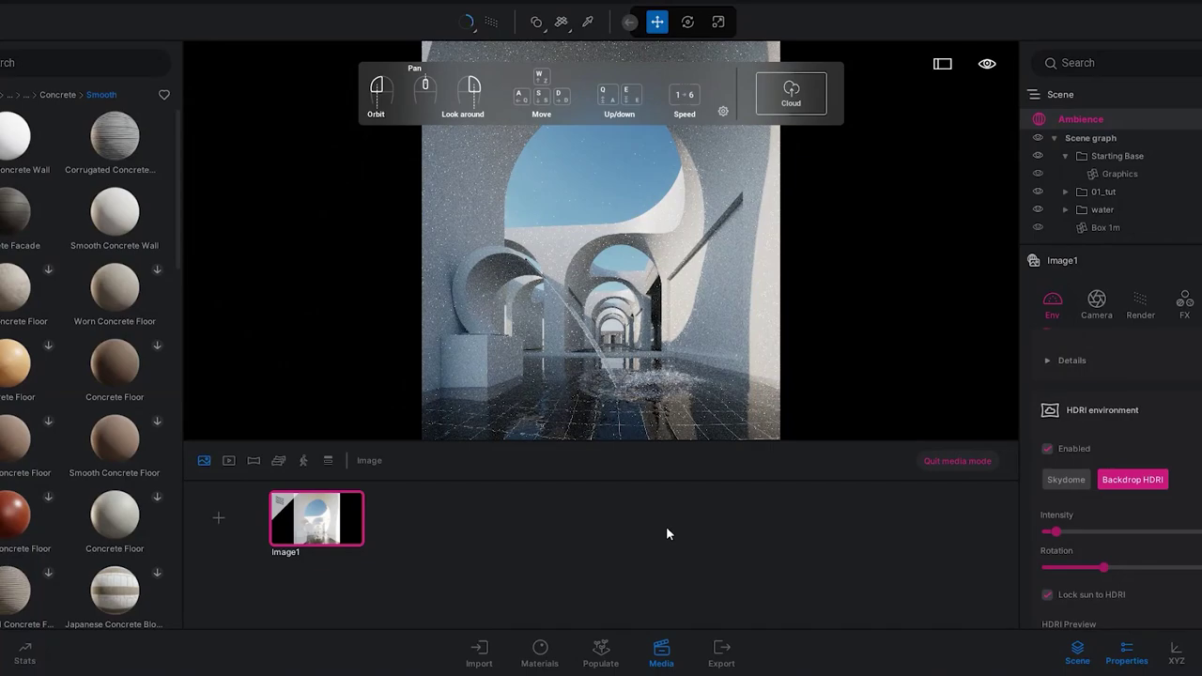
# Leave the Image1 view and place a Chinaberry Tree from the vegetation library beside the tiled pool
pyautogui.click(958, 461)
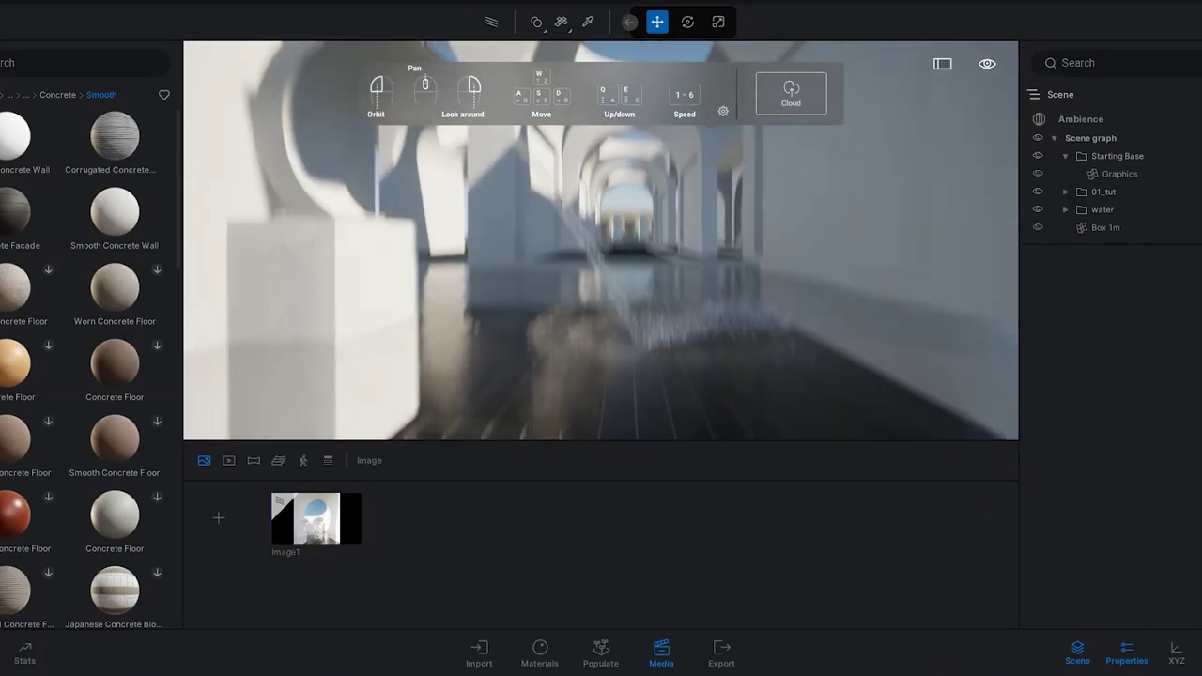
pyautogui.scroll(-2, 685, 148)
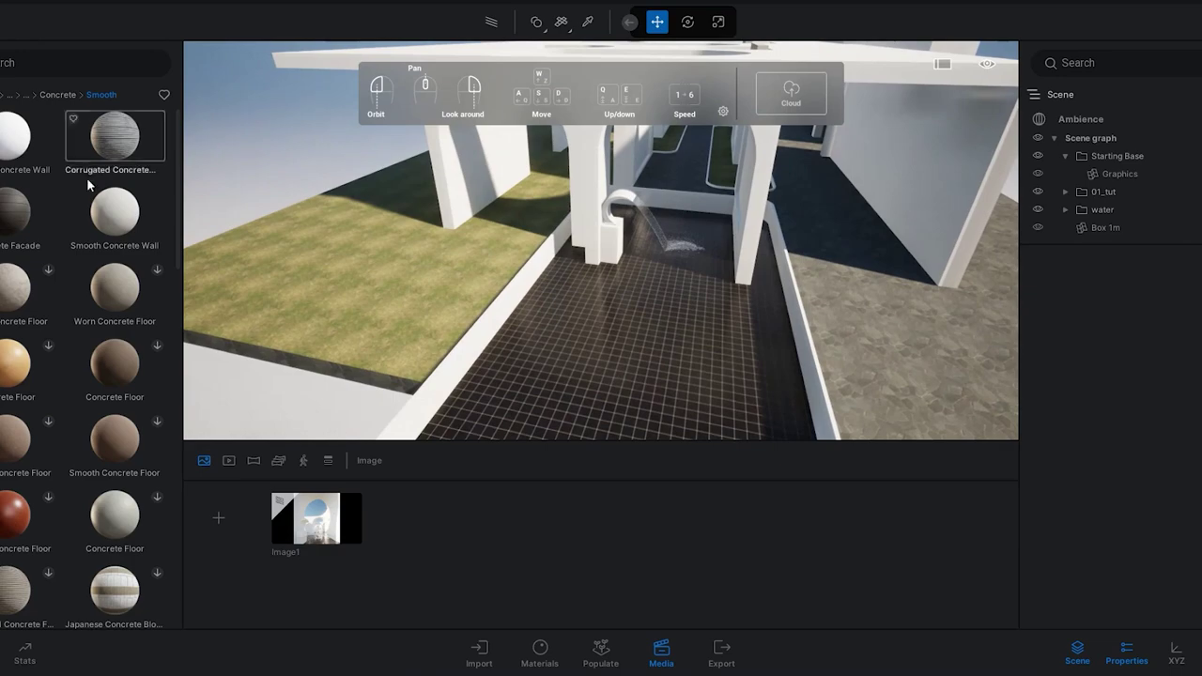
pyautogui.click(1, 95)
pyautogui.click(129, 167)
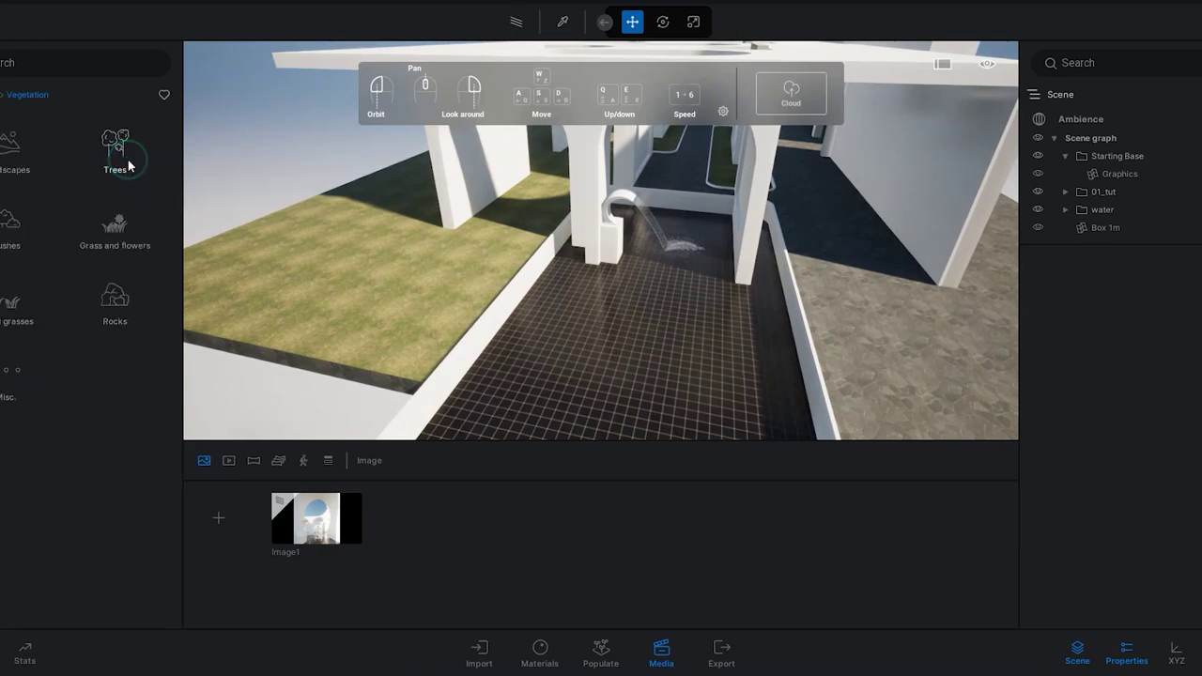
pyautogui.click(126, 160)
pyautogui.moveTo(12, 214); pyautogui.dragTo(512, 230)
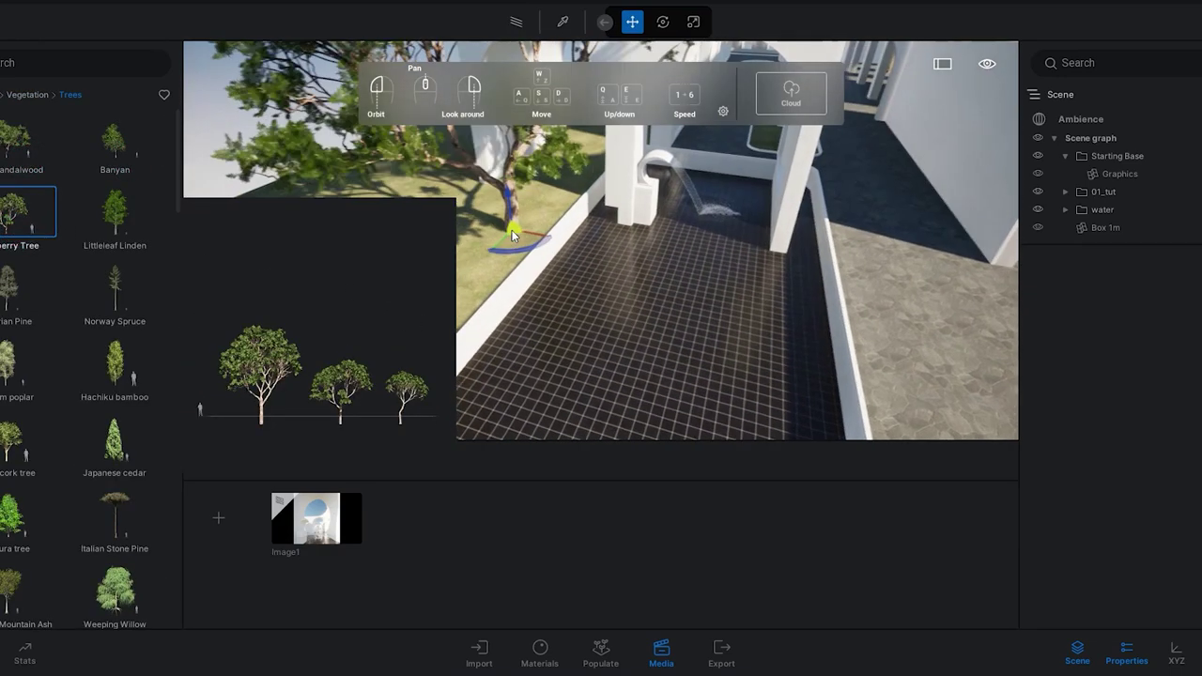
pyautogui.moveTo(7, 140); pyautogui.dragTo(524, 225)
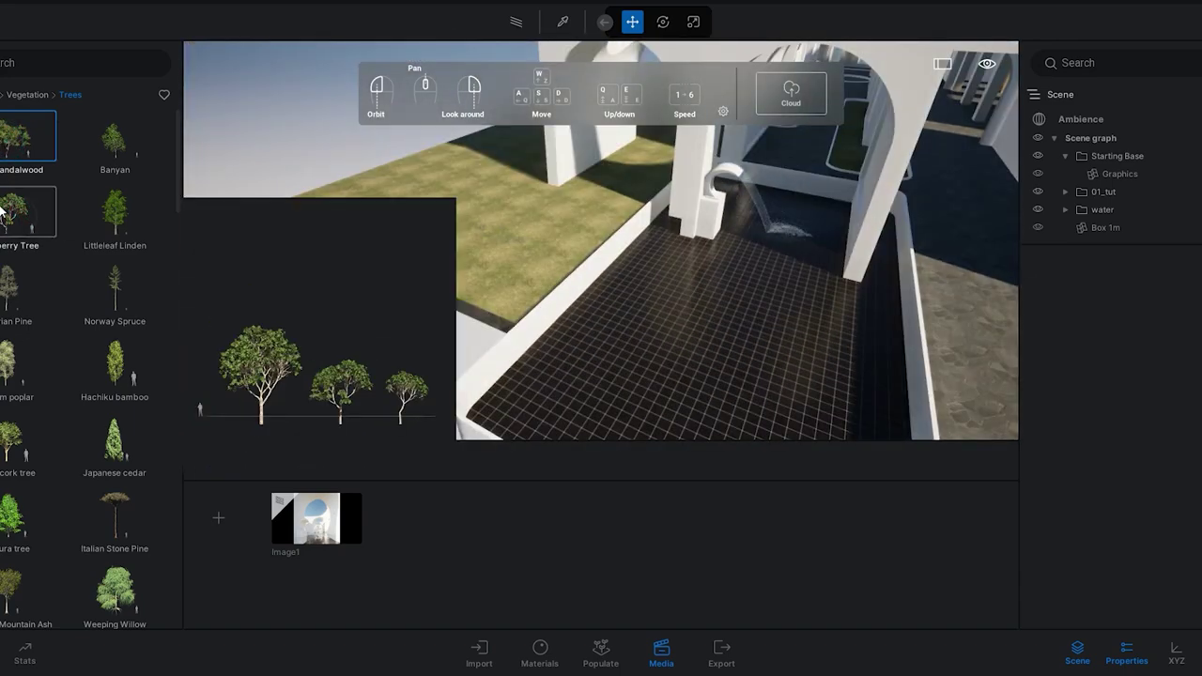
pyautogui.moveTo(10, 220); pyautogui.dragTo(574, 315)
pyautogui.press('d')
pyautogui.press('w')
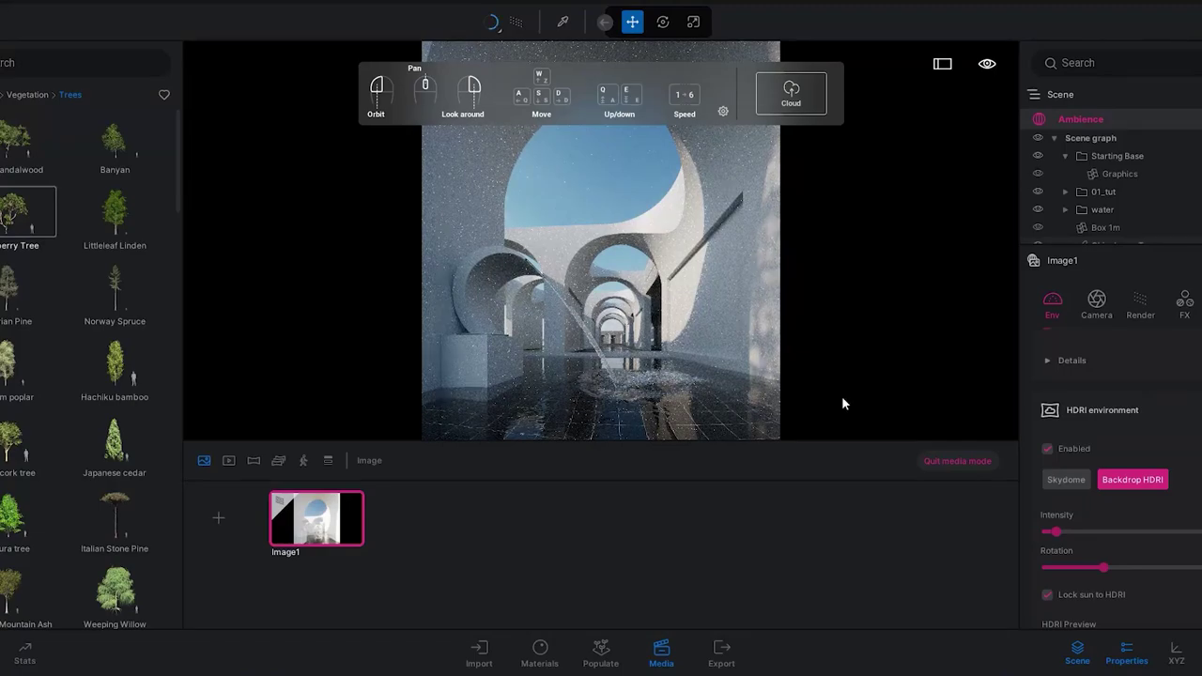
# Leave the Image1 view and place more Chinaberry Trees outside the far corner of the arched building
pyautogui.click(957, 461)
pyautogui.press('w')
pyautogui.press('e')
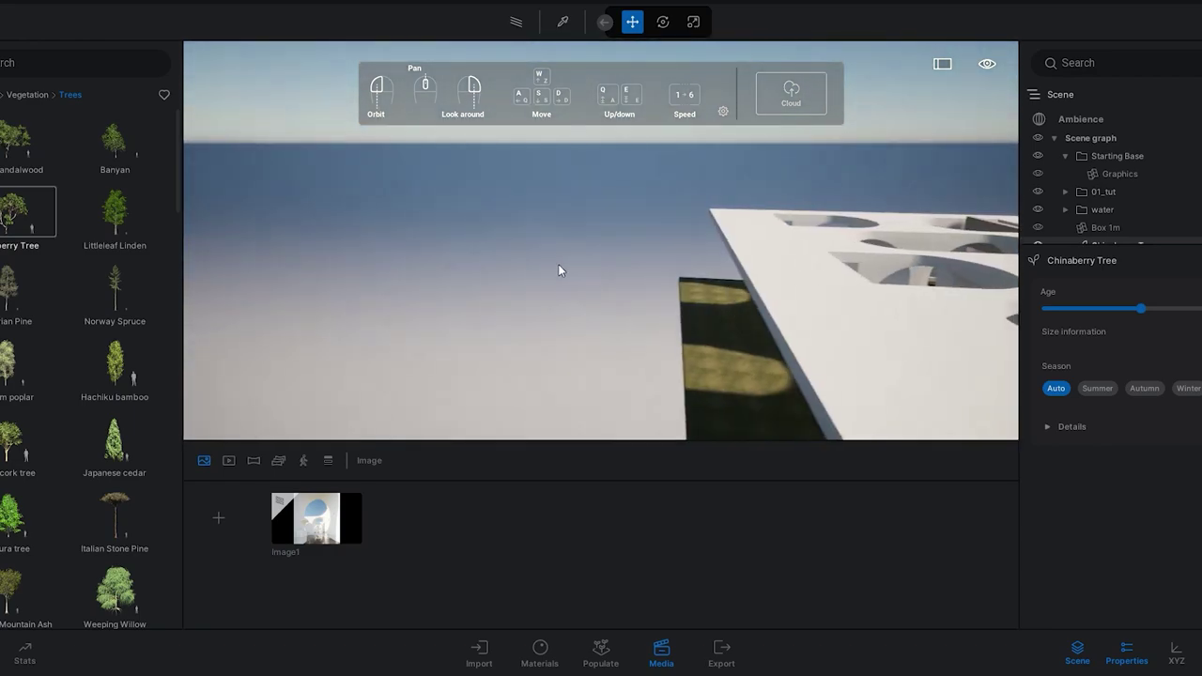
pyautogui.moveTo(107, 225)
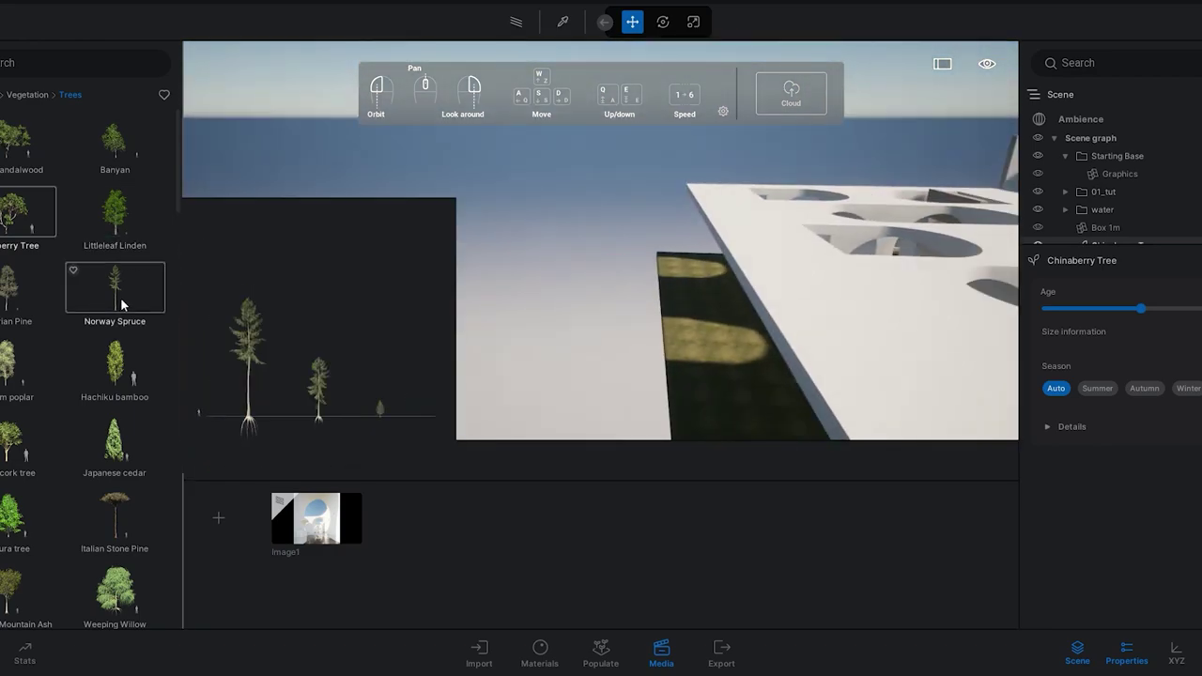
pyautogui.moveTo(27, 226); pyautogui.dragTo(614, 315)
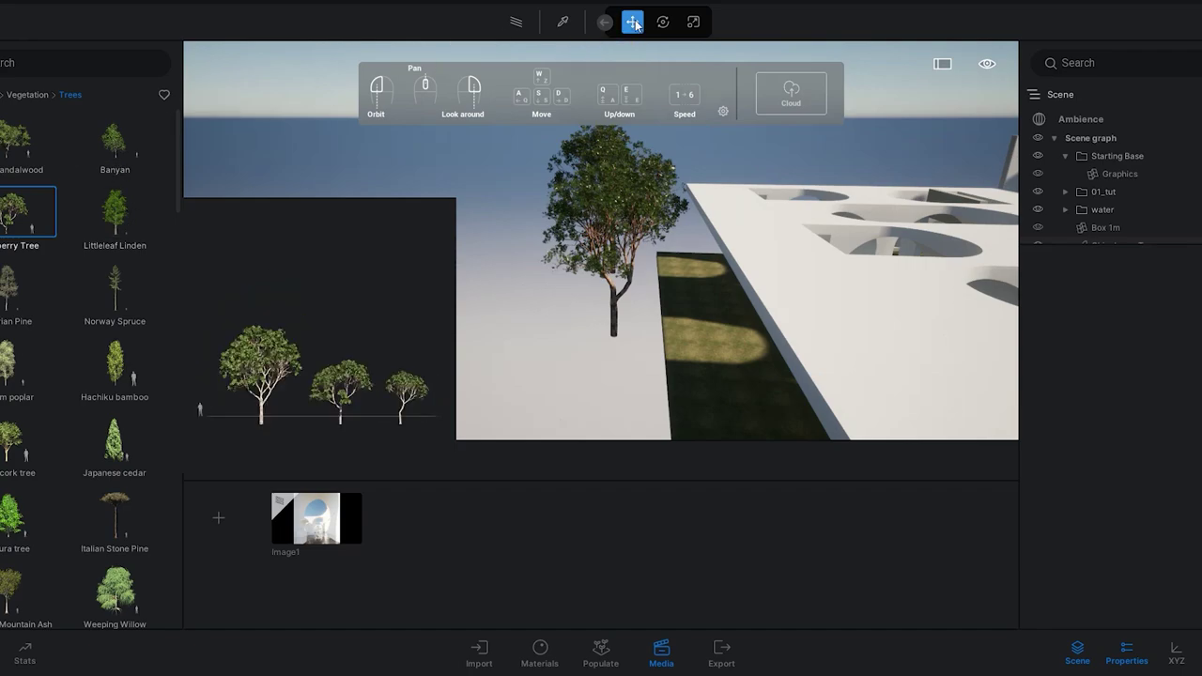
pyautogui.scroll(-1, 177, 168)
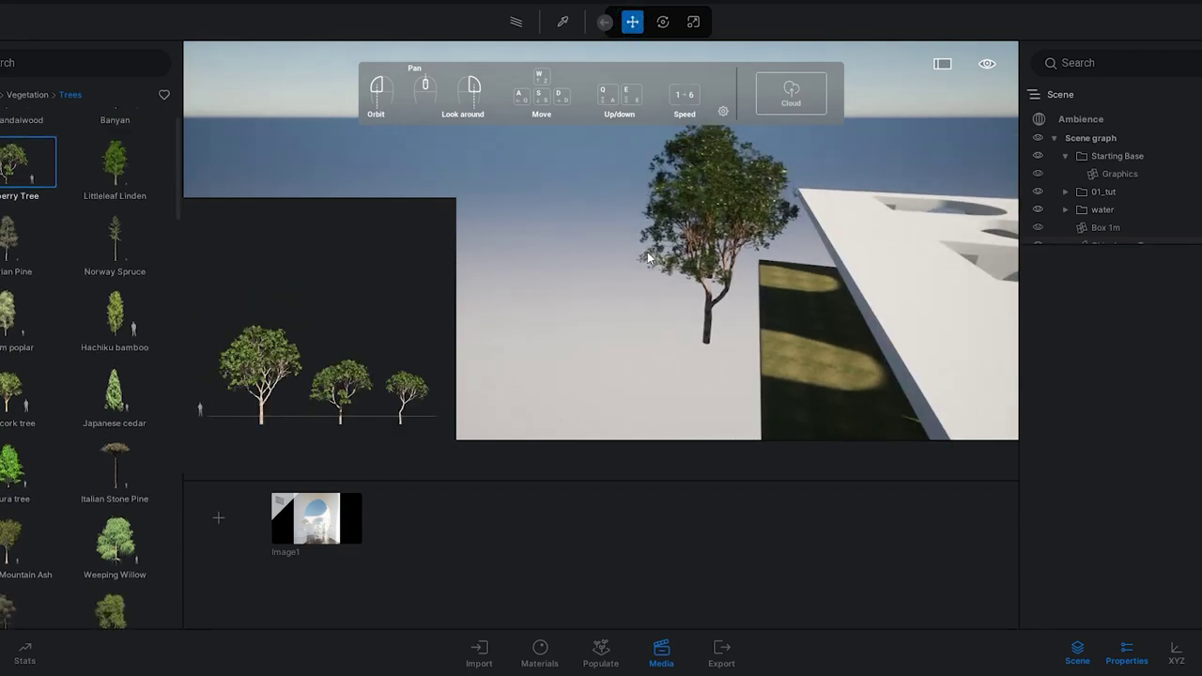
pyautogui.press('d')
pyautogui.moveTo(643, 402); pyautogui.dragTo(795, 331, button='right')
# Try a Littleleaf Linden near the Chinaberry Trees and check the composition in Image1
pyautogui.click(107, 158)
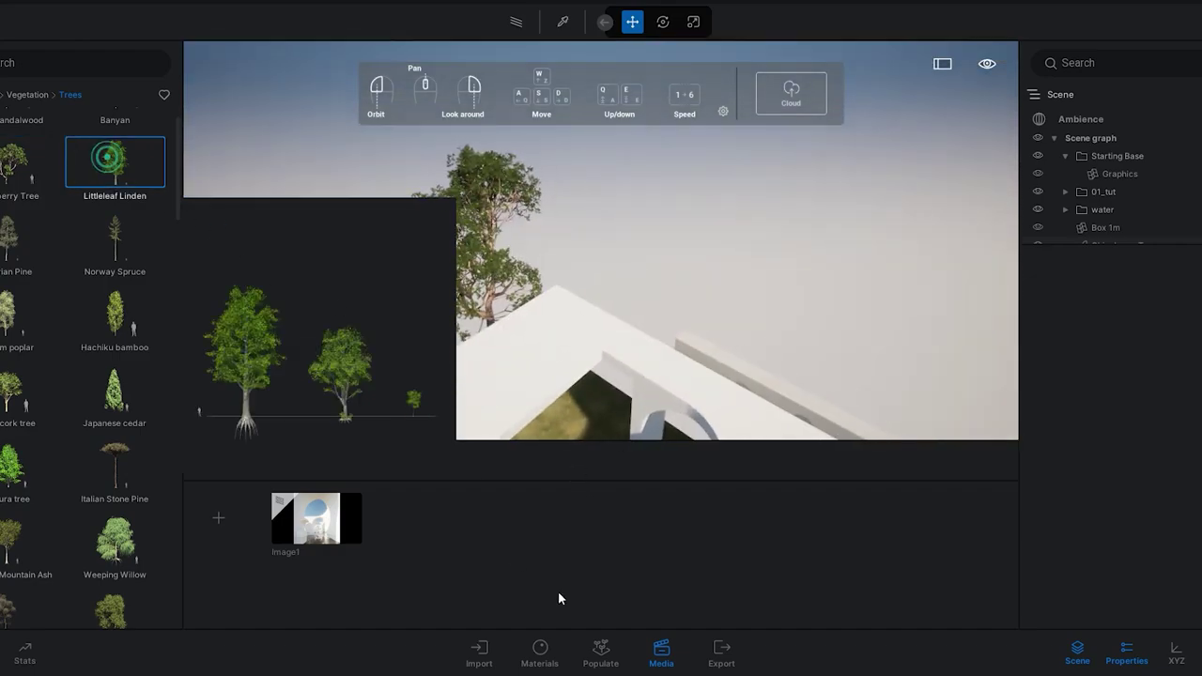
pyautogui.click(612, 357)
pyautogui.click(319, 521)
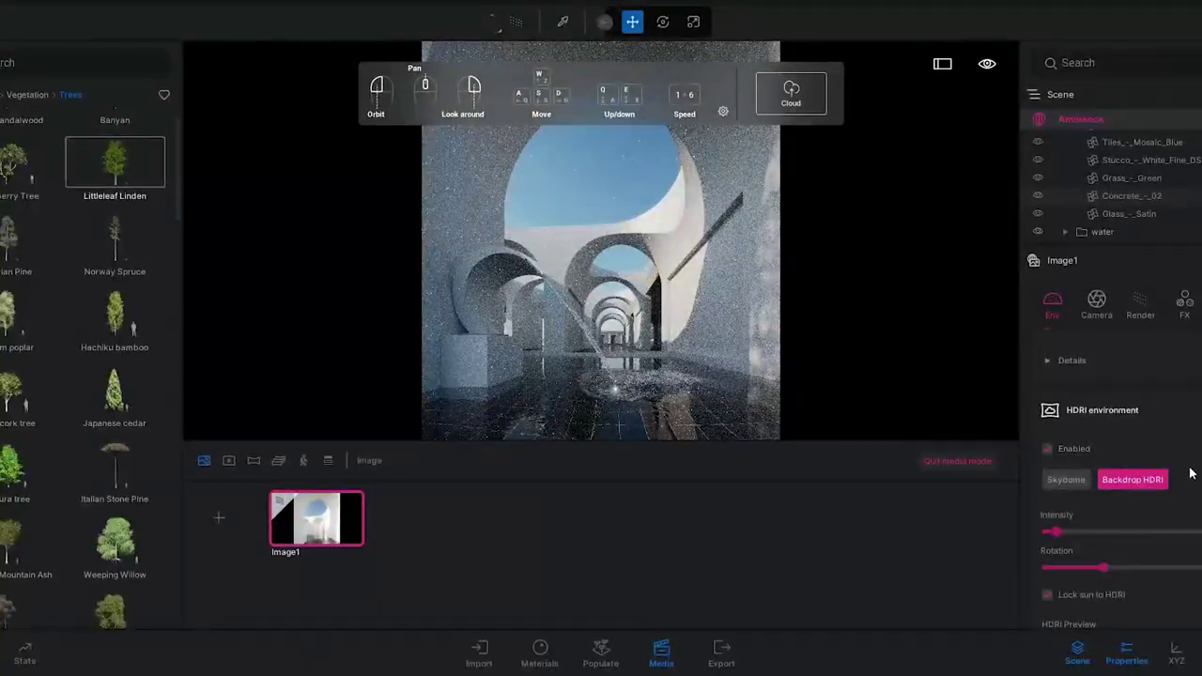
pyautogui.click(958, 461)
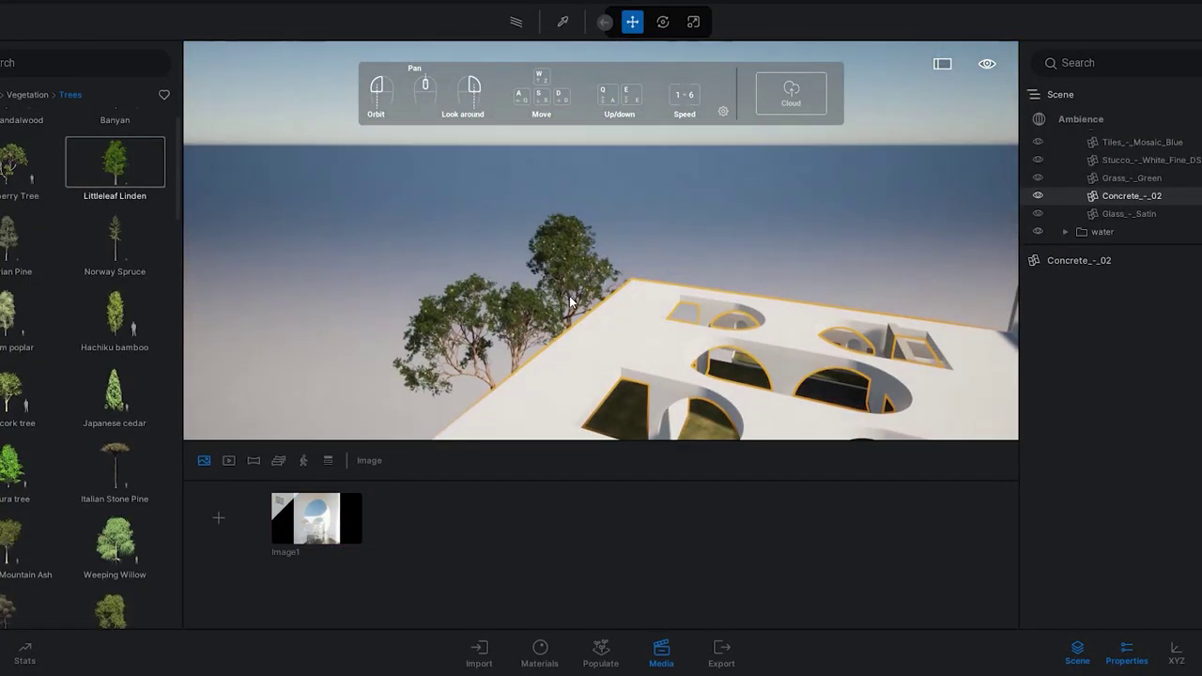
# Move two of the Chinaberry Trees closer to the building's far corner and check them in the Image1 view
pyautogui.click(570, 301)
pyautogui.moveTo(575, 330); pyautogui.dragTo(619, 307)
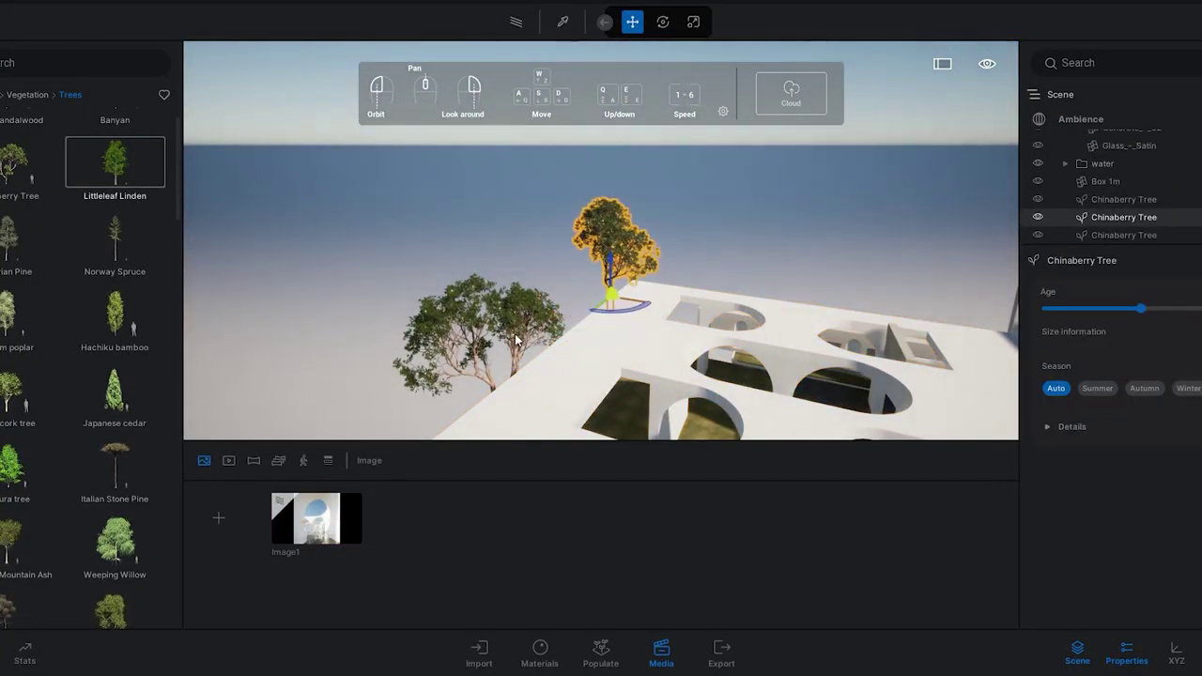
pyautogui.click(507, 338)
pyautogui.moveTo(496, 418); pyautogui.dragTo(560, 341)
pyautogui.click(328, 515)
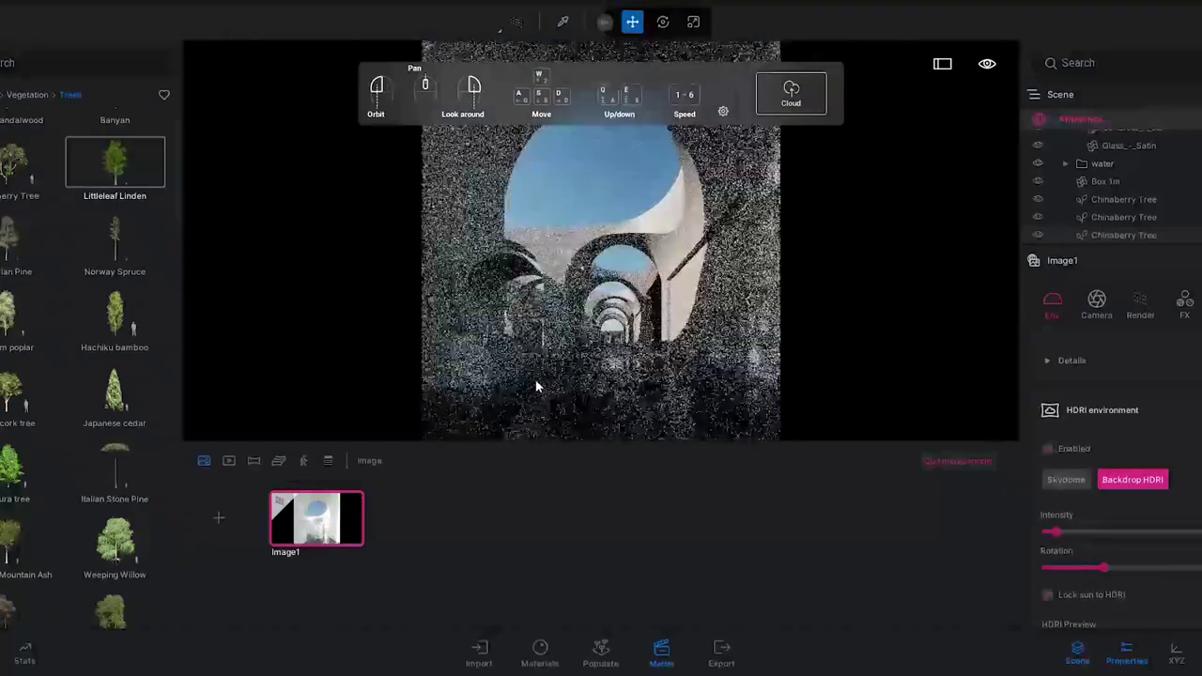
pyautogui.click(958, 462)
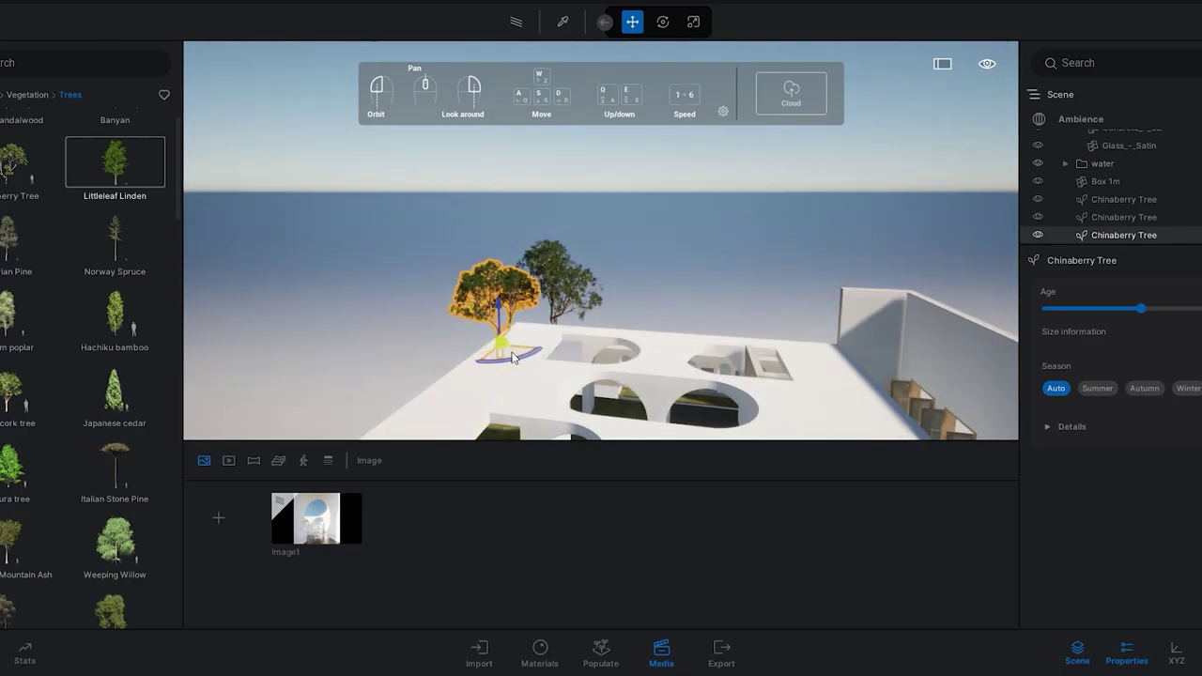
pyautogui.click(316, 519)
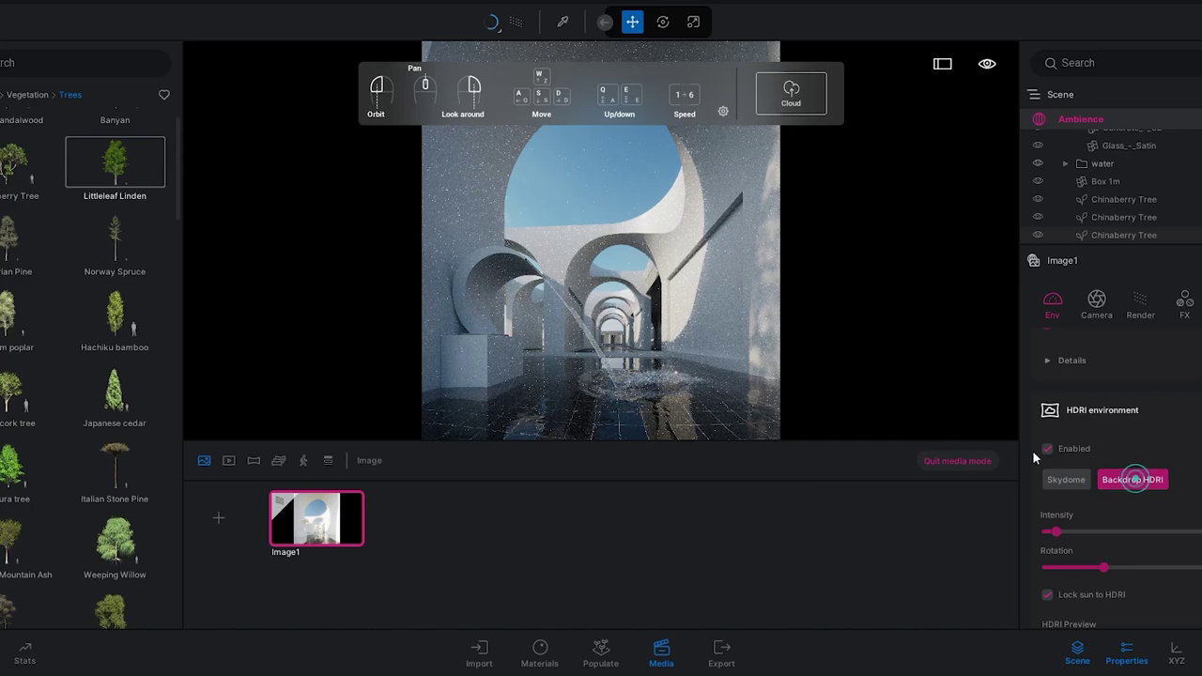
pyautogui.click(957, 460)
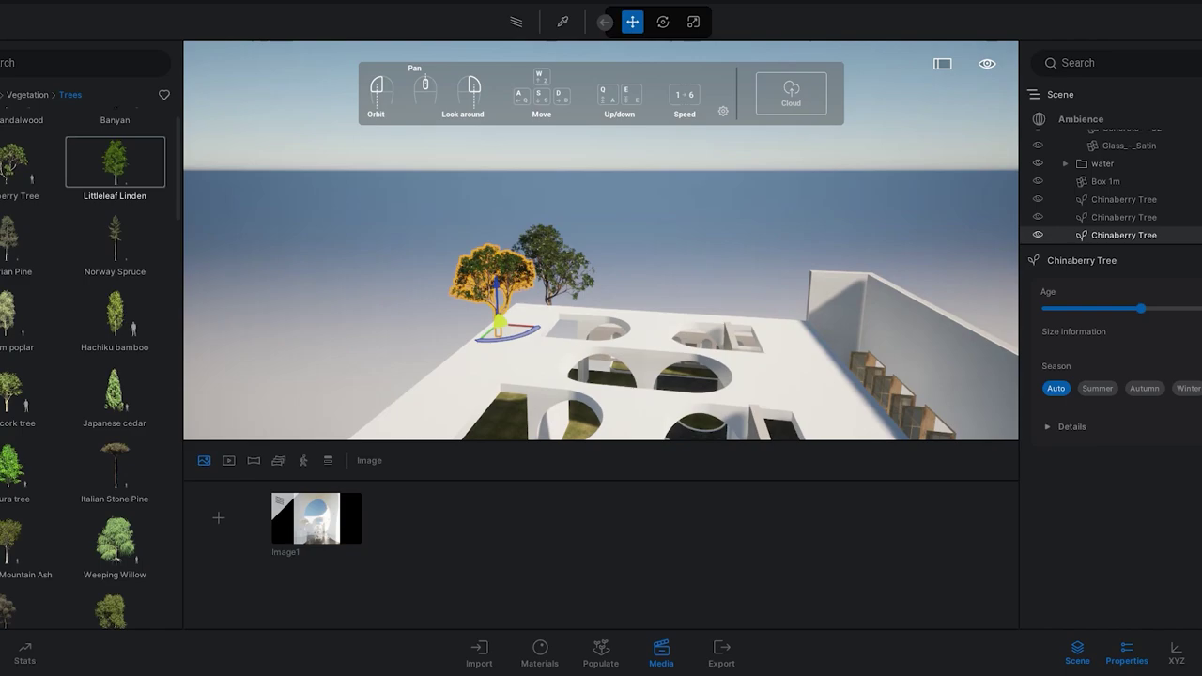
# Place the 14_1 tree from the user library at the far end of the arched building and preview it in Image1
pyautogui.click(0, 95)
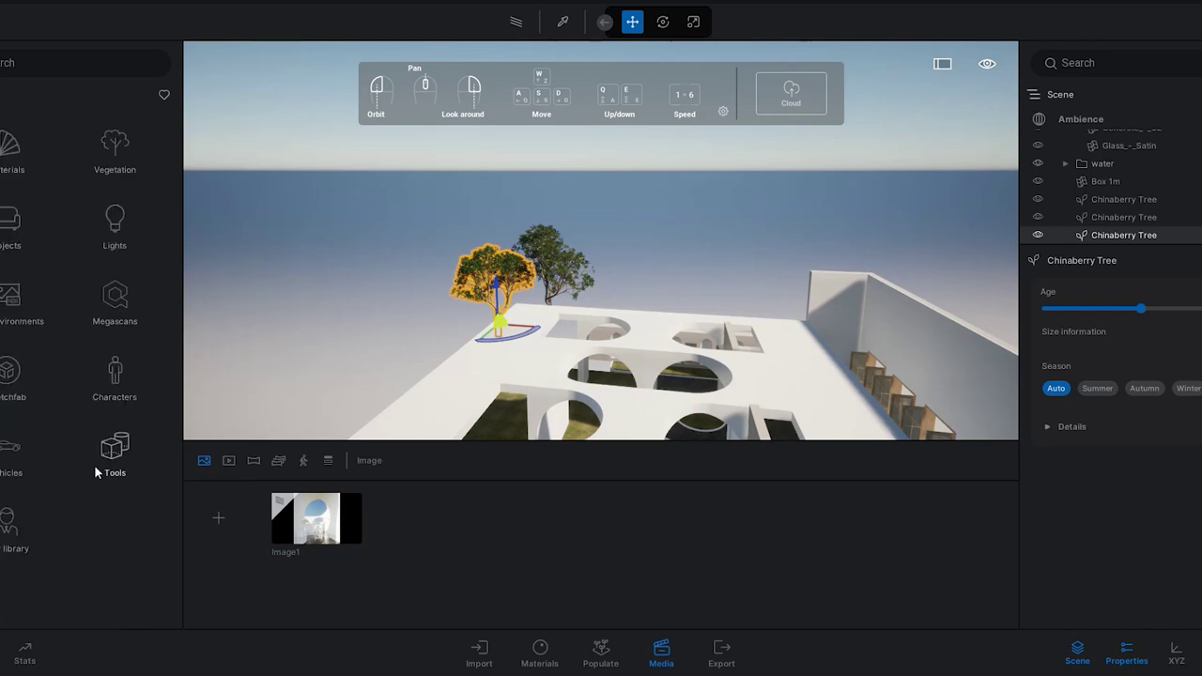
pyautogui.click(15, 523)
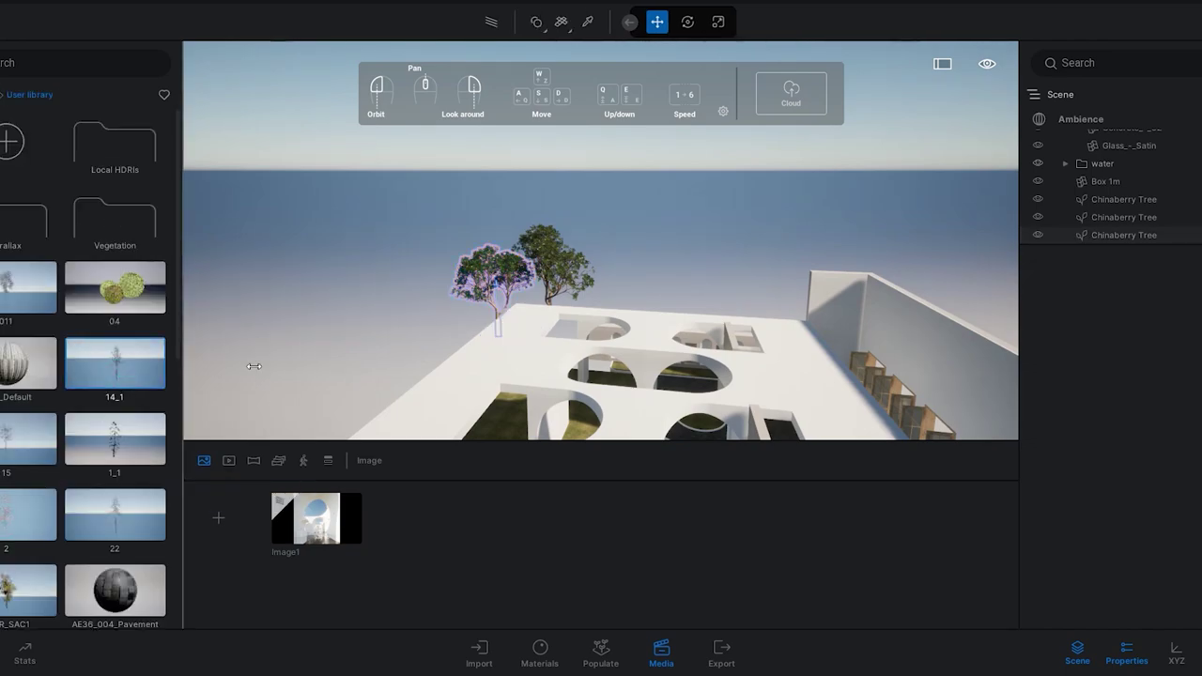
pyautogui.moveTo(488, 280); pyautogui.dragTo(531, 370, button='right')
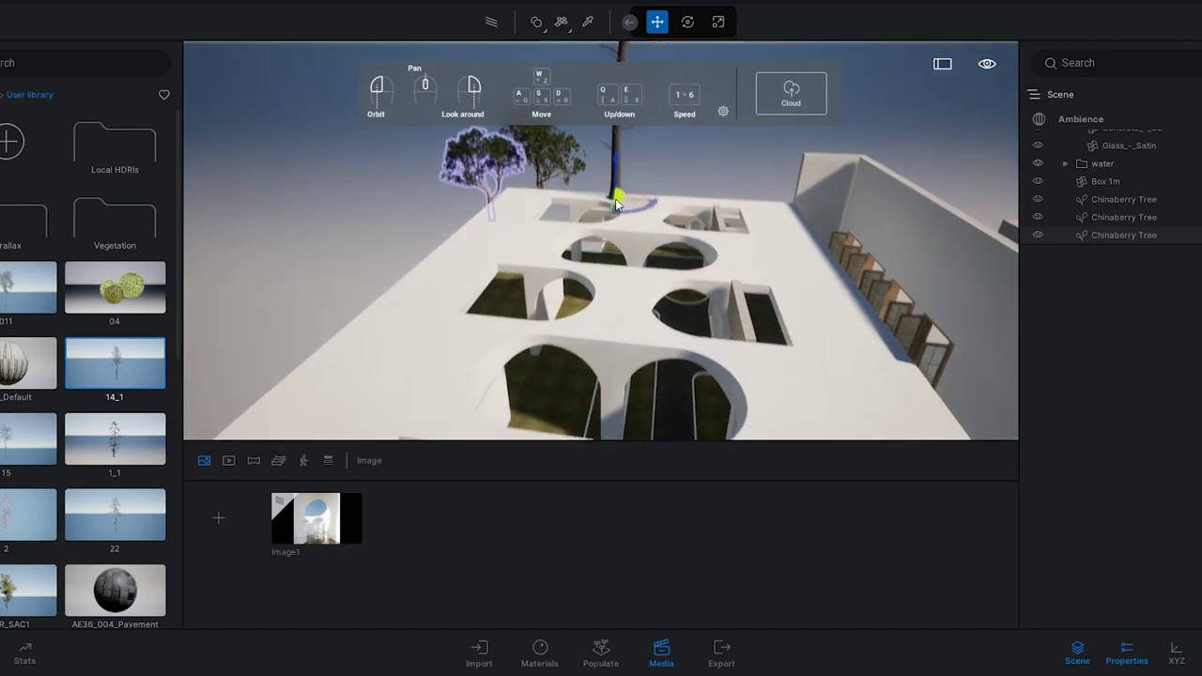
pyautogui.press('w')
pyautogui.moveTo(618, 202); pyautogui.dragTo(620, 176, button='right')
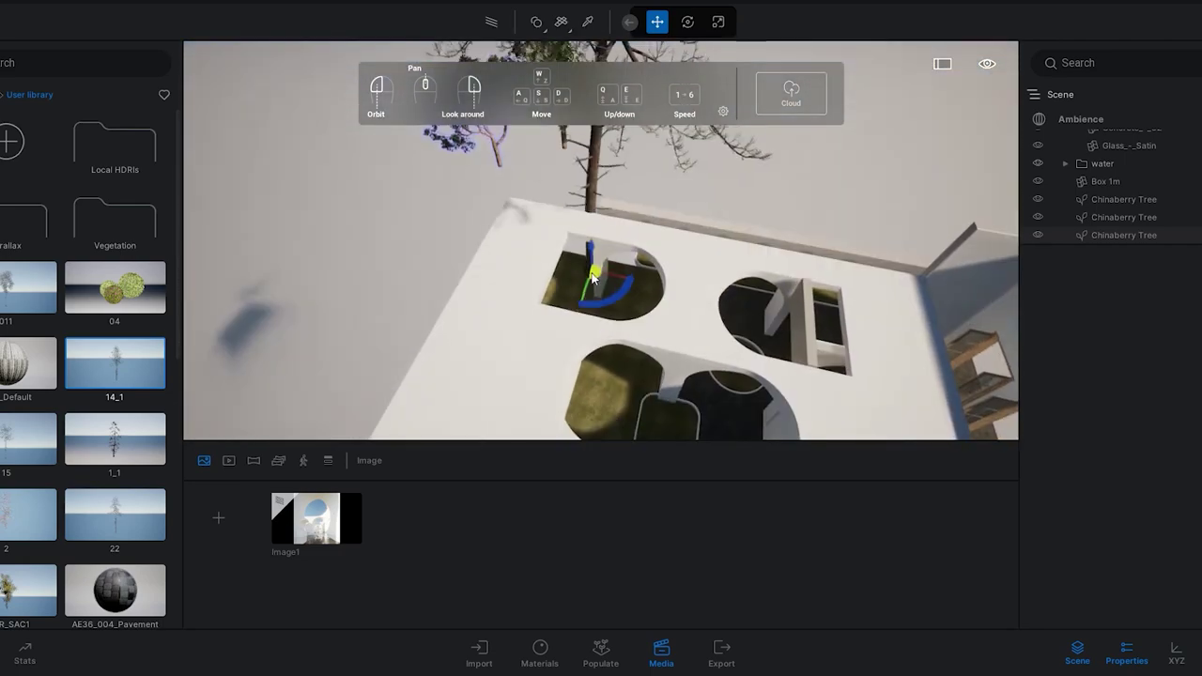
pyautogui.press('w')
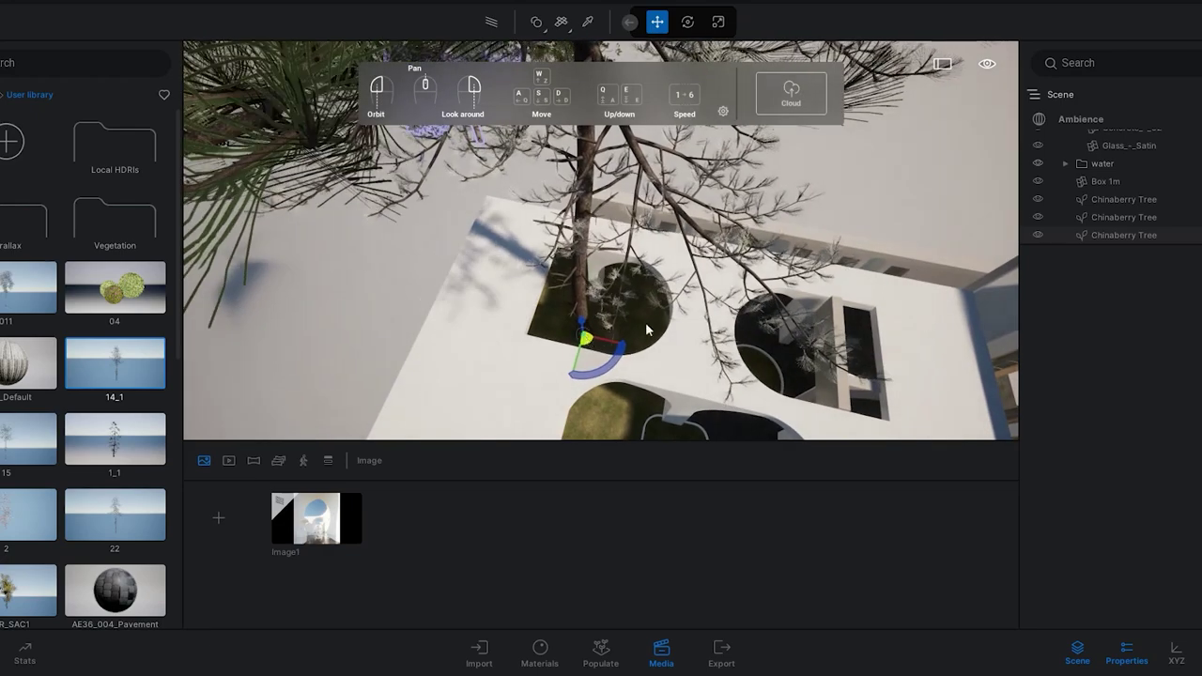
pyautogui.click(317, 518)
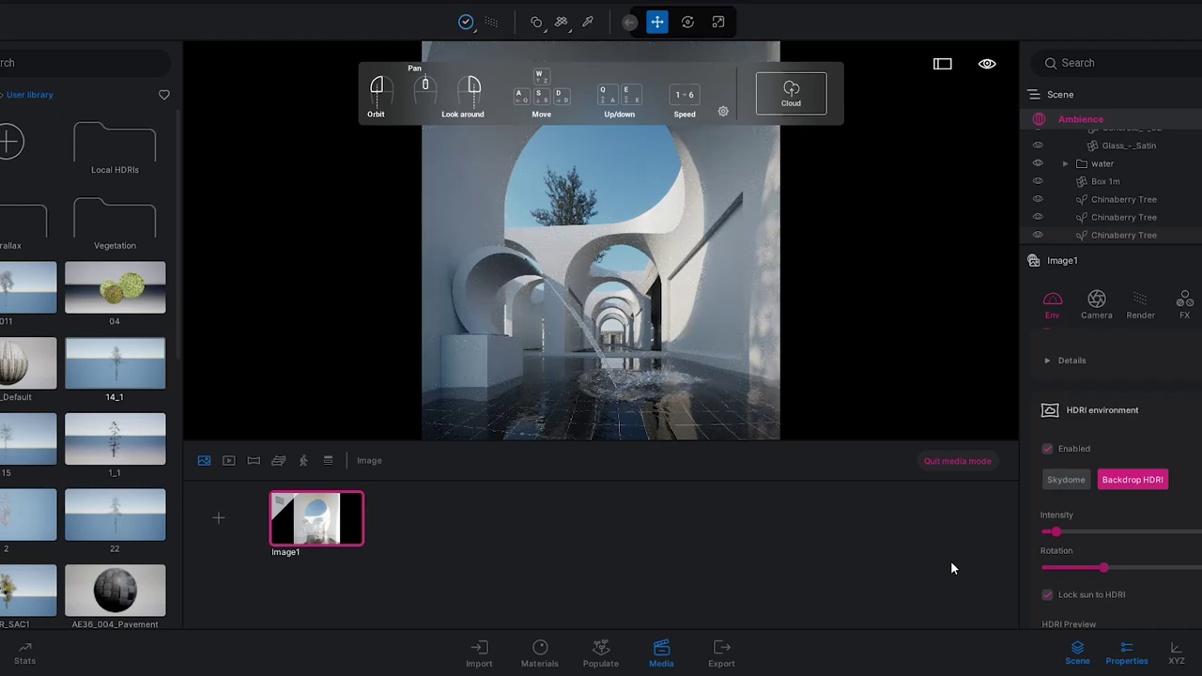
# Move the tall tree 14 to the building's far corner beside the Chinaberry Trees and check it in Image1
pyautogui.click(957, 461)
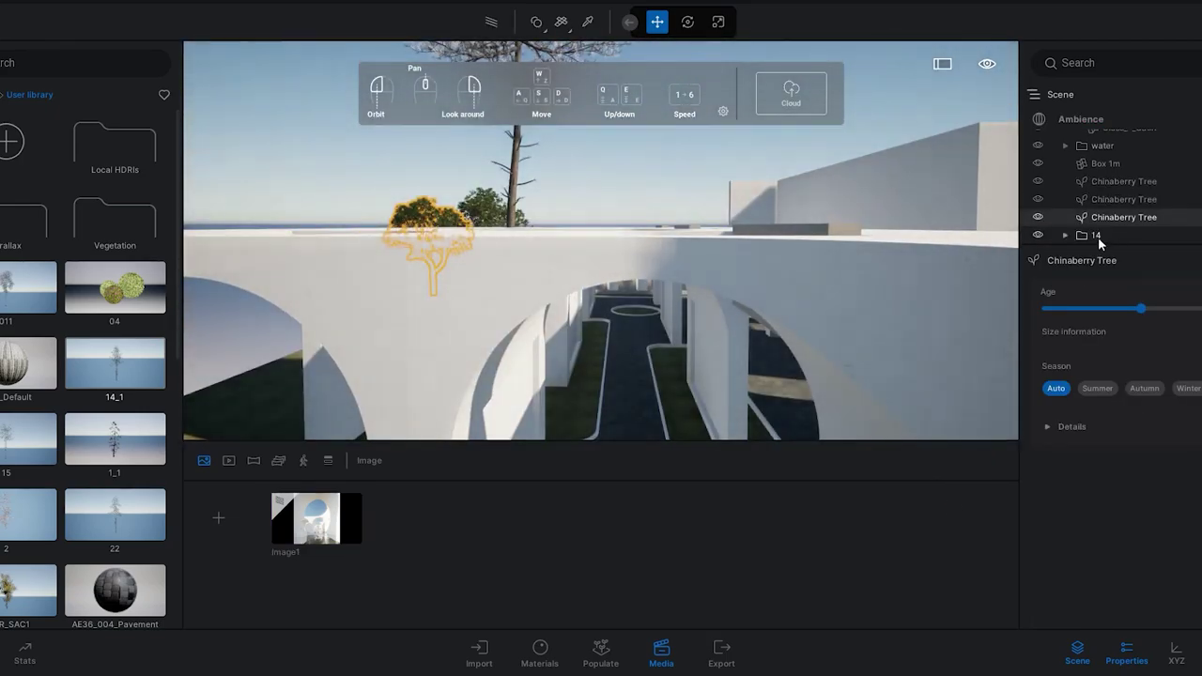
pyautogui.doubleClick(1098, 237)
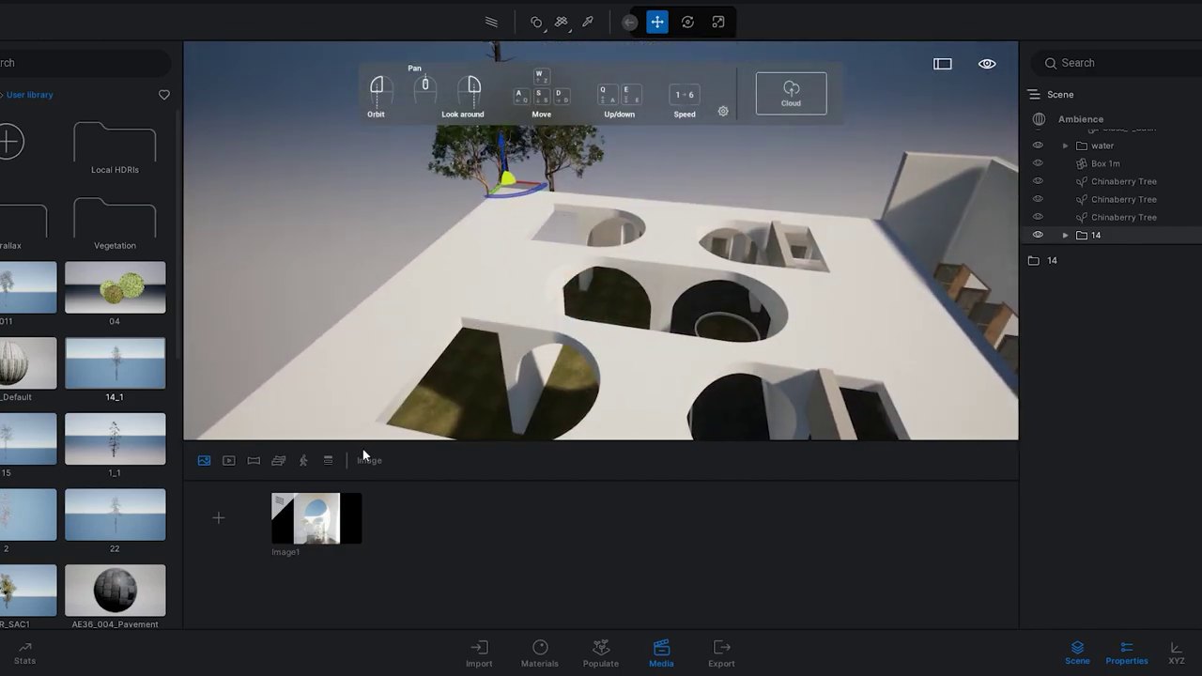
pyautogui.click(317, 518)
pyautogui.click(984, 464)
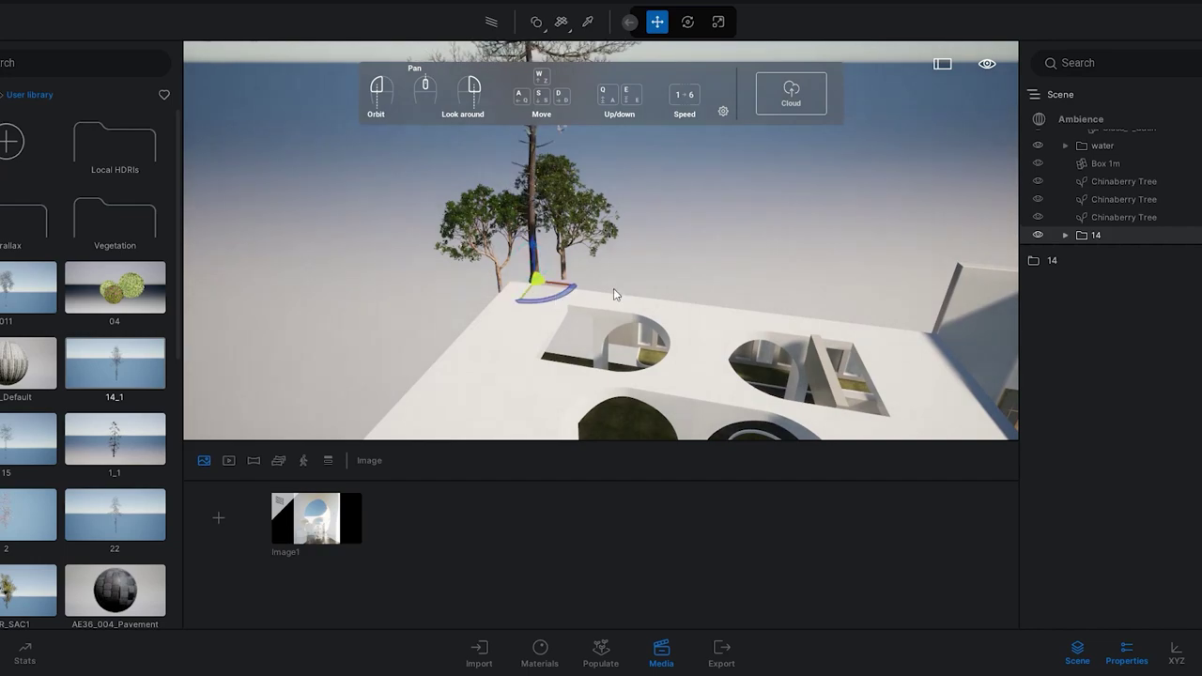
# Copy tree 14 to the opposite far corner of the building, adjust its position behind the roof edge, and preview it in Image1
pyautogui.moveTo(613, 288); pyautogui.dragTo(653, 325, button='right')
pyautogui.keyDown('shift'); pyautogui.moveTo(515, 250); pyautogui.dragTo(836, 270); pyautogui.keyUp('shift')
pyautogui.click(579, 410)
pyautogui.moveTo(609, 342); pyautogui.dragTo(686, 344, button='right')
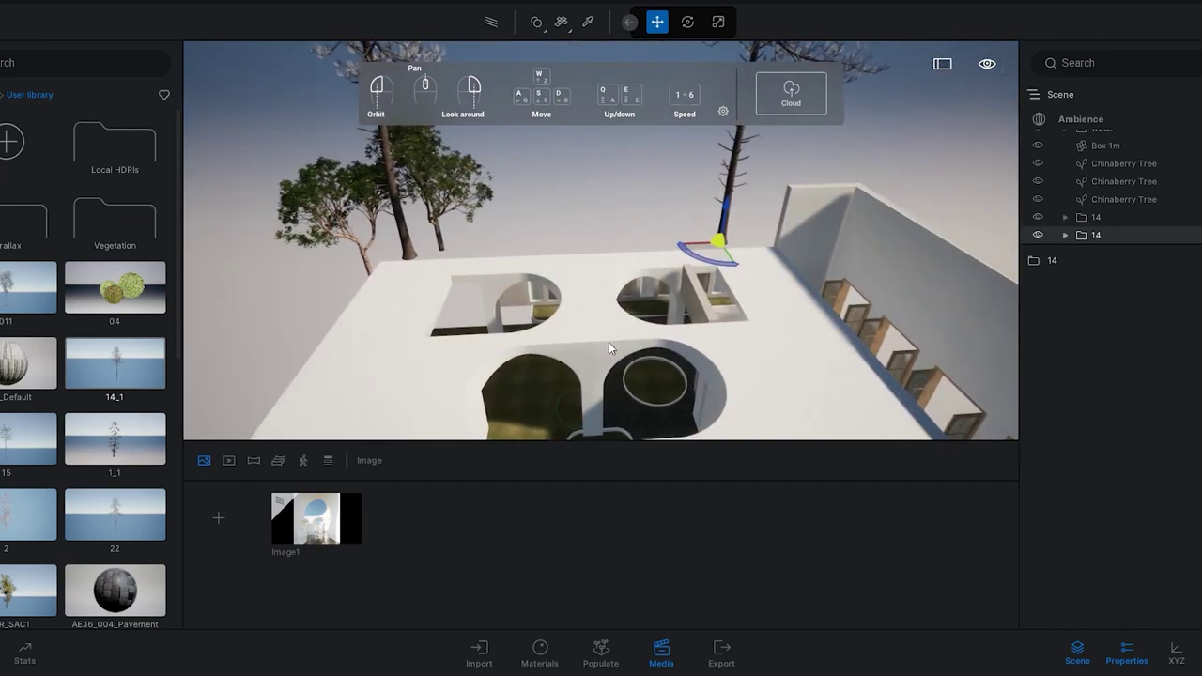
pyautogui.scroll(4, 609, 342)
pyautogui.moveTo(663, 304); pyautogui.dragTo(688, 362)
pyautogui.moveTo(691, 227); pyautogui.dragTo(728, 371)
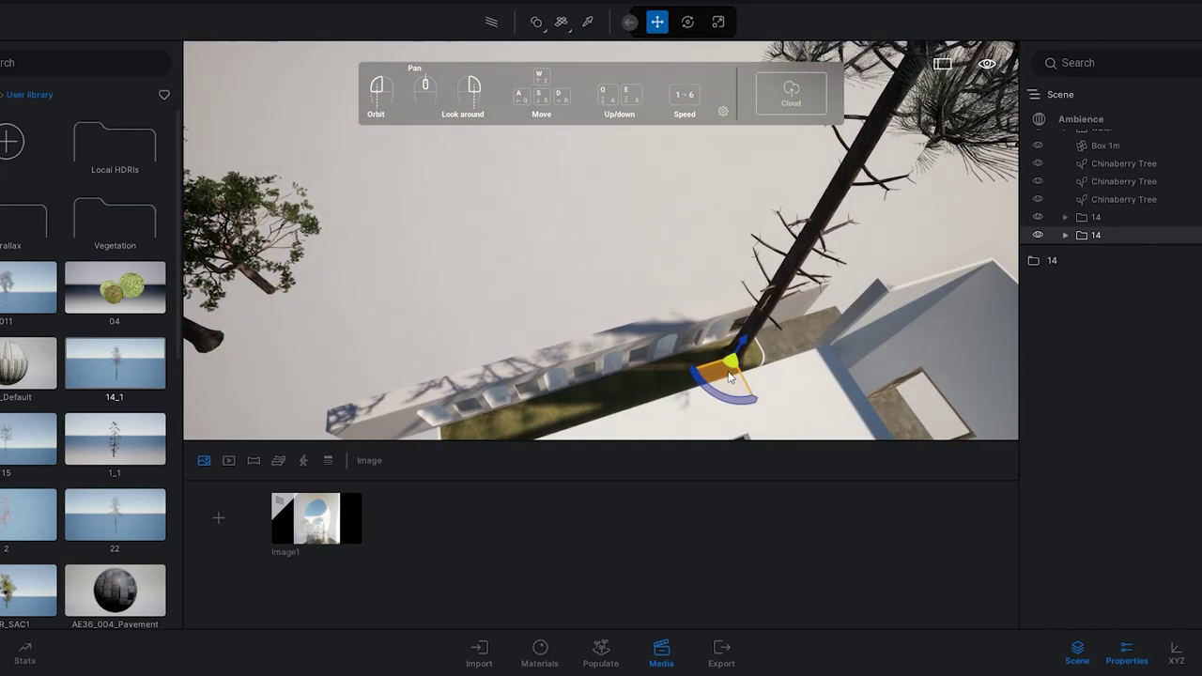
pyautogui.click(316, 517)
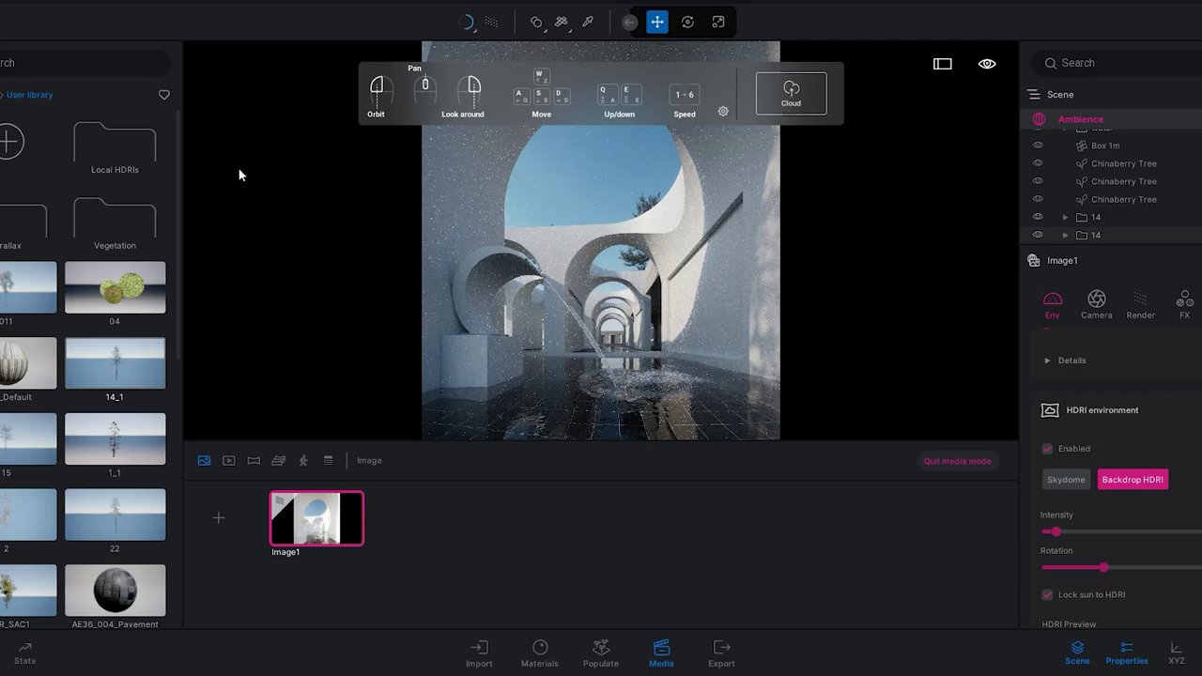
pyautogui.hotkey('ctrl', 'l')
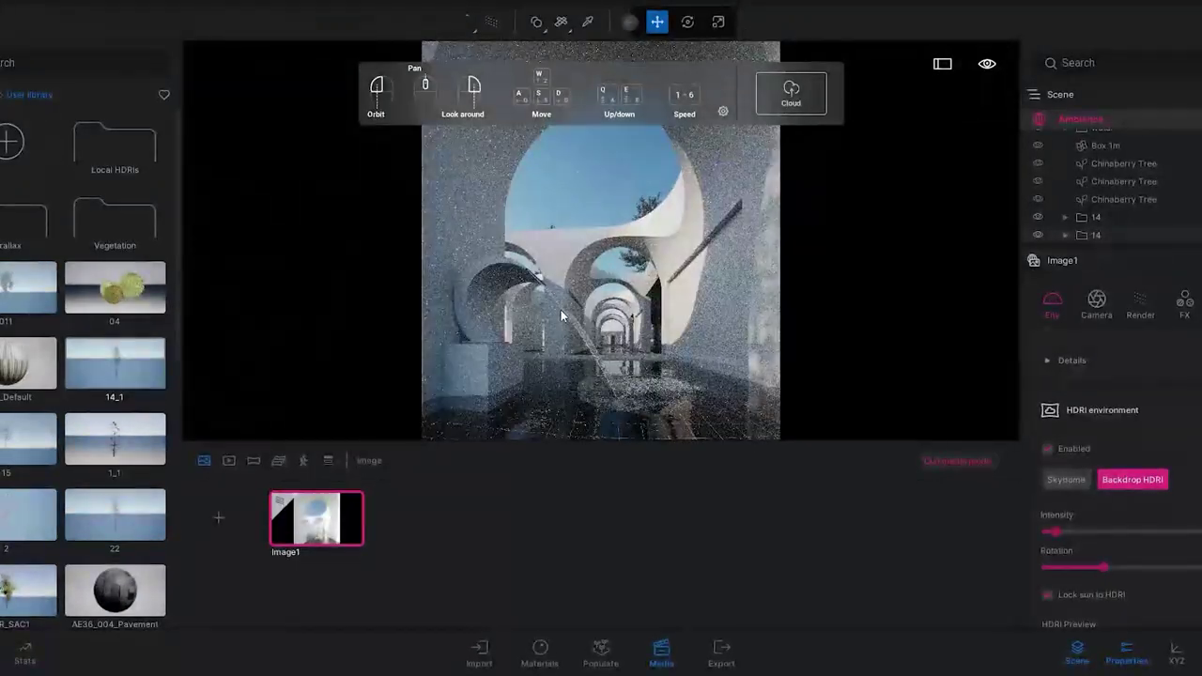
pyautogui.scroll(2, 560, 312)
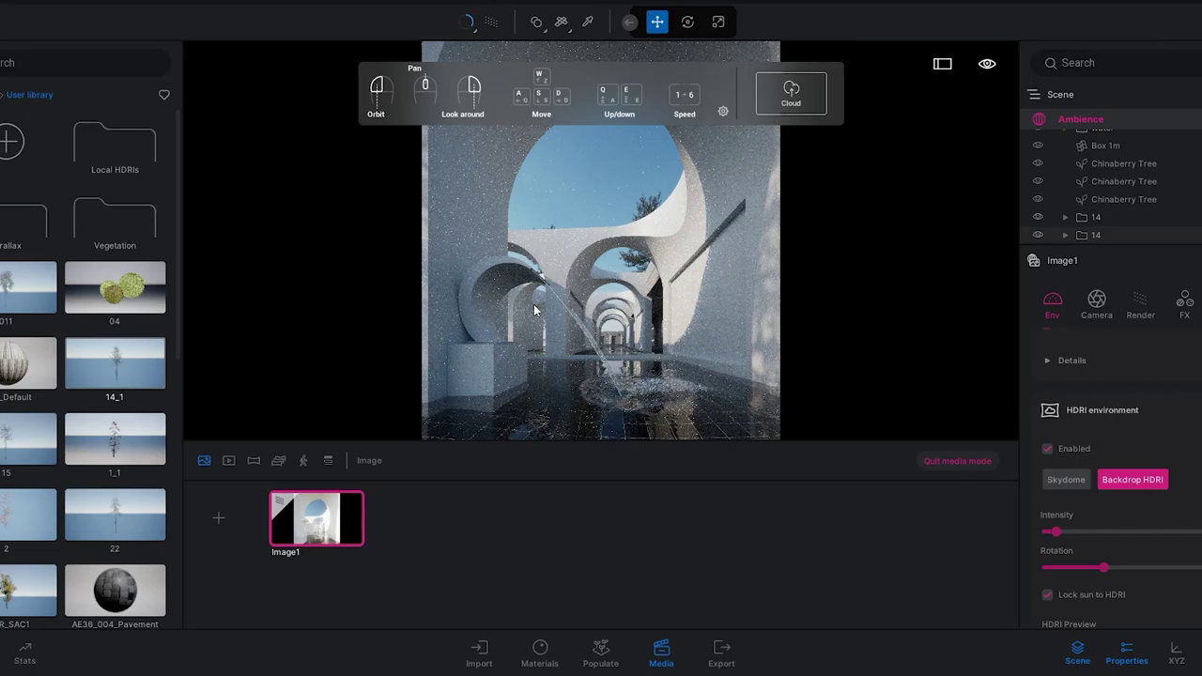
pyautogui.scroll(2, 536, 291)
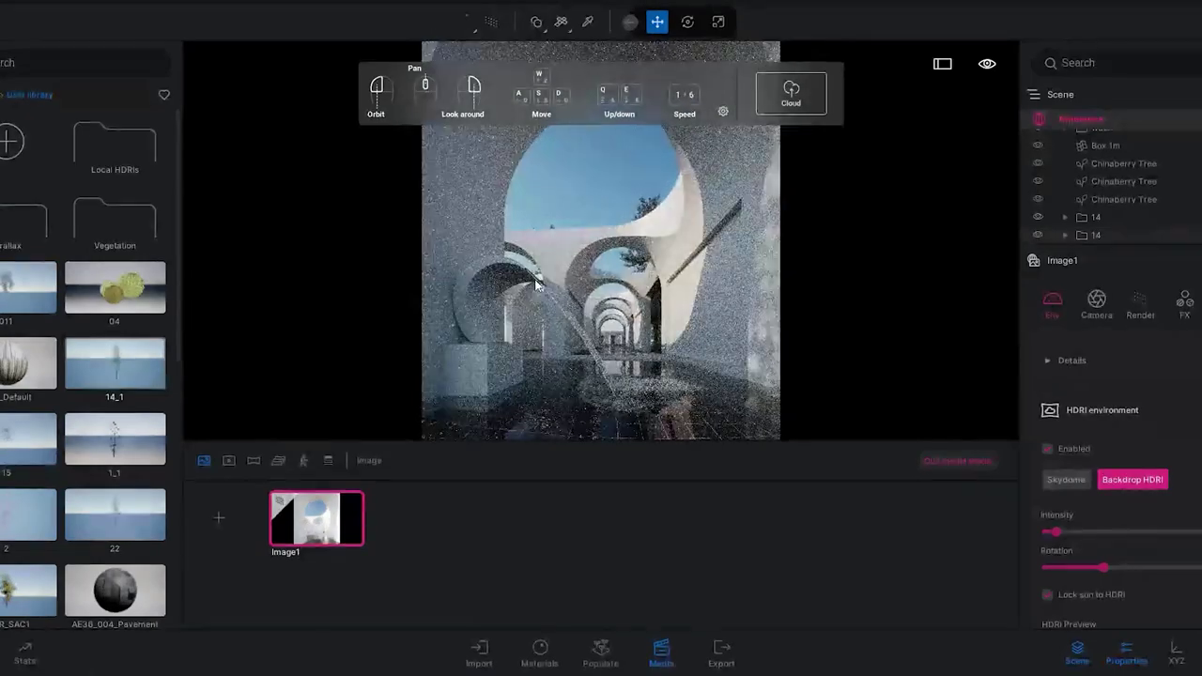
# Move the tree 14 beside the Chinaberry Trees forward along the building's side and check it in Image1
pyautogui.click(958, 461)
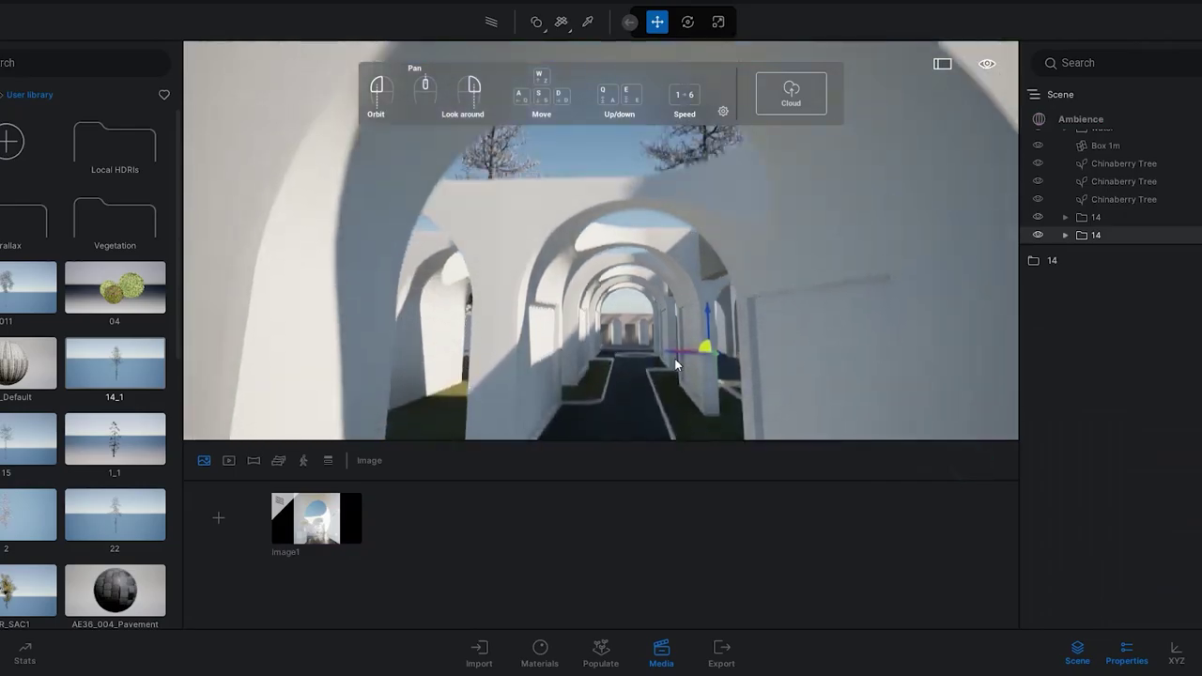
pyautogui.click(474, 248)
pyautogui.moveTo(474, 248); pyautogui.dragTo(486, 305, button='right')
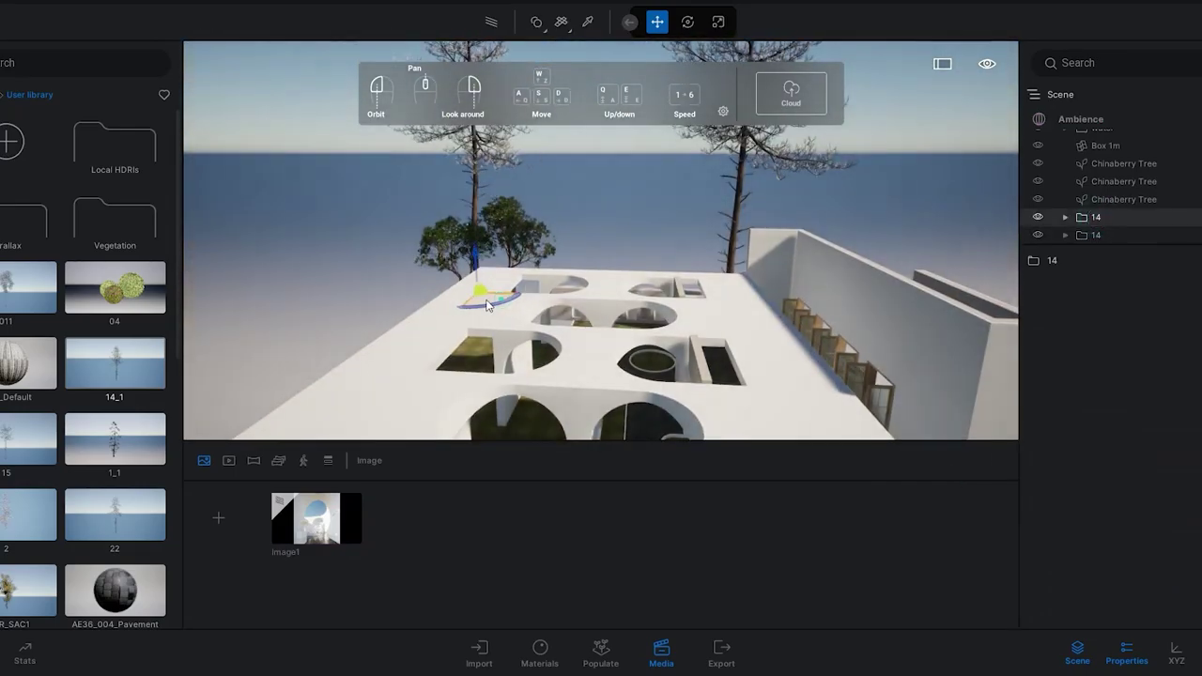
pyautogui.click(315, 518)
pyautogui.click(958, 461)
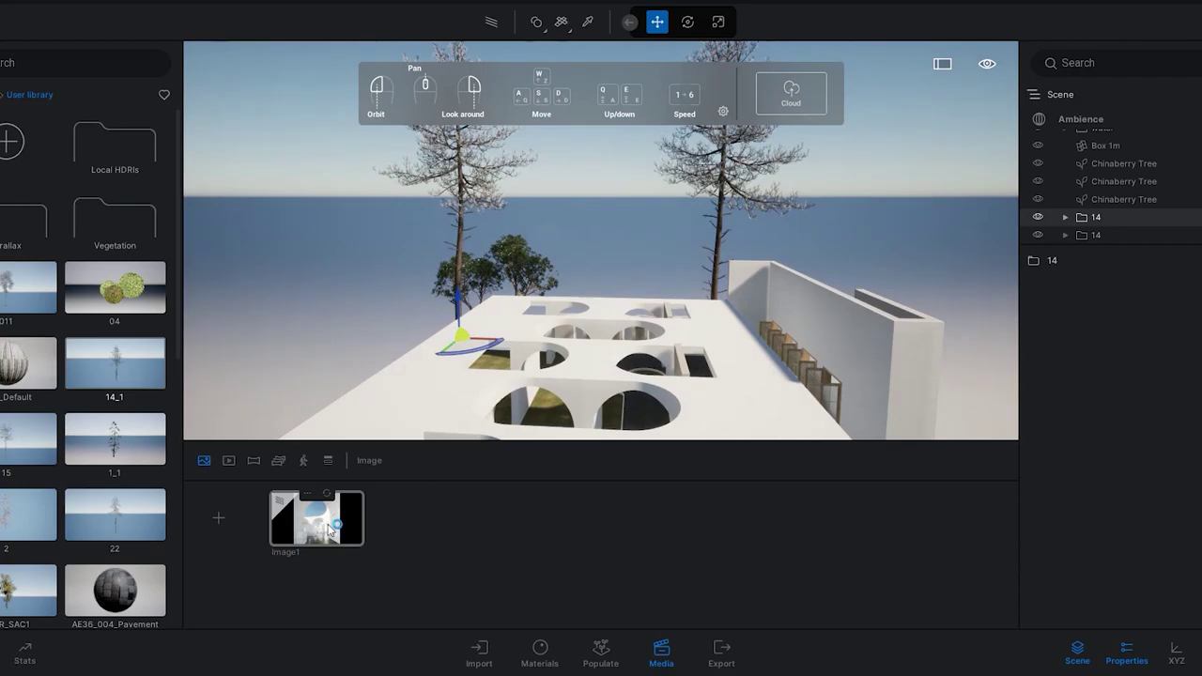
pyautogui.click(327, 530)
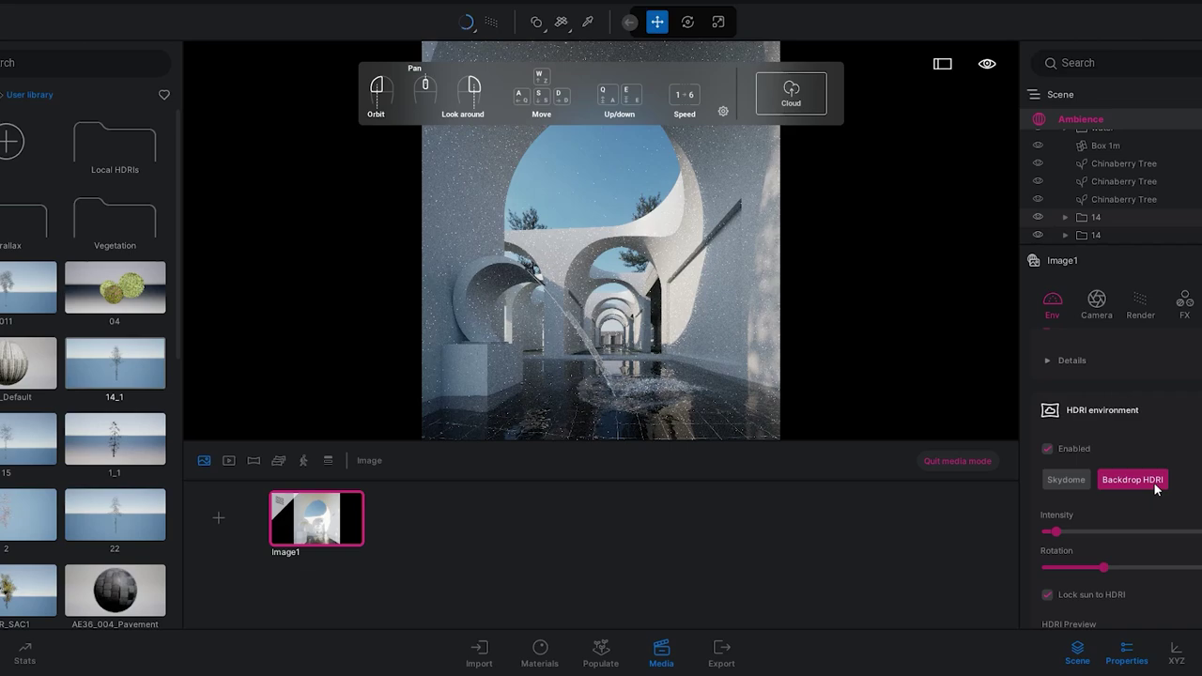
# Copy tree 14 to a spot behind the building between the two existing tall trees and preview it in Image1
pyautogui.click(959, 463)
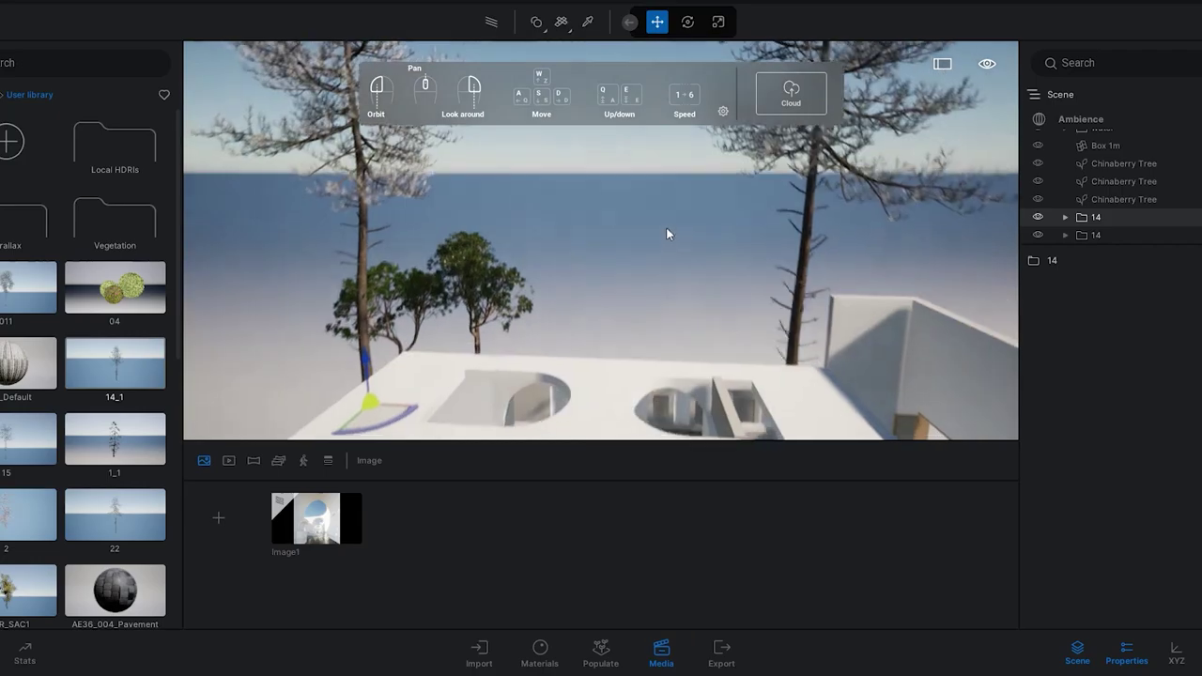
pyautogui.keyDown('alt'); pyautogui.moveTo(376, 399); pyautogui.dragTo(649, 289); pyautogui.keyUp('alt')
pyautogui.click(558, 408)
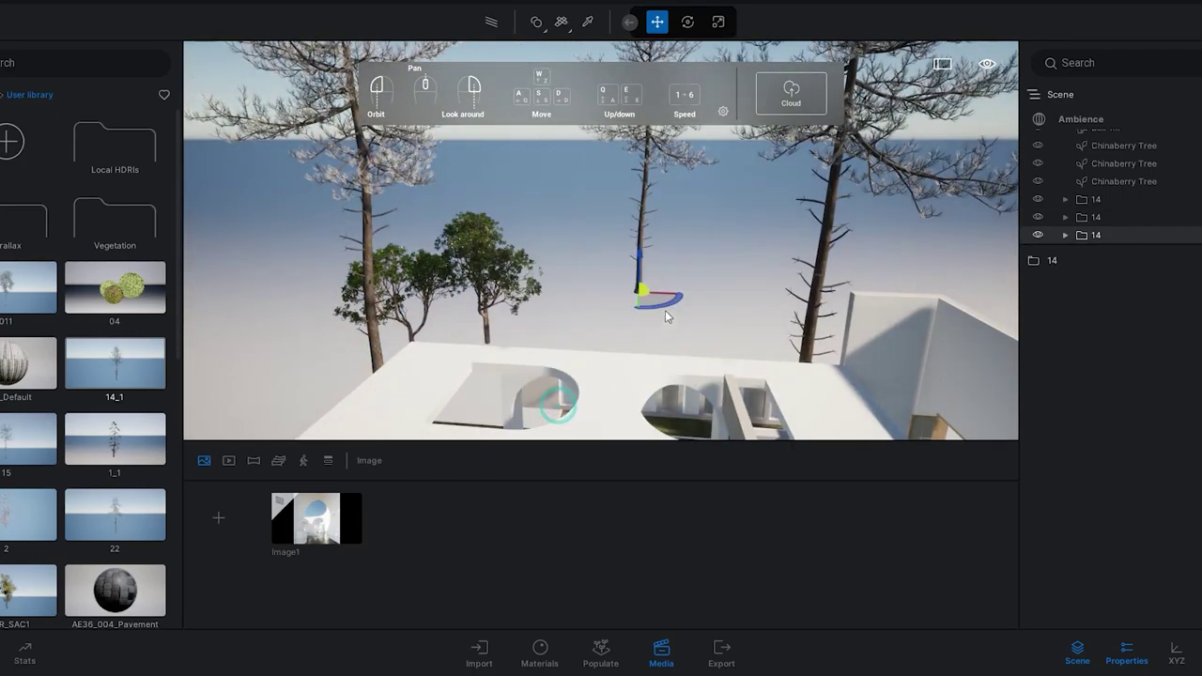
pyautogui.click(316, 518)
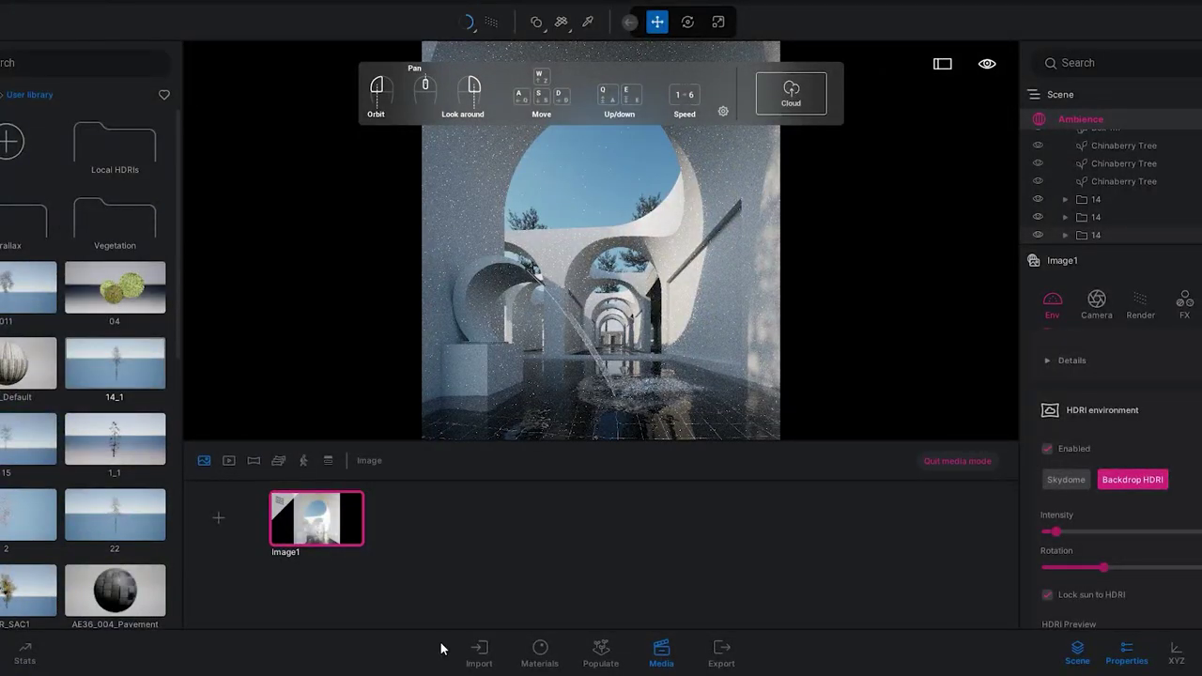
pyautogui.click(966, 464)
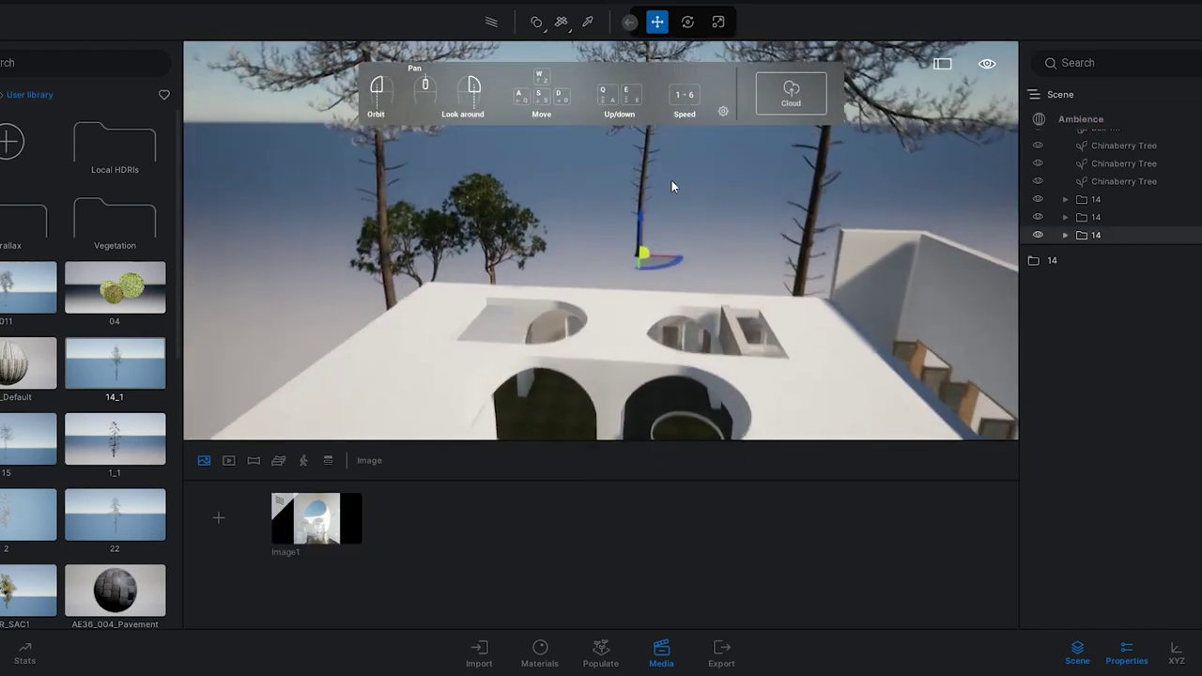
# Place a row of five Norway Spruce trees from the vegetation library behind the building and preview it in Image1
pyautogui.click(0, 94)
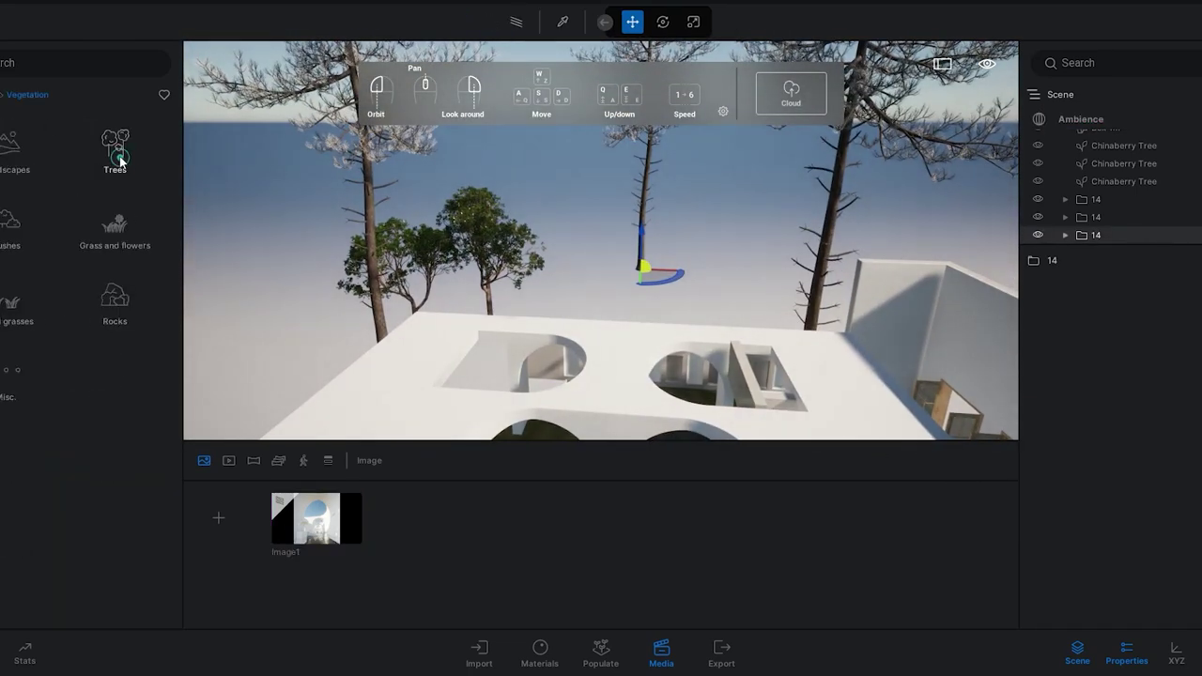
pyautogui.click(127, 160)
pyautogui.moveTo(115, 287); pyautogui.dragTo(706, 275)
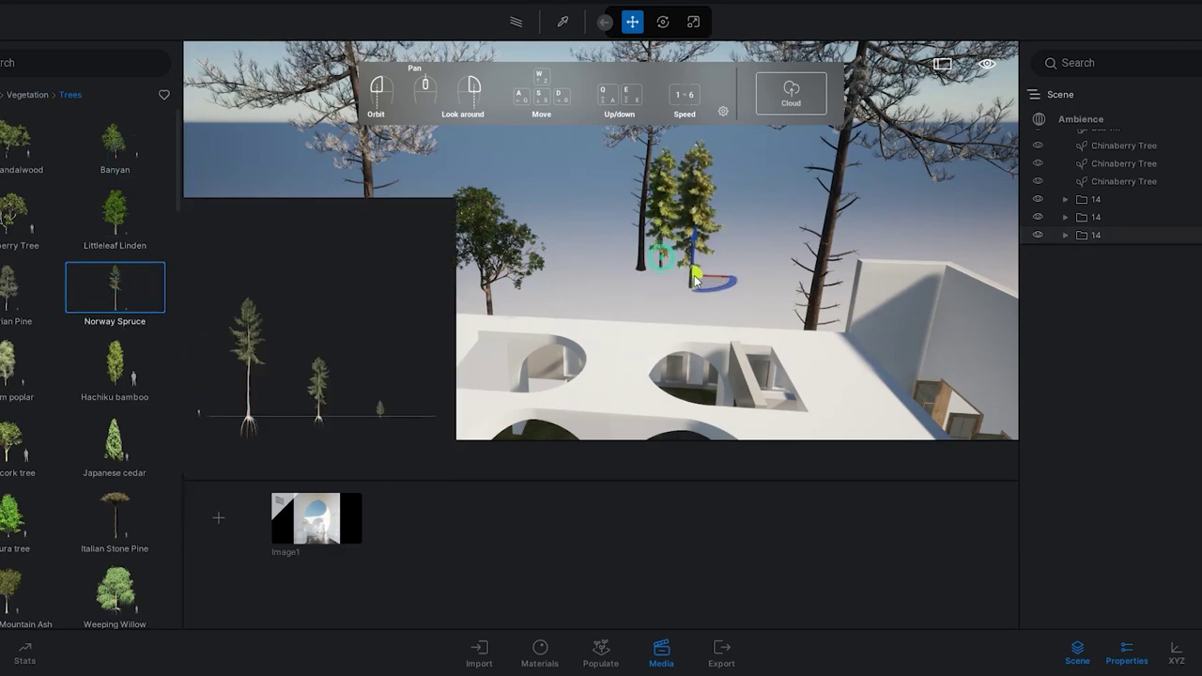
pyautogui.click(695, 276)
pyautogui.click(615, 256)
pyautogui.click(726, 304)
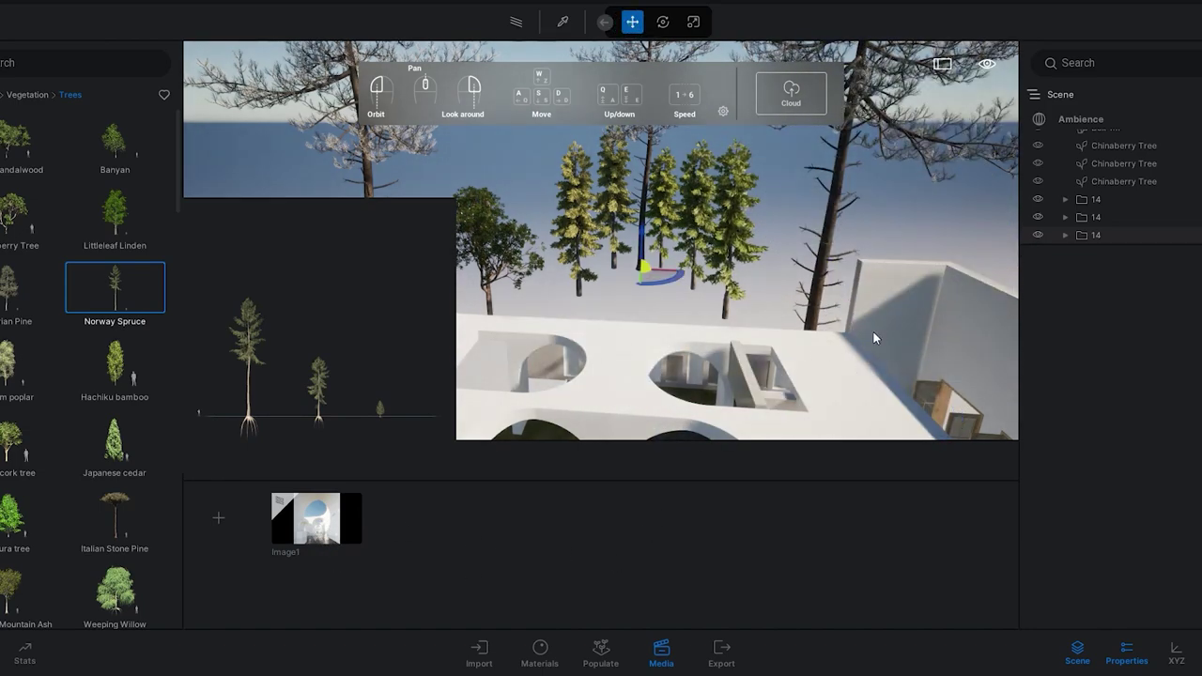
pyautogui.click(333, 521)
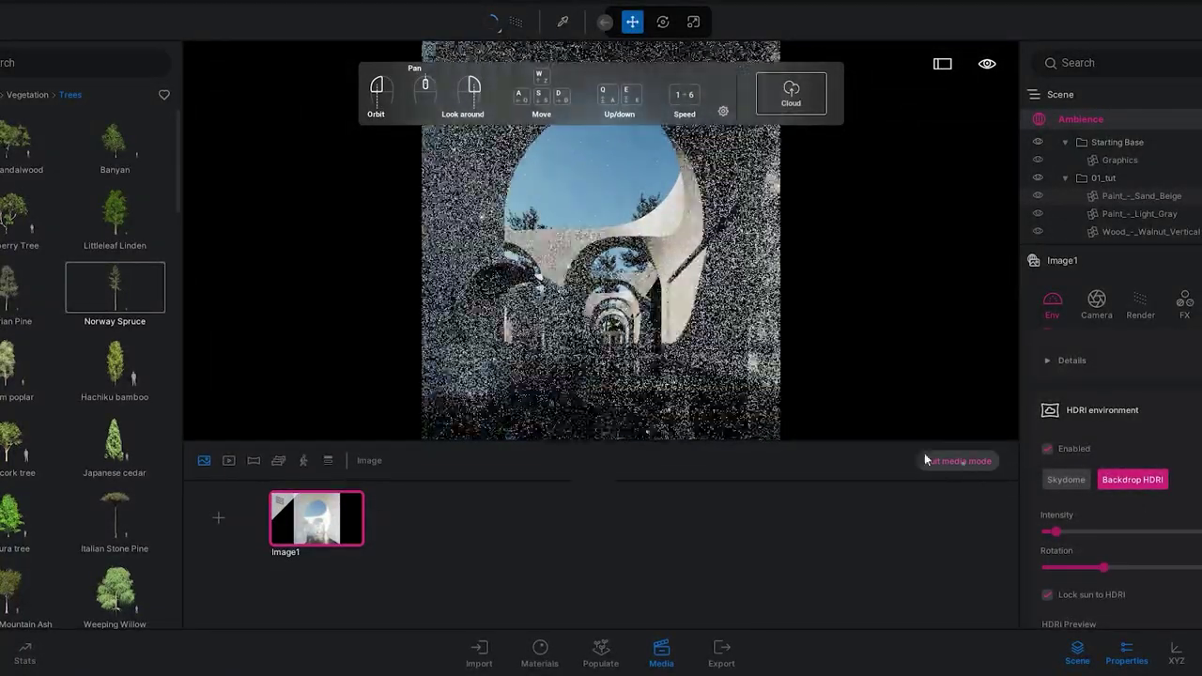
# Place the phillyrea angustifolia tree from the user library's Vegetation folder in the round planter at the walkway's end
pyautogui.click(934, 460)
pyautogui.press('w')
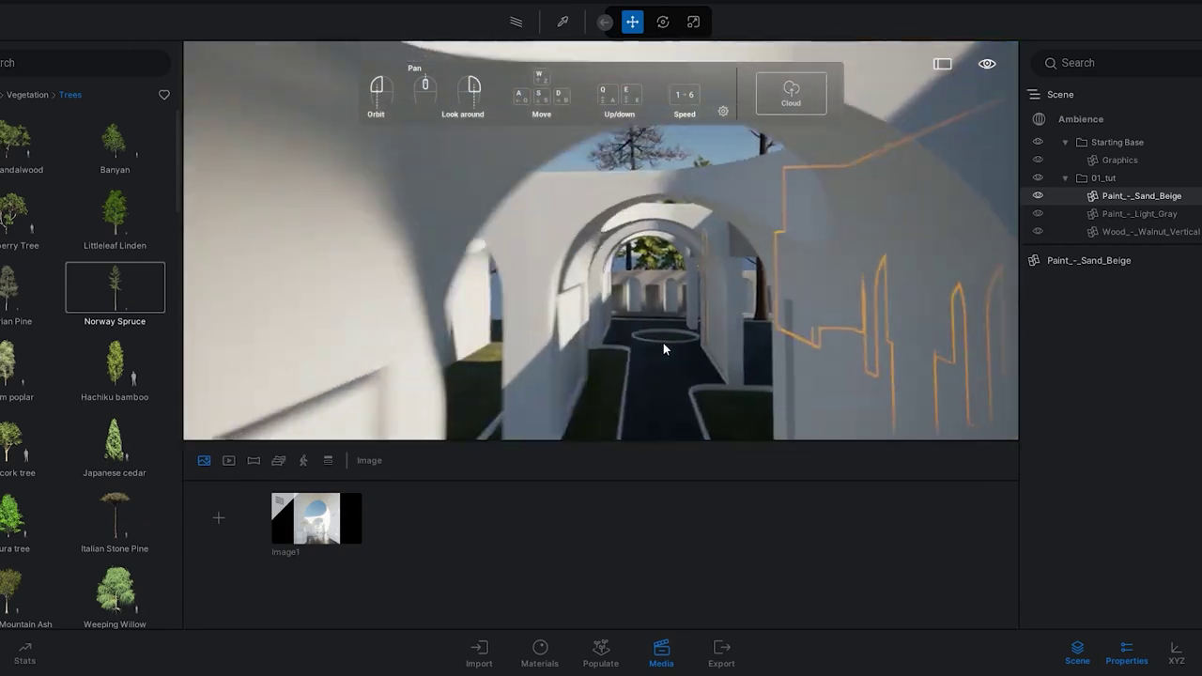
pyautogui.moveTo(664, 343)
pyautogui.mouseDown(button='right')
pyautogui.moveTo(655, 357)
pyautogui.moveTo(665, 357)
pyautogui.mouseUp(button='right')
pyautogui.press('w')
pyautogui.press('d')
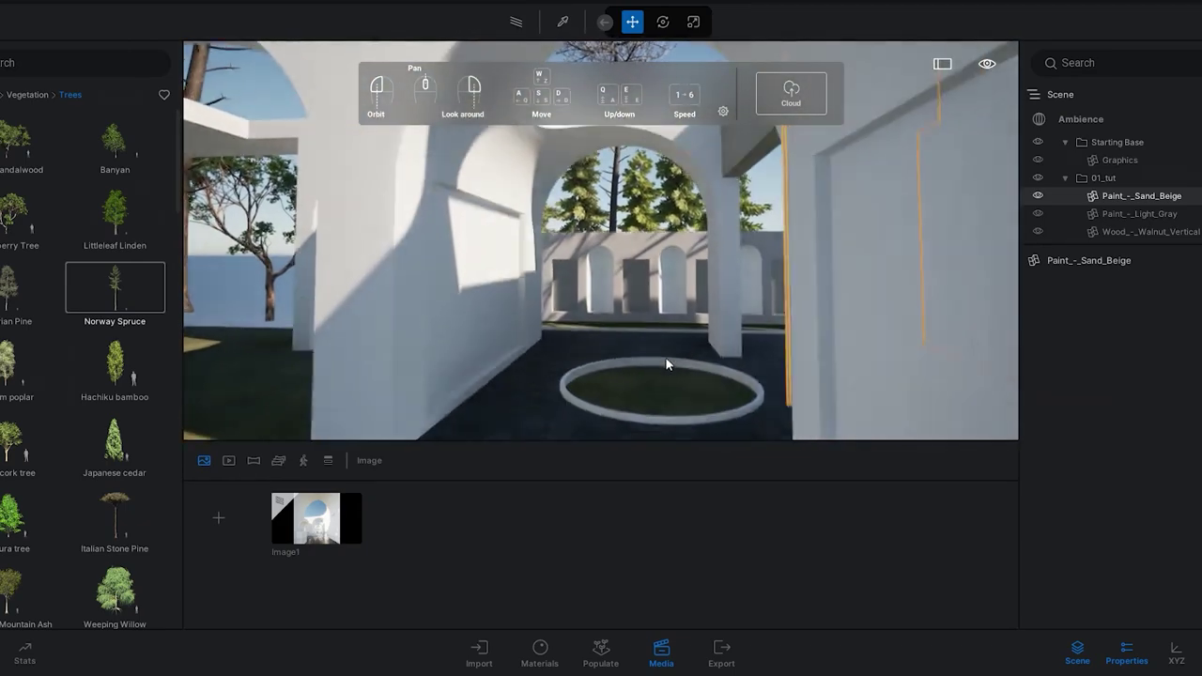
pyautogui.click(1, 95)
pyautogui.click(8, 515)
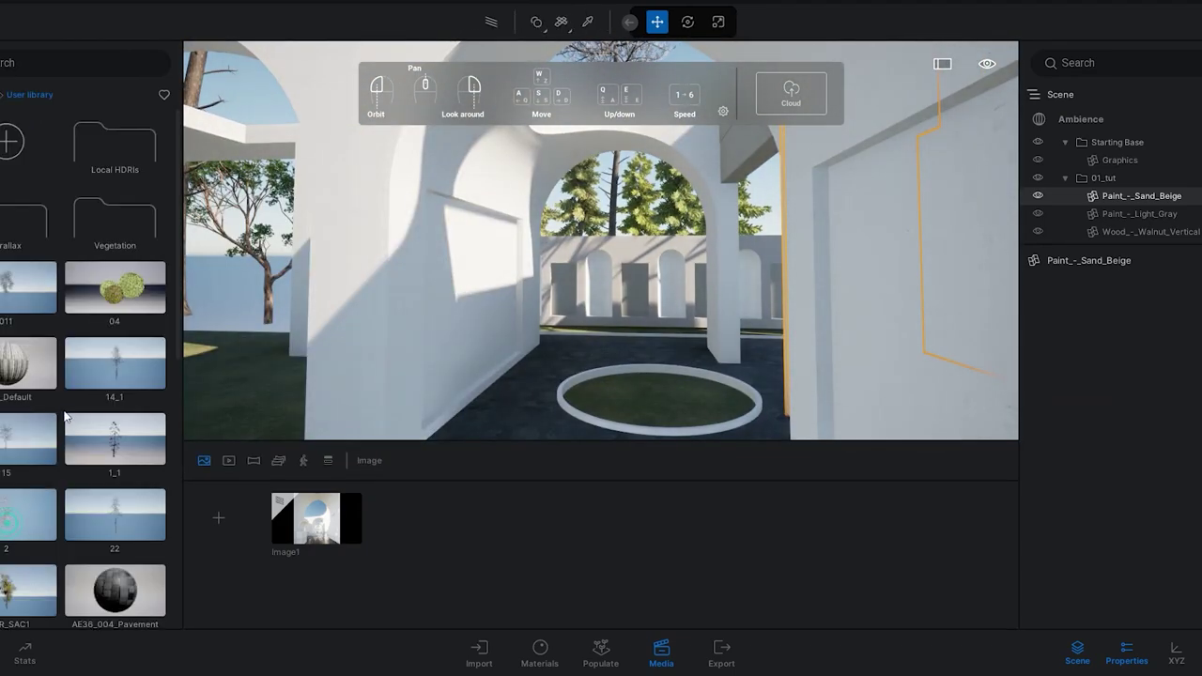
pyautogui.scroll(-10, 93, 463)
pyautogui.moveTo(177, 365); pyautogui.dragTo(180, 305)
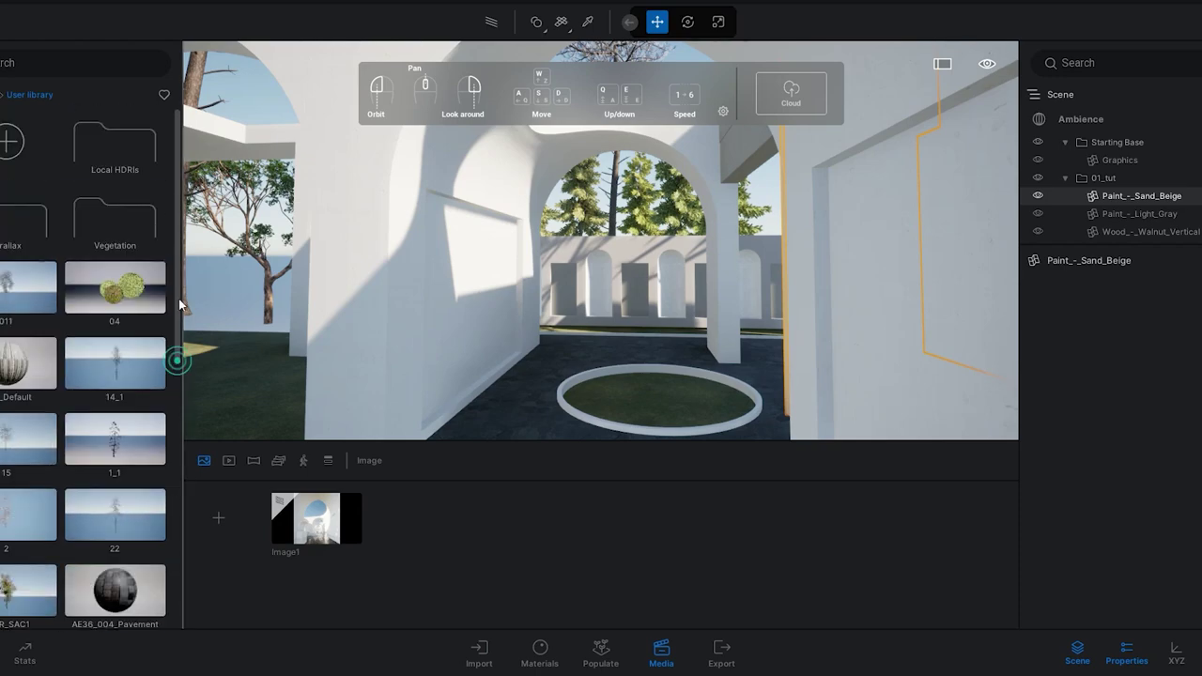
pyautogui.click(109, 236)
pyautogui.moveTo(173, 191); pyautogui.dragTo(175, 451)
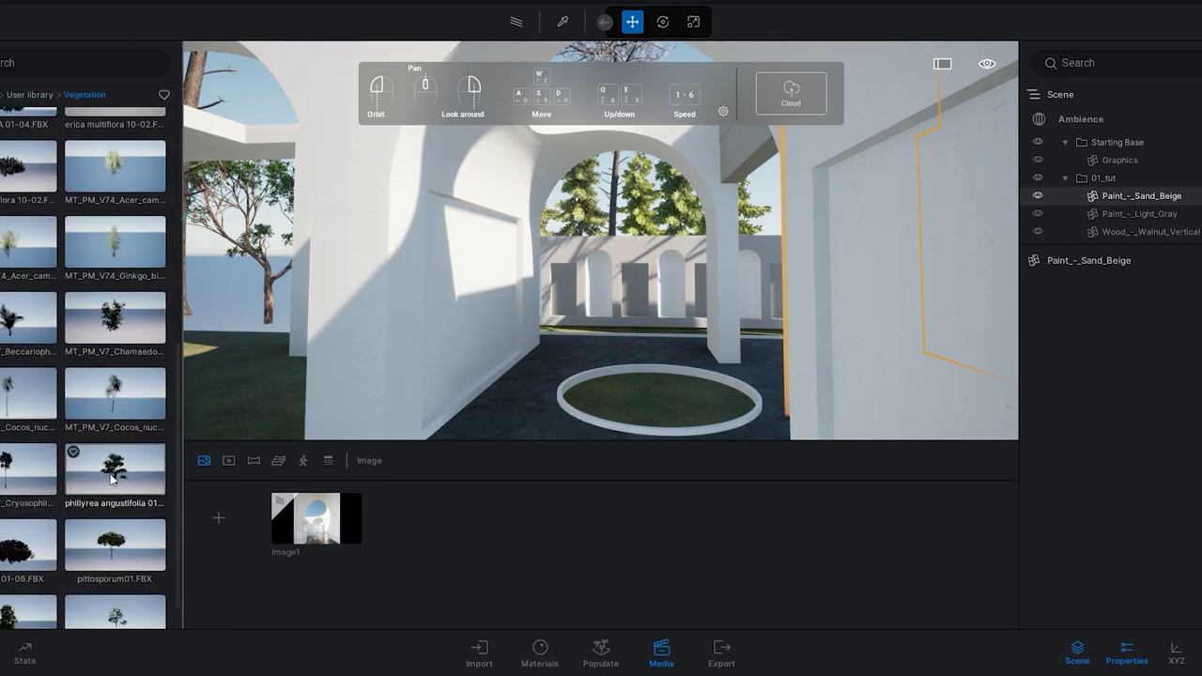
pyautogui.click(656, 398)
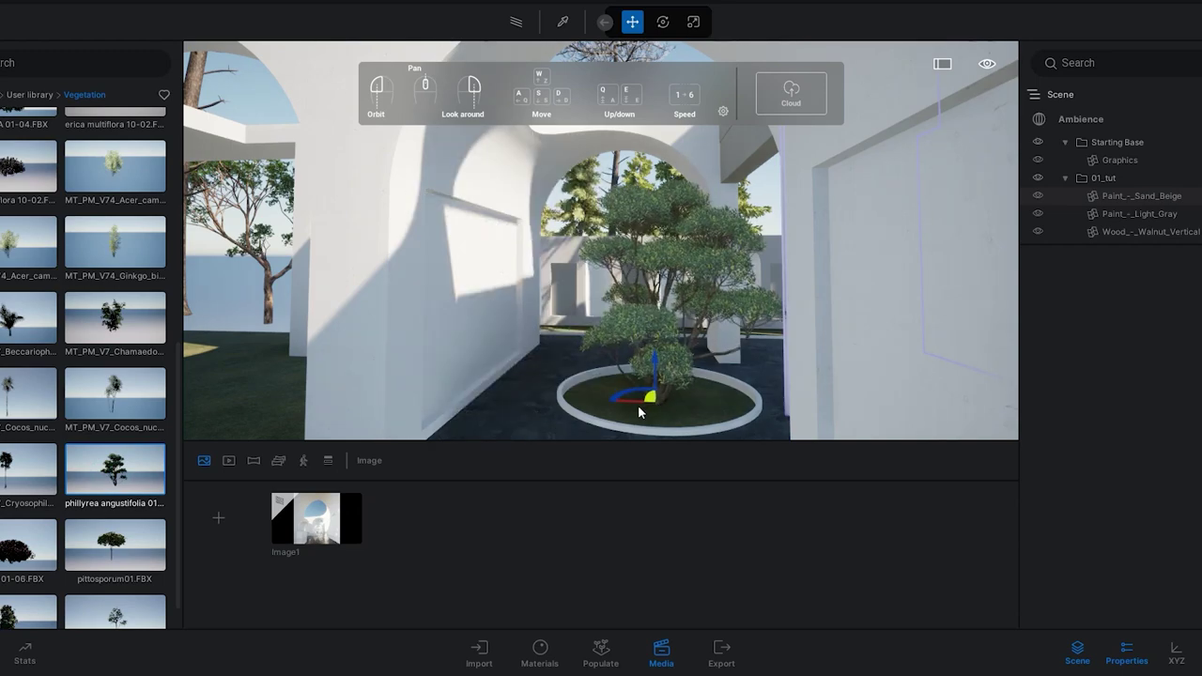
pyautogui.click(541, 371)
pyautogui.press('s')
pyautogui.press('Escape')
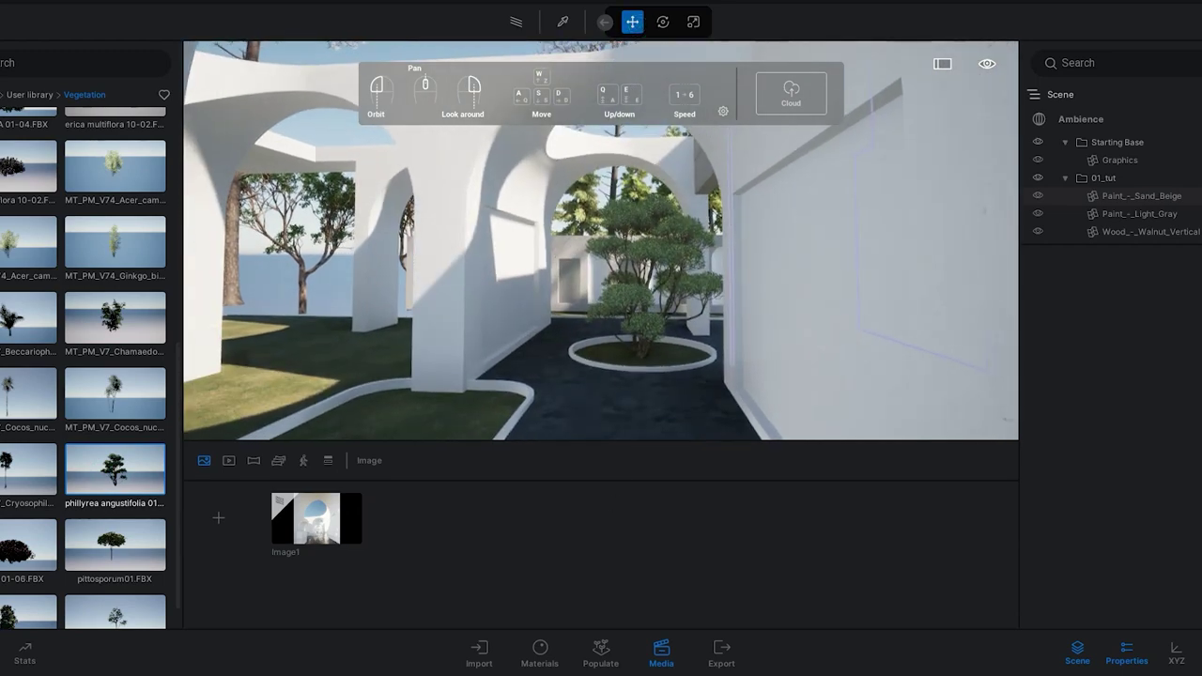
# Place the potted plant group "out" from the user library in the grass bed beside the central walkway
pyautogui.moveTo(646, 193); pyautogui.dragTo(645, 220, button='right')
pyautogui.press('s')
pyautogui.click(31, 94)
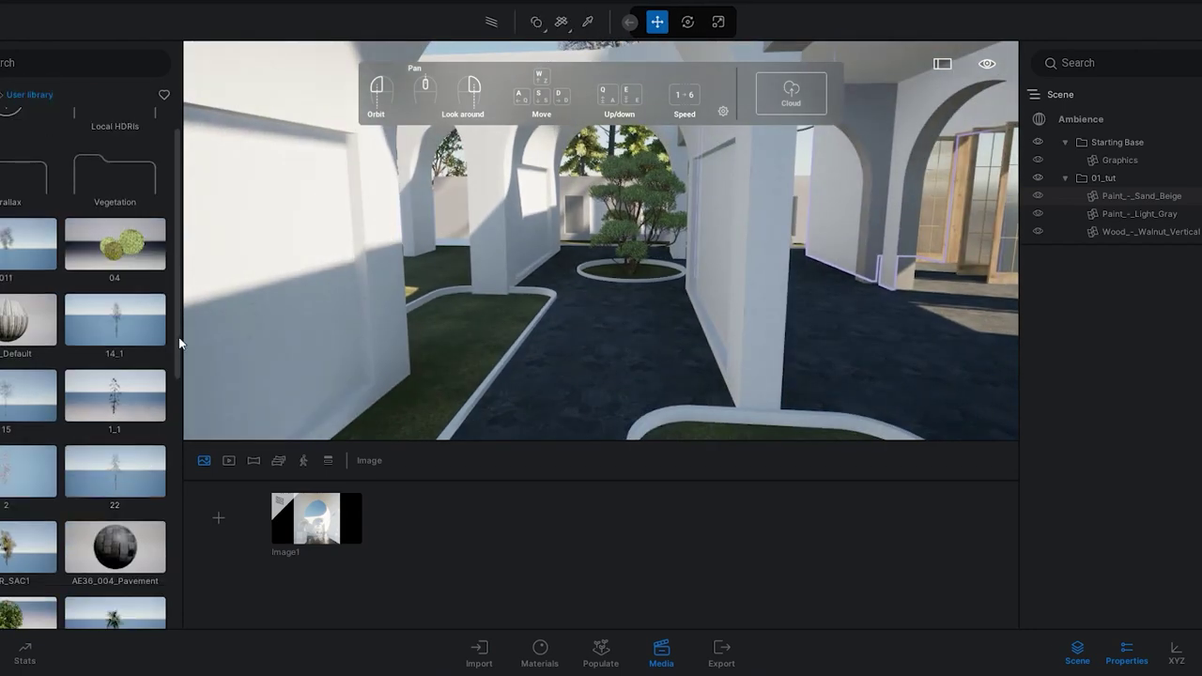
pyautogui.moveTo(178, 338); pyautogui.dragTo(226, 512)
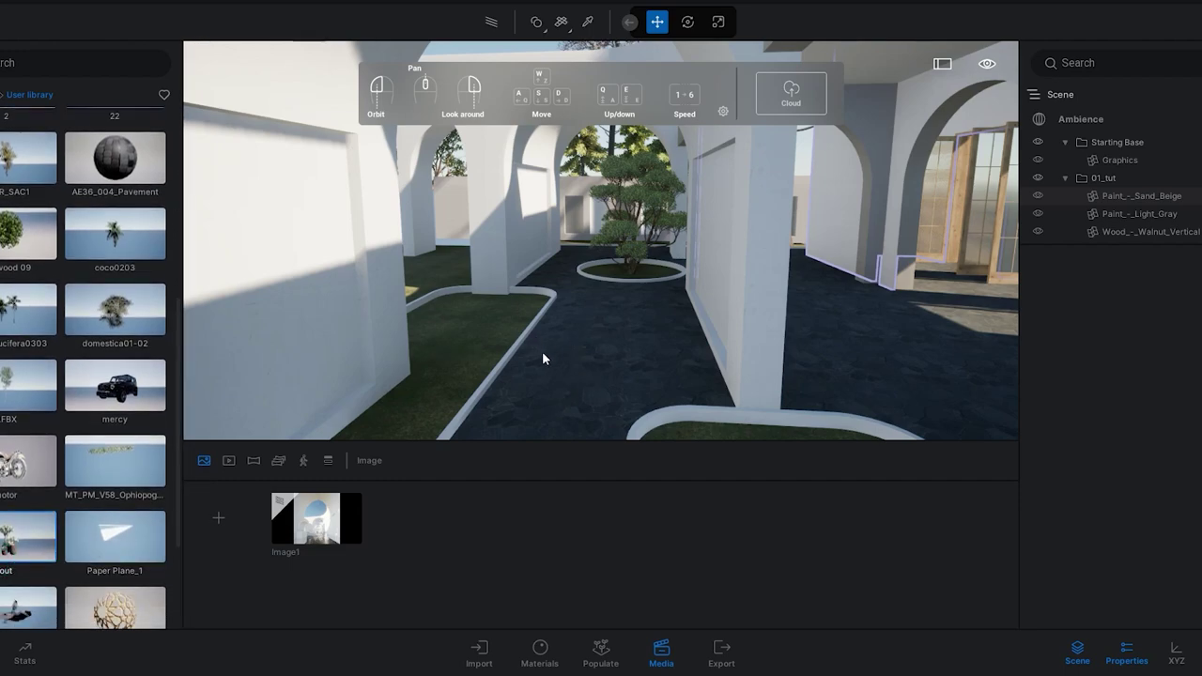
pyautogui.click(581, 354)
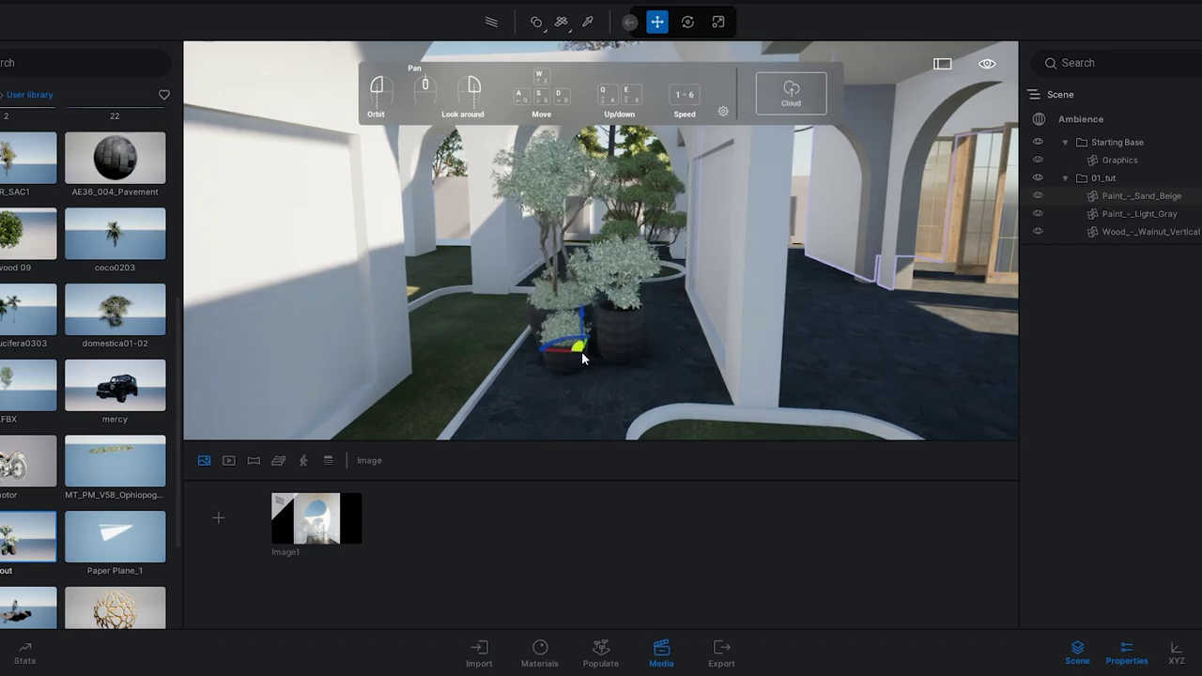
pyautogui.press('s')
pyautogui.press('a')
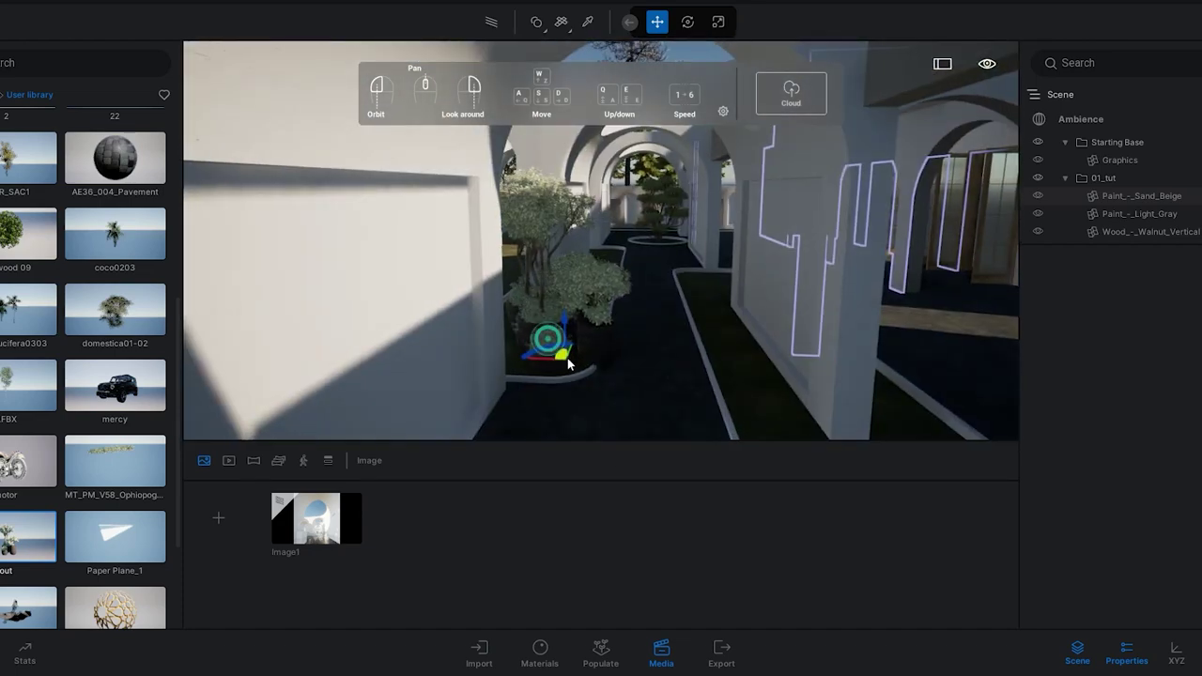
# Copy the potted plant group "out" to the grass beside the front arch near the pool and preview it in Image1
pyautogui.keyDown('shift'); pyautogui.moveTo(567, 360); pyautogui.dragTo(587, 340); pyautogui.keyUp('shift')
pyautogui.press('s')
pyautogui.scroll(-10, 1140, 195)
pyautogui.click(1092, 235)
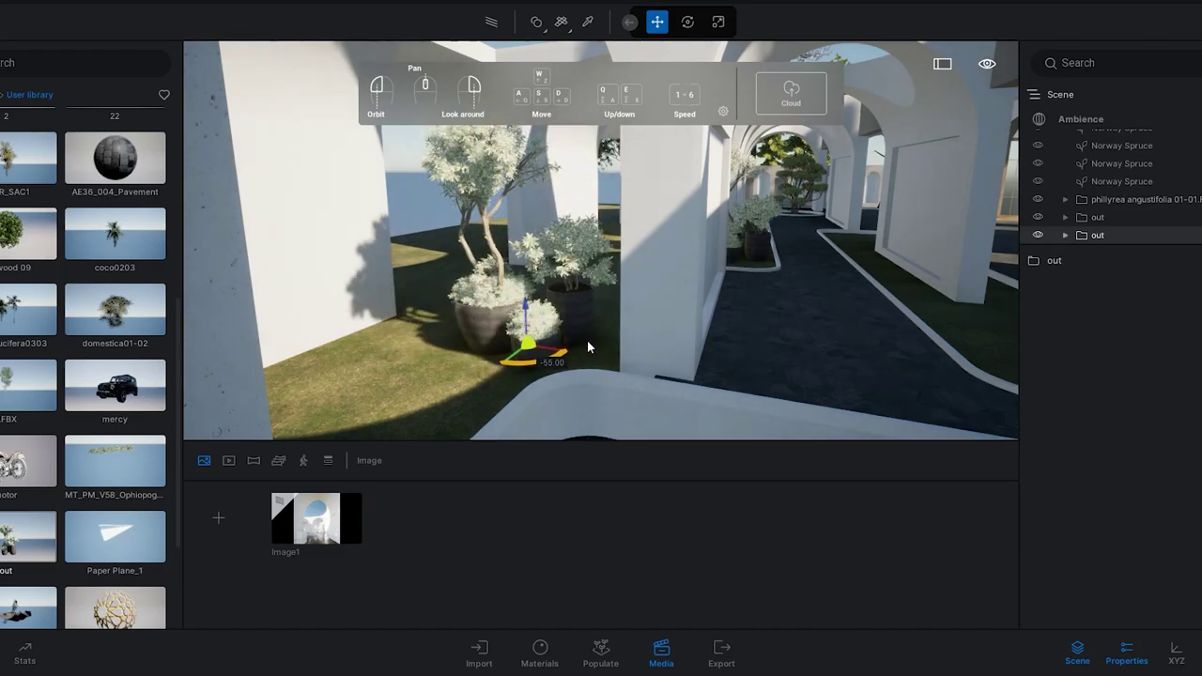
pyautogui.click(329, 529)
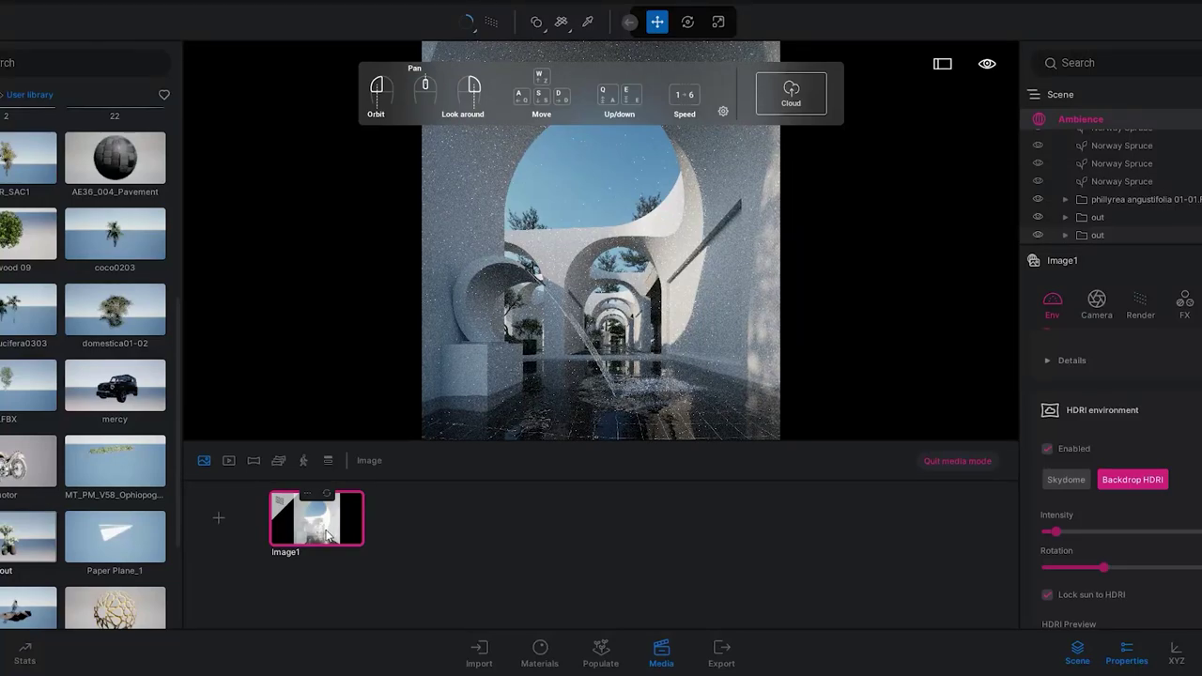
# Copy the potted plant group "out" to the grass bed on the opposite side of the walkway and preview it in Image1
pyautogui.click(965, 461)
pyautogui.press('w')
pyautogui.moveTo(619, 361); pyautogui.dragTo(586, 307, button='right')
pyautogui.keyDown('alt'); pyautogui.moveTo(332, 379); pyautogui.dragTo(565, 275); pyautogui.keyUp('alt')
pyautogui.click(554, 407)
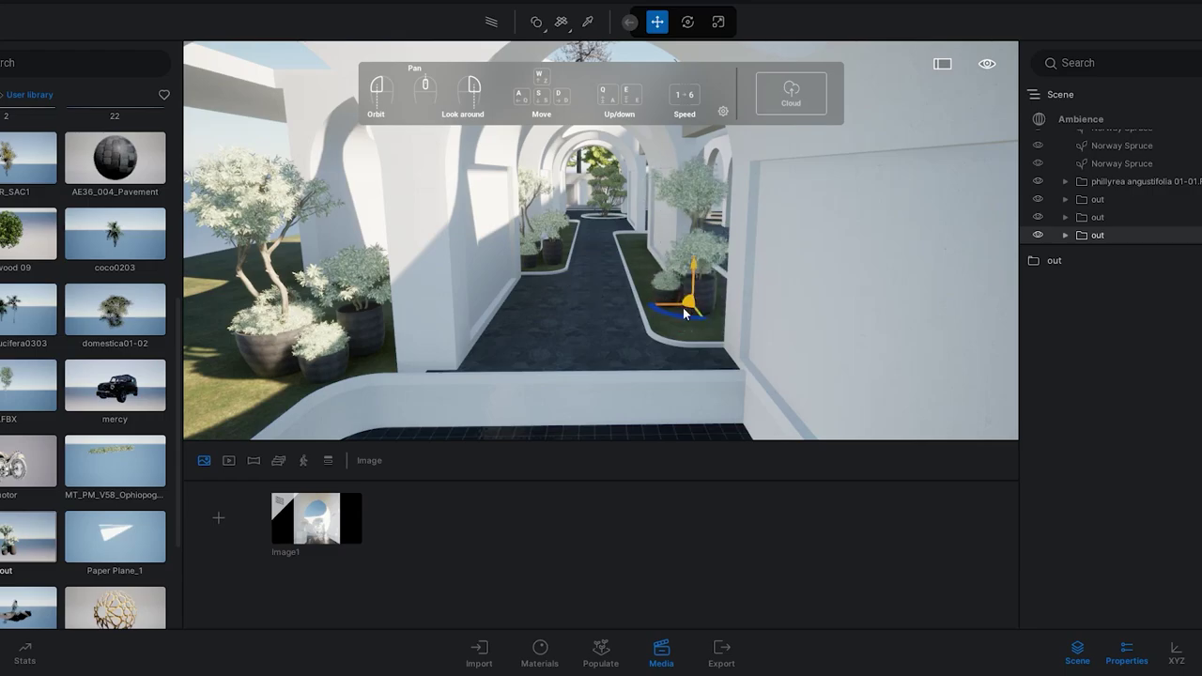
pyautogui.click(338, 522)
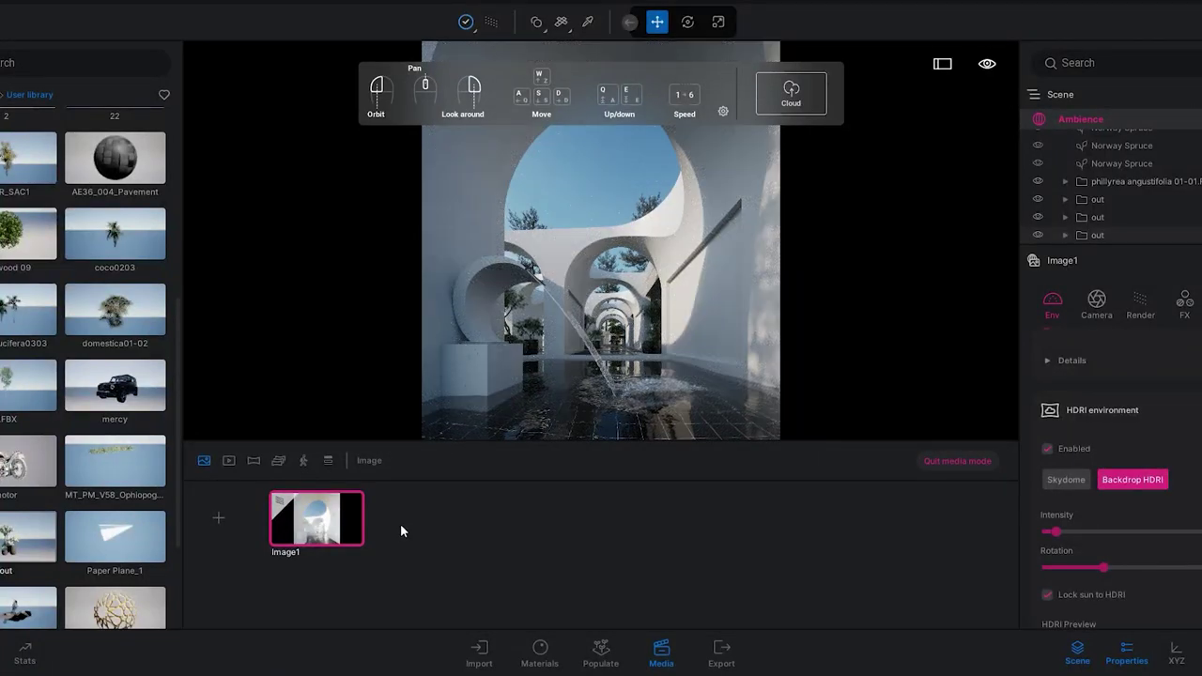
# Place an omnidirectional light on the ceiling of the bay behind the newly copied potted plants
pyautogui.click(960, 462)
pyautogui.press('w')
pyautogui.moveTo(624, 334); pyautogui.dragTo(505, 309, button='right')
pyautogui.click(1, 95)
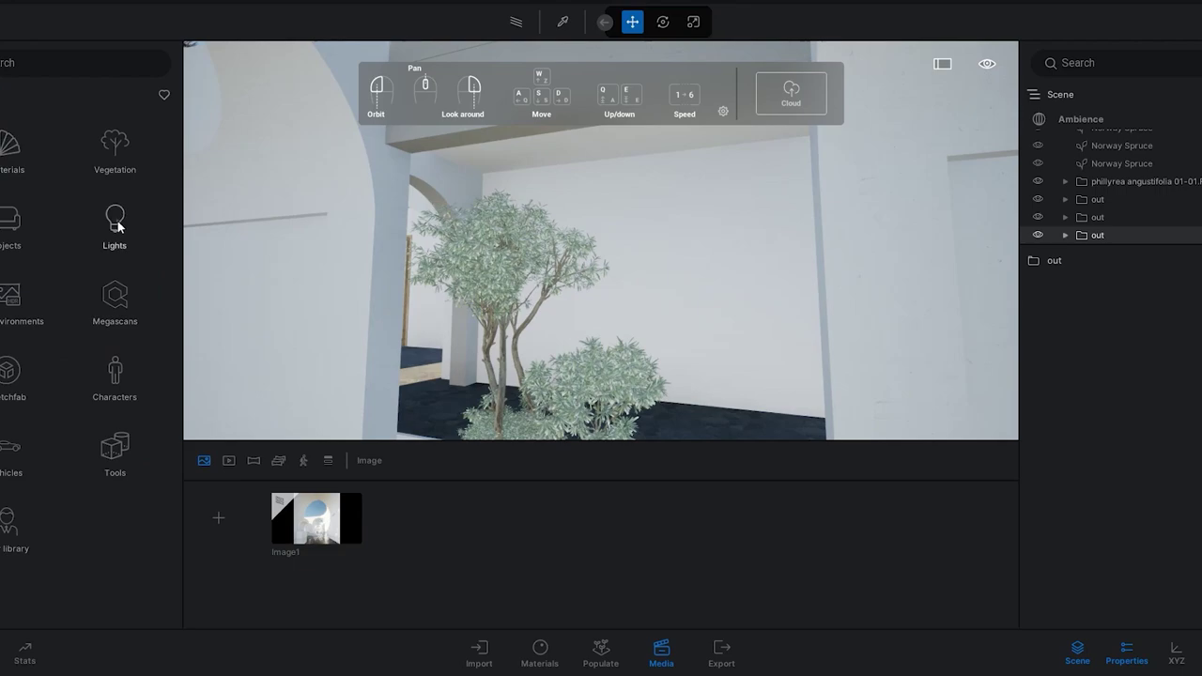
pyautogui.click(116, 225)
pyautogui.moveTo(28, 136); pyautogui.dragTo(696, 204)
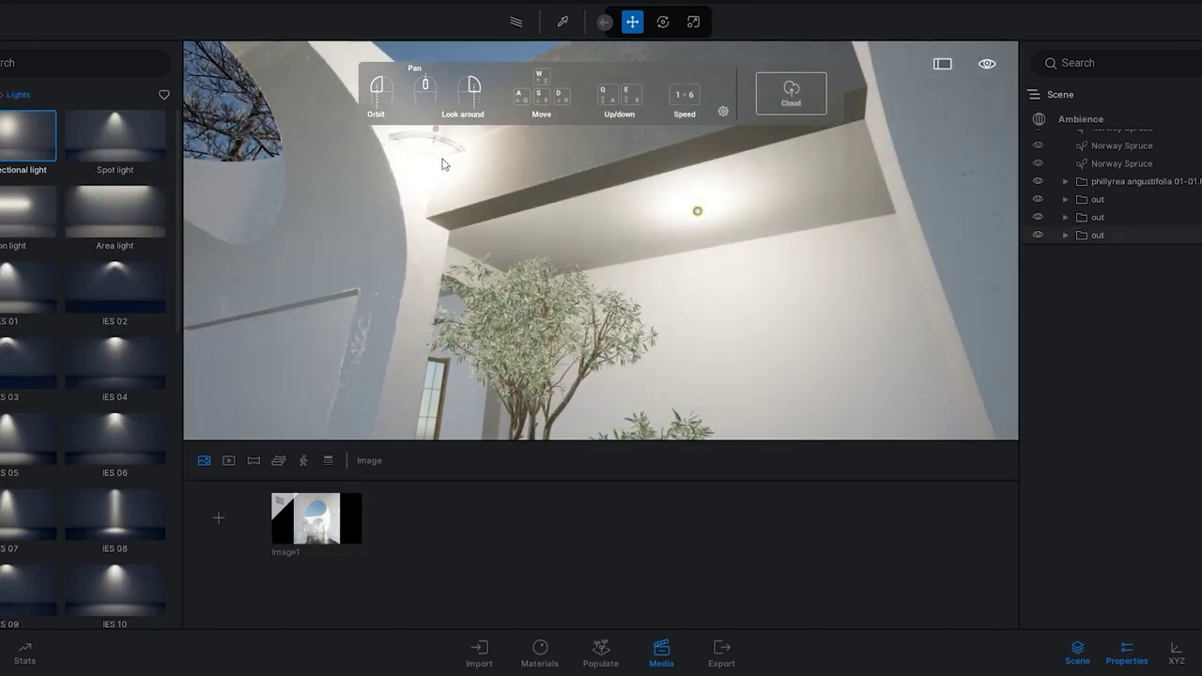
# Lower the omnidirectional light from the ceiling to hang in front of the wall behind the potted plants
pyautogui.click(634, 25)
pyautogui.click(698, 212)
pyautogui.moveTo(700, 255); pyautogui.dragTo(710, 307)
pyautogui.moveTo(710, 311); pyautogui.dragTo(770, 263, button='right')
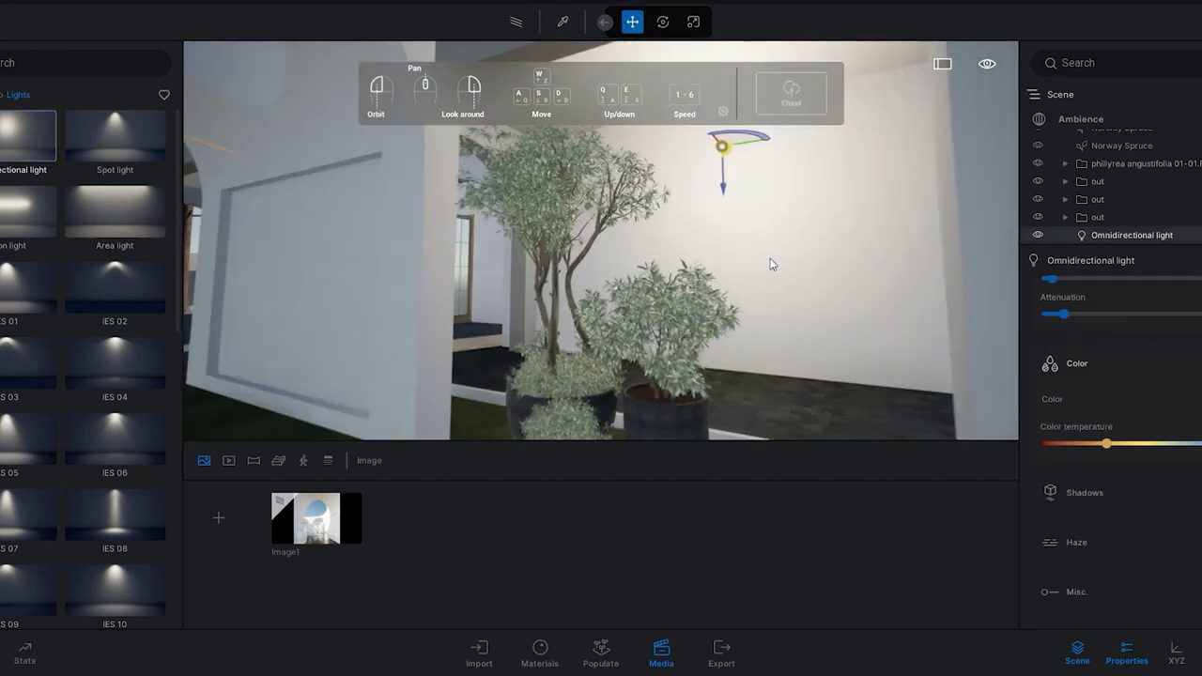
# Reduce the omnidirectional light's intensity and enable its shadows
pyautogui.scroll(-3, 771, 263)
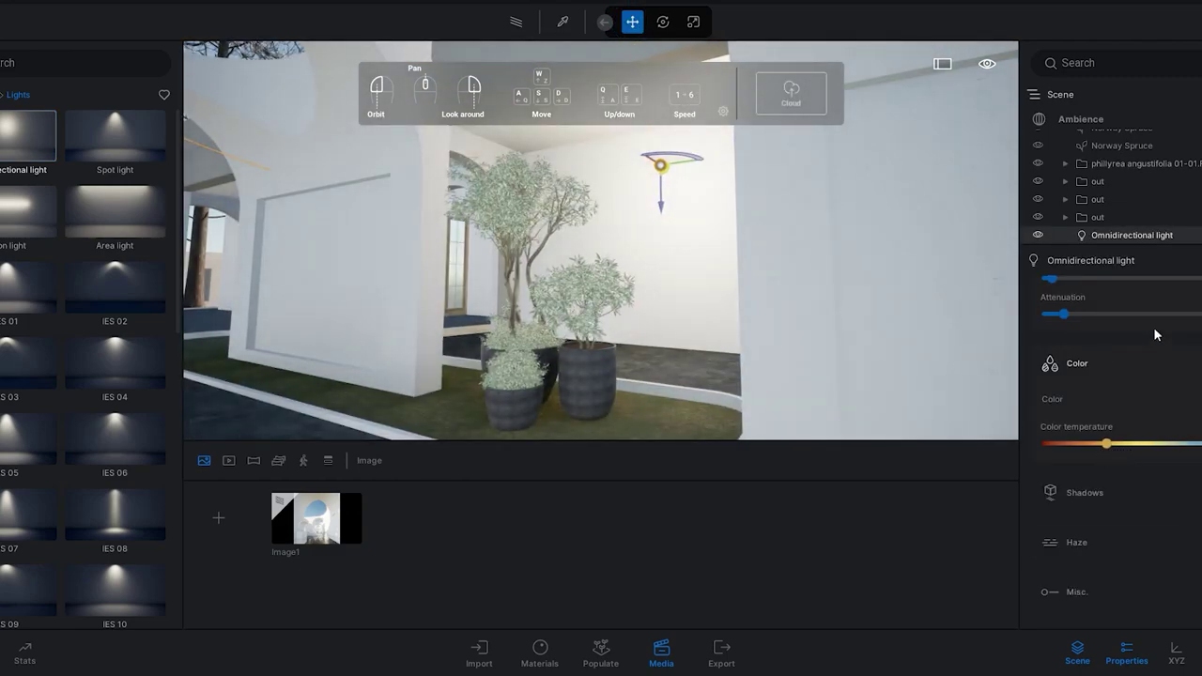
pyautogui.scroll(2, 1108, 357)
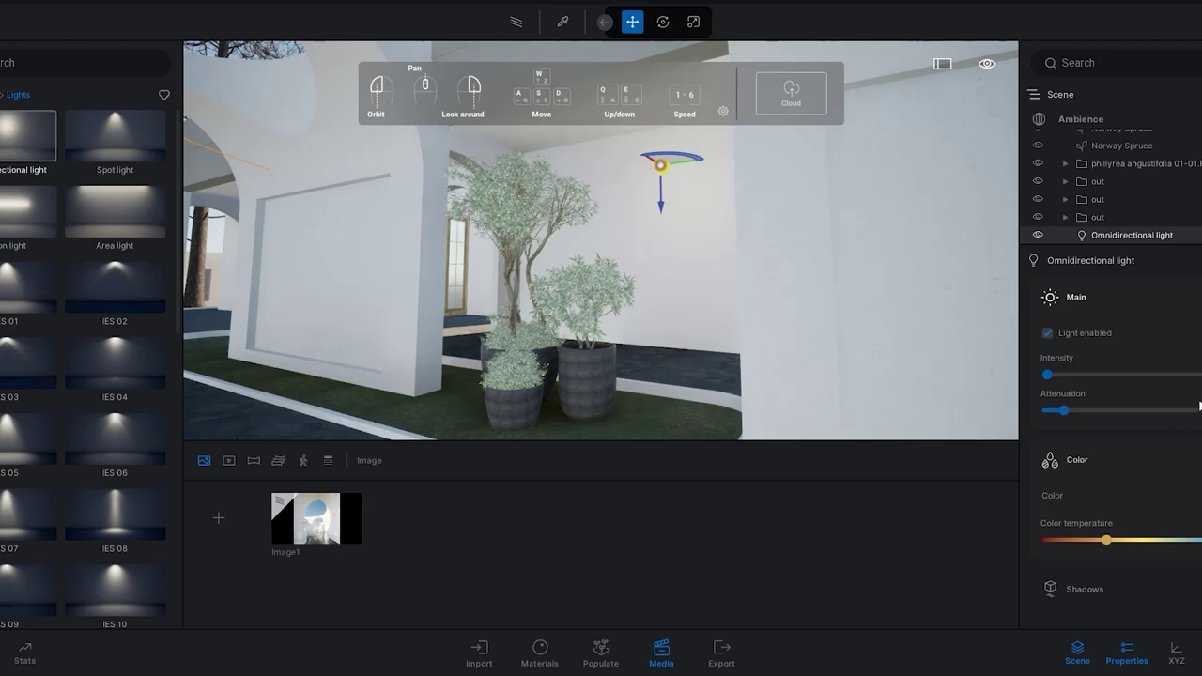
pyautogui.scroll(-2, 1170, 435)
pyautogui.click(1103, 503)
pyautogui.click(1068, 536)
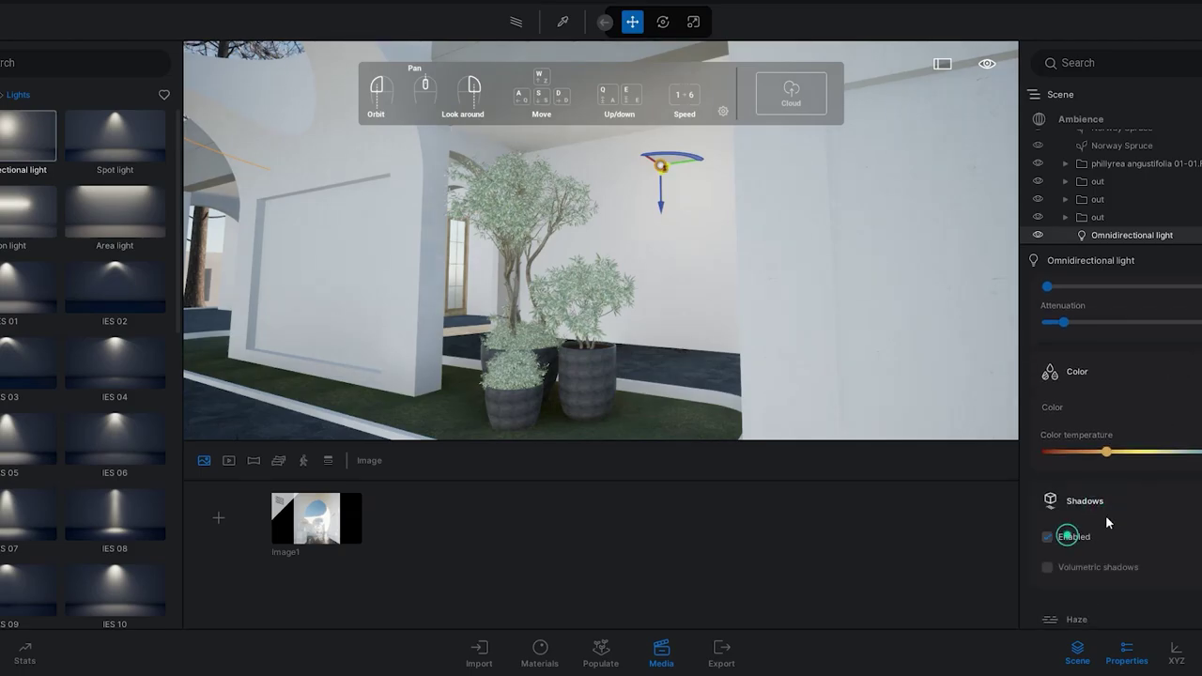
# Increase the height fog in Image1's weather details
pyautogui.click(340, 524)
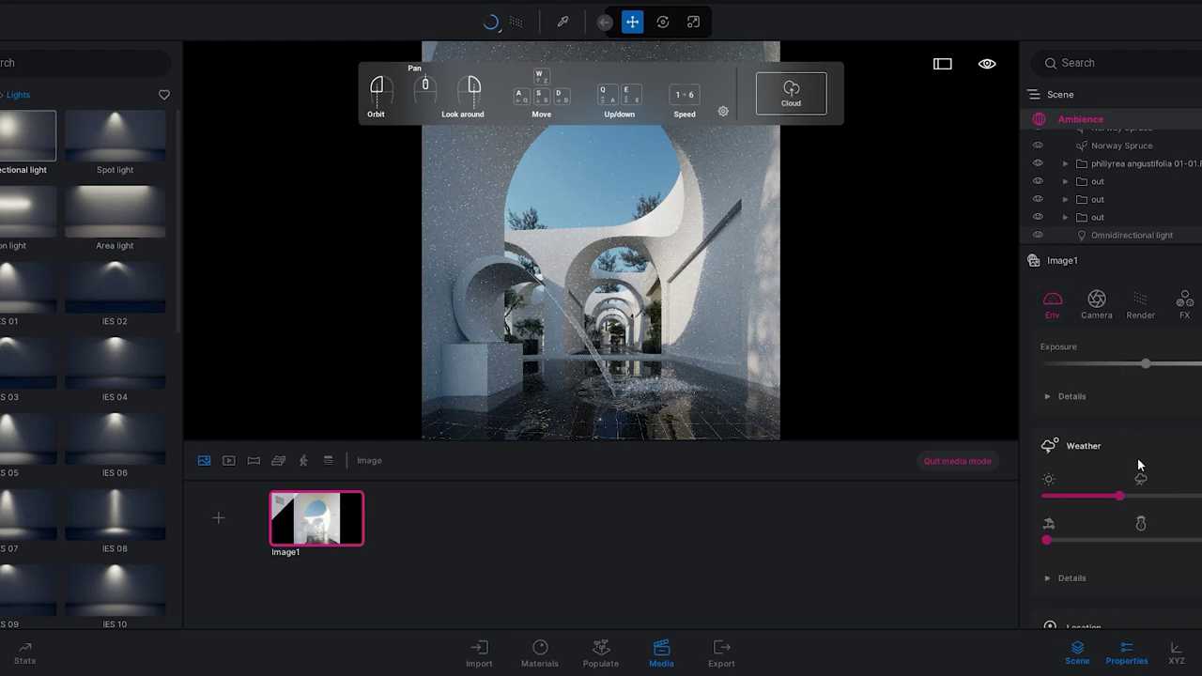
pyautogui.scroll(-2, 1137, 465)
pyautogui.click(1078, 530)
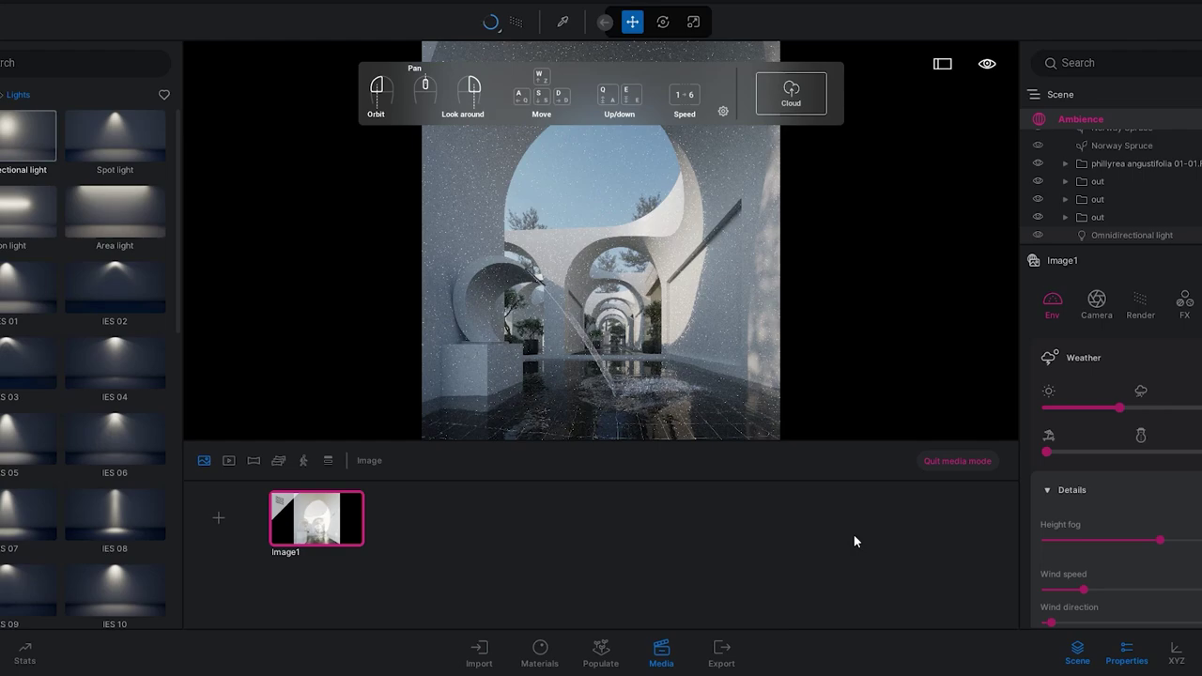
pyautogui.click(1049, 491)
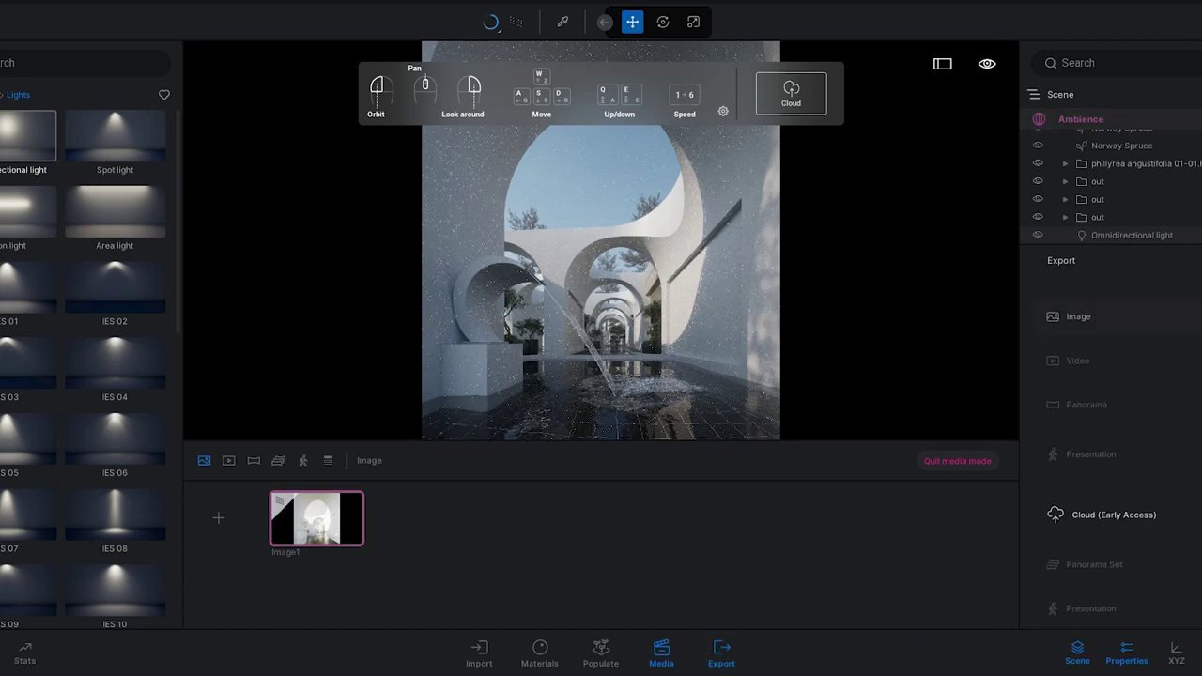
# Export Image1 as a PNG still image to the chosen folder
pyautogui.click(1078, 316)
pyautogui.click(368, 348)
pyautogui.click(1021, 297)
pyautogui.scroll(-1, 1113, 423)
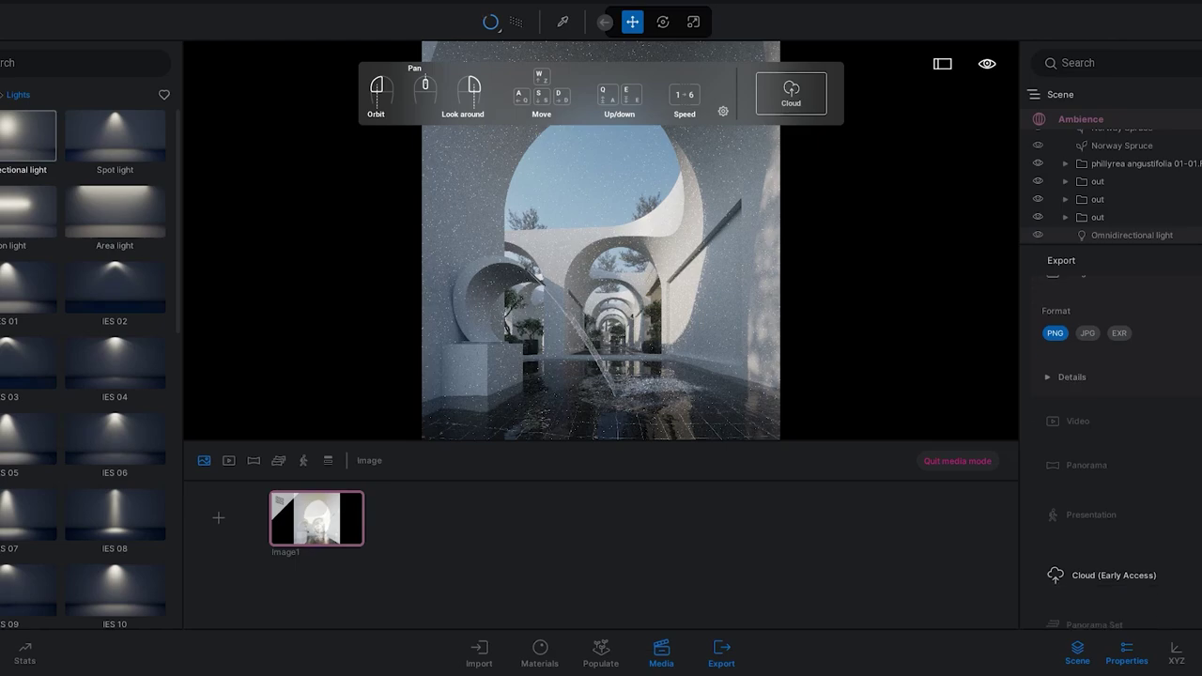
pyautogui.scroll(-2, 1113, 423)
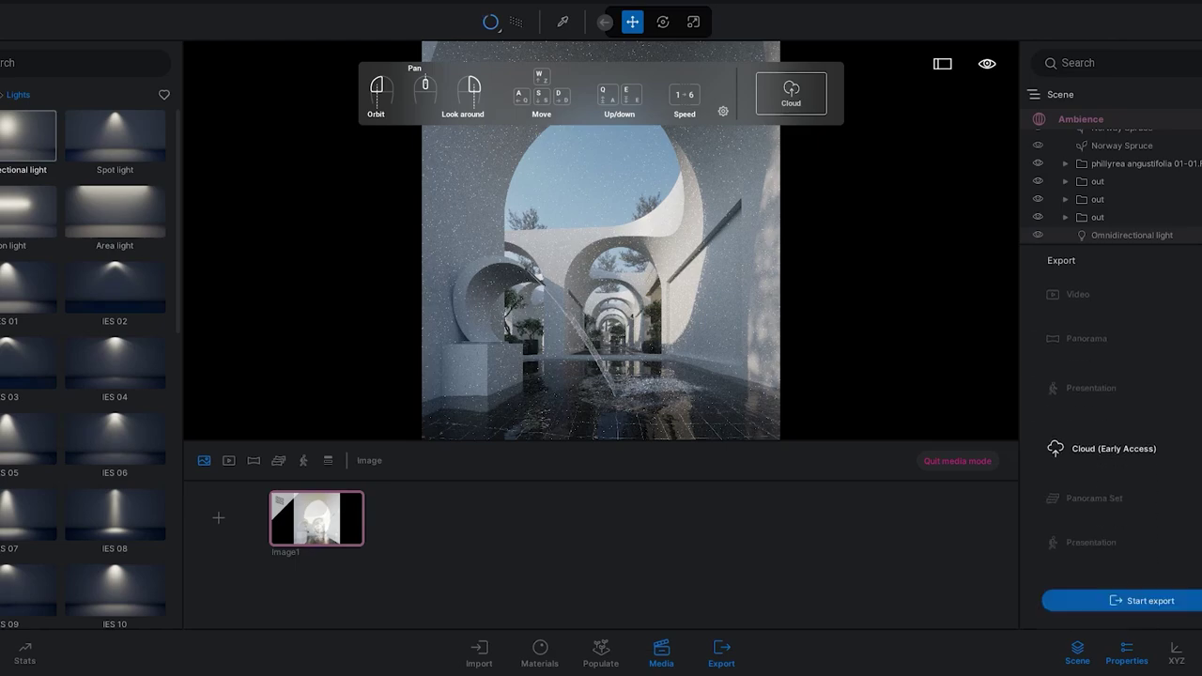
pyautogui.click(1159, 605)
pyautogui.click(833, 445)
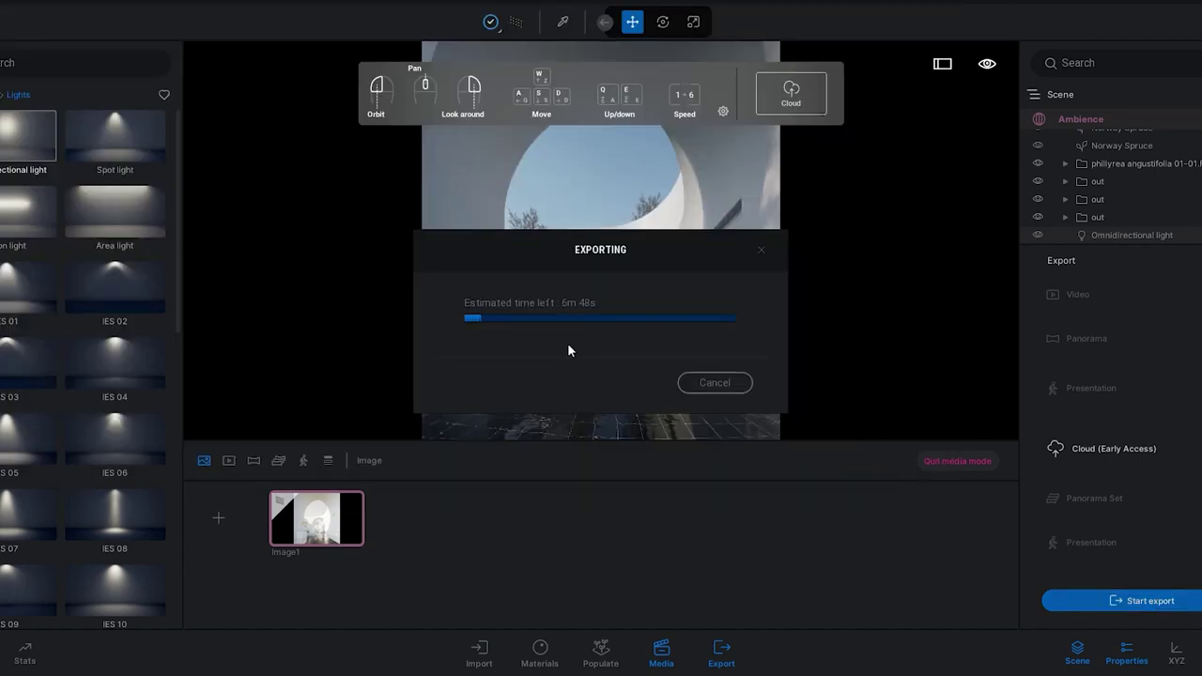